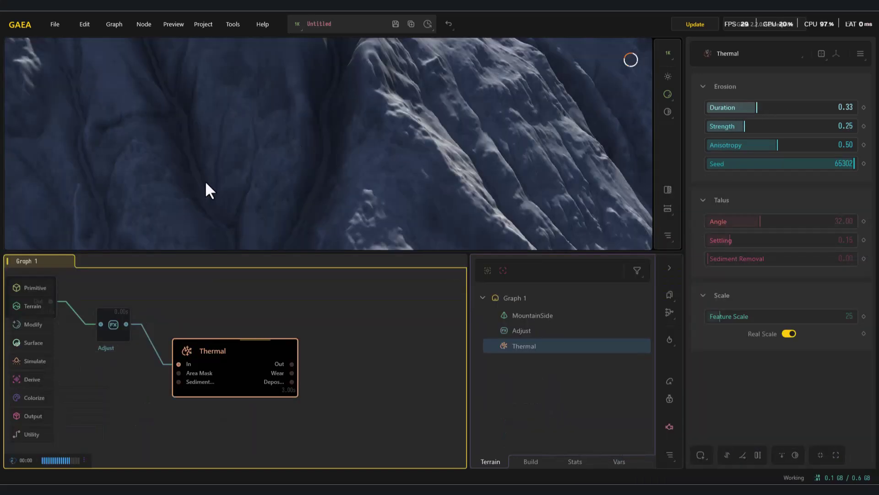
Raise the Thermal node's erosion Strength and inspect the Debris terrain from another angle
scroll(308, 182, "down", 3)
left_click_drag(752, 127, 780, 126)
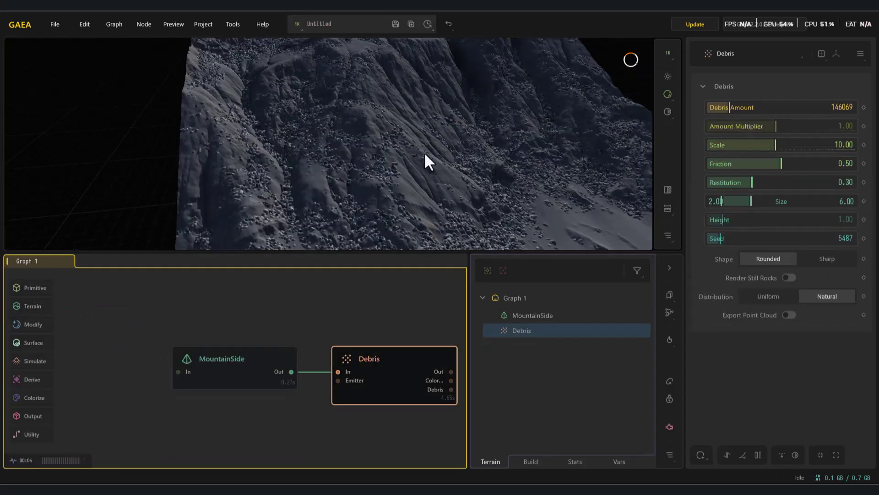
left_click_drag(424, 152, 340, 94)
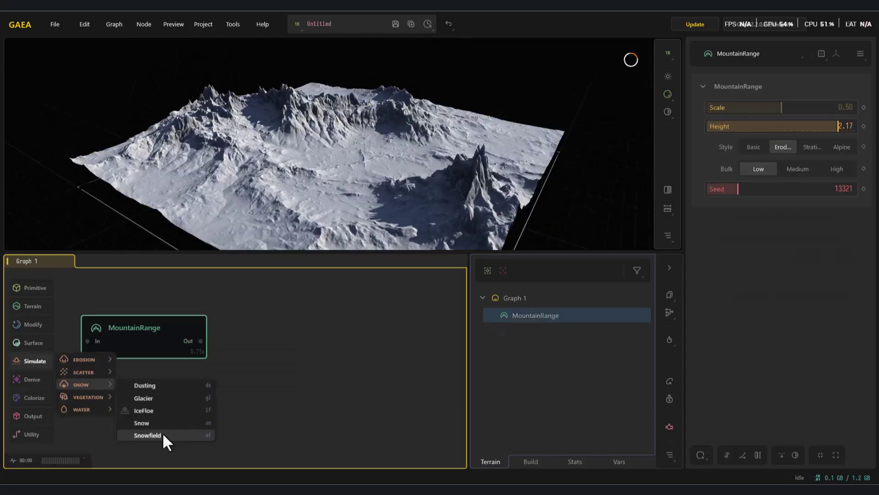
Attach a Snow node to MountainRange with Duration 0.70 and raise its Melt amount
left_click(162, 432)
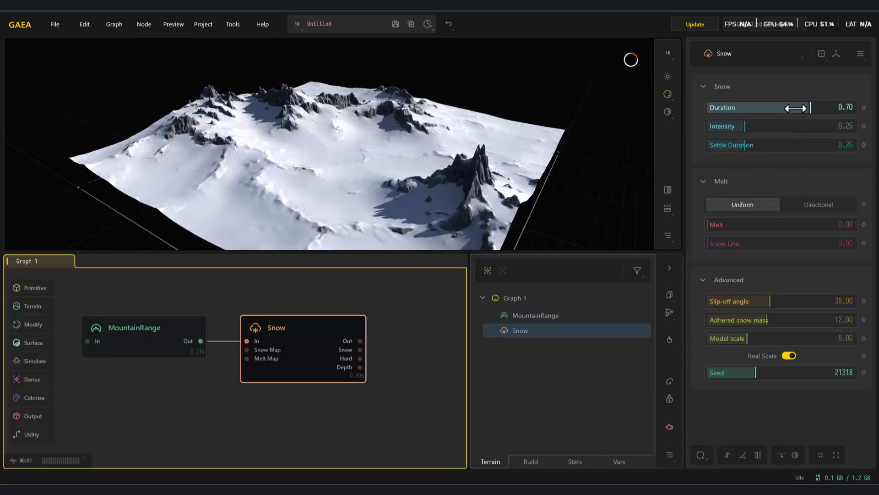
left_click_drag(715, 225, 730, 224)
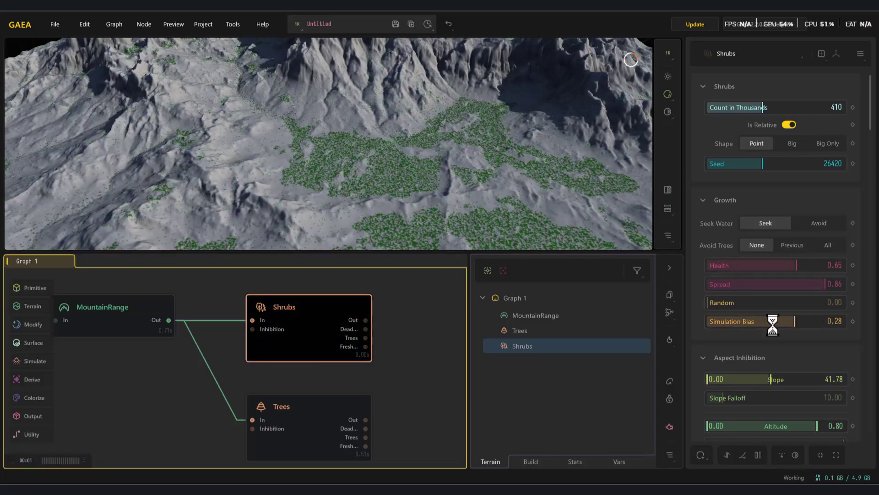
Delete the Shrubs node from the graph, leaving the Trees node attached to MountainRange
scroll(767, 320, "down", 2)
scroll(823, 343, "down", 4)
key("Delete")
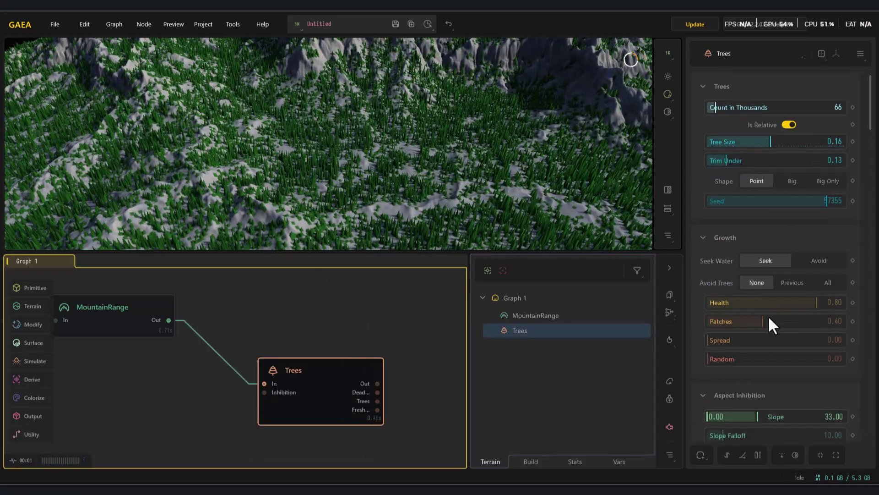
Set the Trees node's Tree Size to 0.07, Health to 0.49, Patches to 0.09 and Slope range to 7.68–23.40
scroll(768, 321, "down", 2)
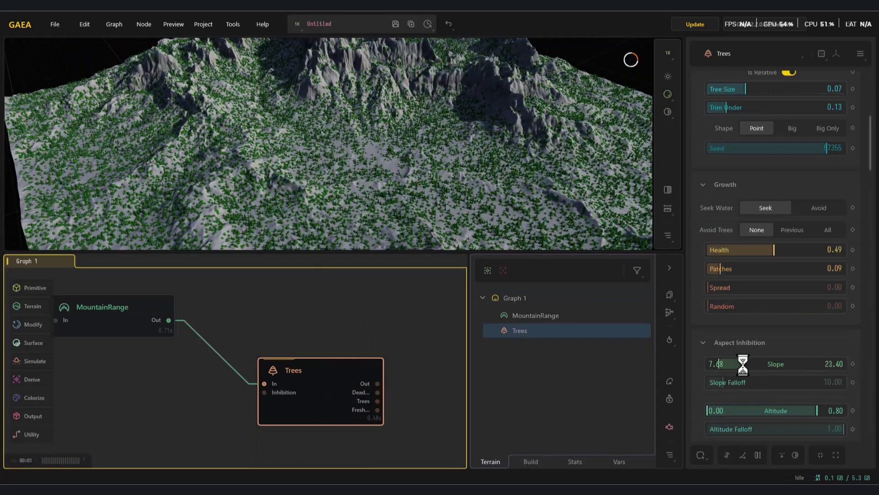
scroll(733, 364, "down", 3)
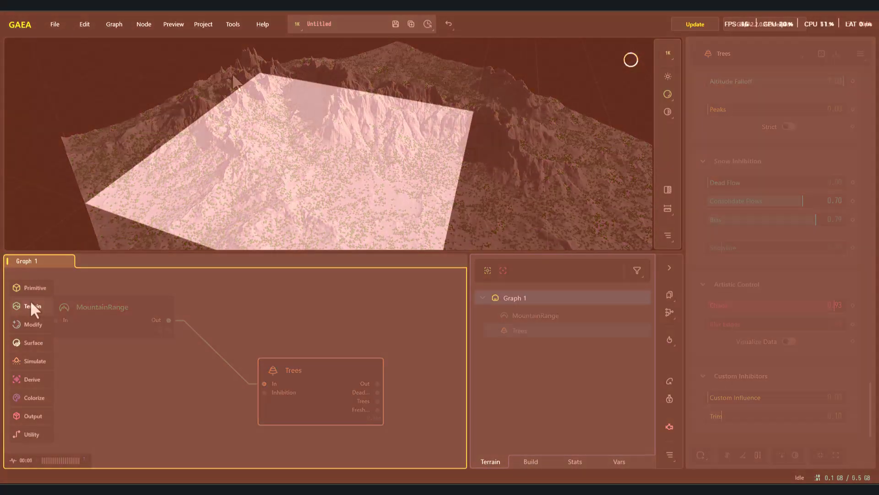
left_click(30, 306)
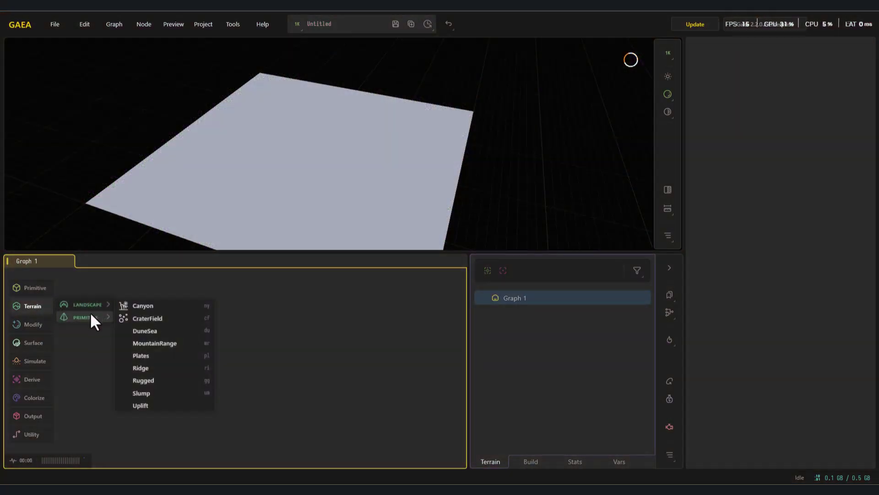
mouse_move(87, 316)
left_click(159, 342)
key("Delete")
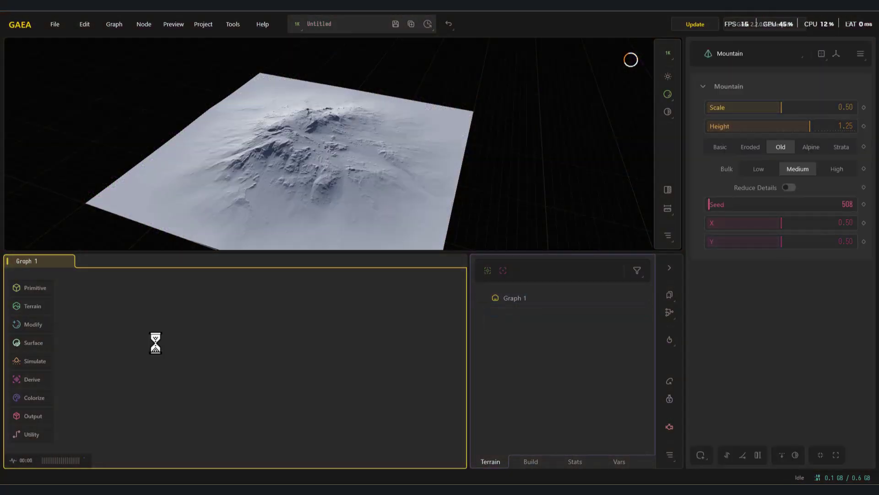
Add a MountainRange node with Scale 0.63, Height 1.98 and a randomized seed
left_click(46, 304)
left_click(183, 340)
left_click_drag(758, 126, 827, 110)
key("r")
left_click(801, 110)
left_click_drag(335, 167, 414, 172)
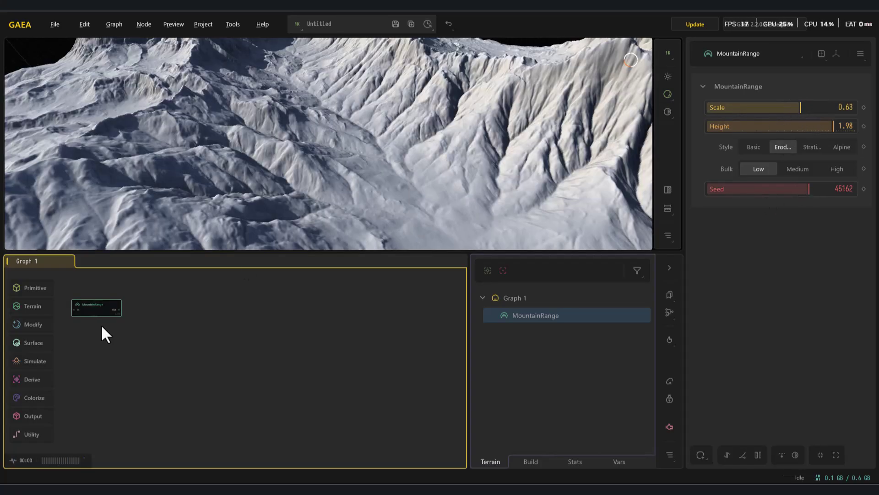
Add an Anastomosis node fed by MountainRange and compare its result with the original terrain
scroll(55, 305, "up", 3)
left_click(35, 305)
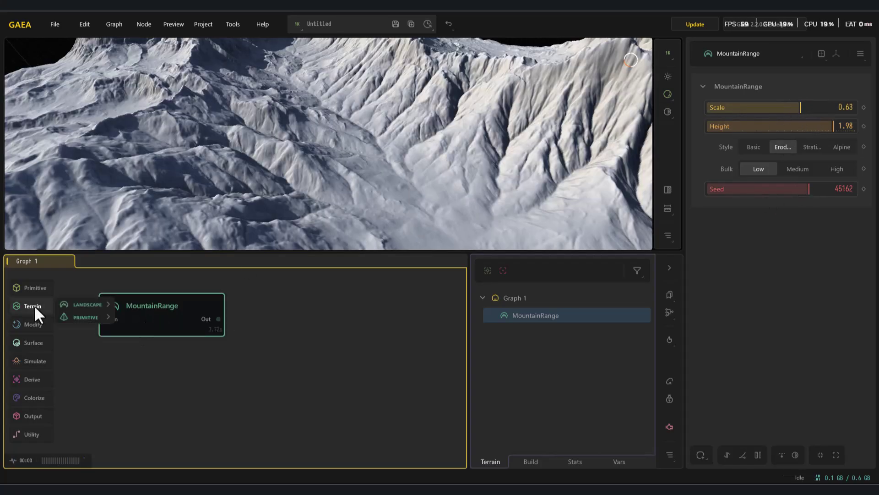
left_click(37, 356)
left_click(151, 153)
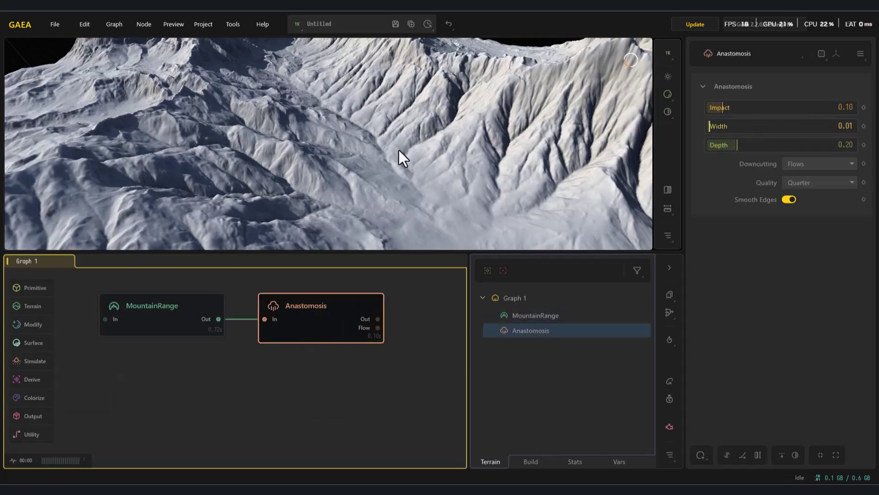
left_click(153, 322)
left_click(294, 321)
Set the Anastomosis node's Impact to 0.62, Width to 0.98 and Depth to 0.76
scroll(218, 188, "up", 3)
middle_click_drag(218, 188, 271, 167)
left_click_drag(746, 108, 797, 111)
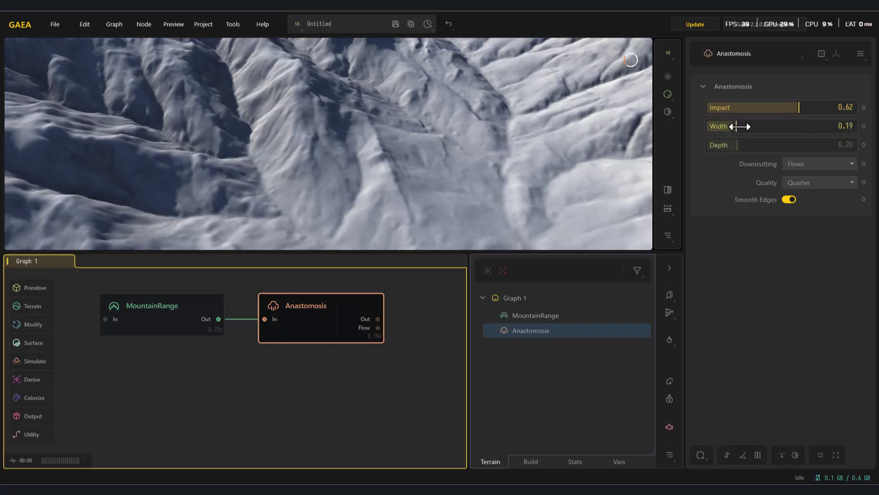
left_click_drag(739, 126, 830, 126)
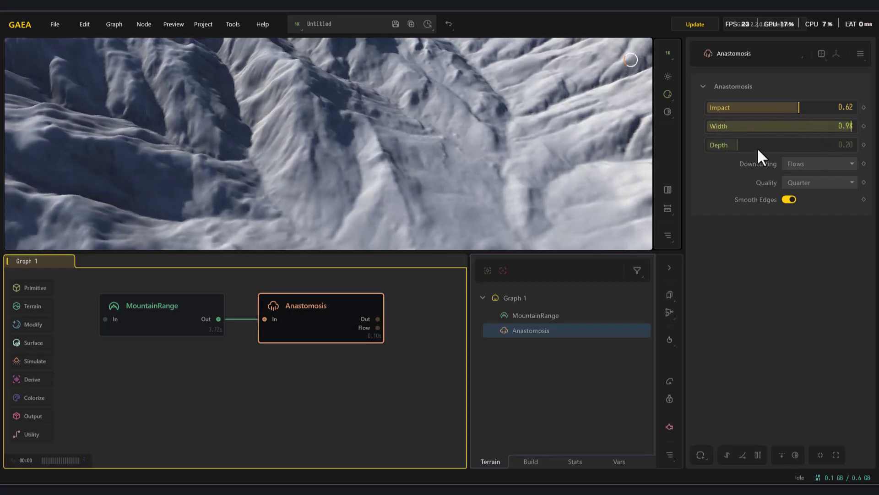
left_click_drag(757, 149, 821, 155)
Try the Pits, Flows and Riversx 2 Downcutting modes on the Anastomosis node
left_click(812, 165)
left_click(800, 192)
left_click(809, 164)
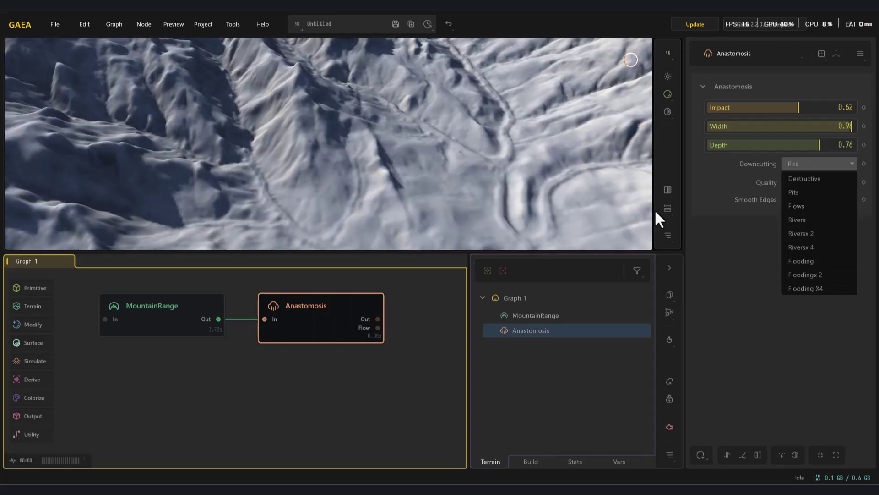
left_click(799, 206)
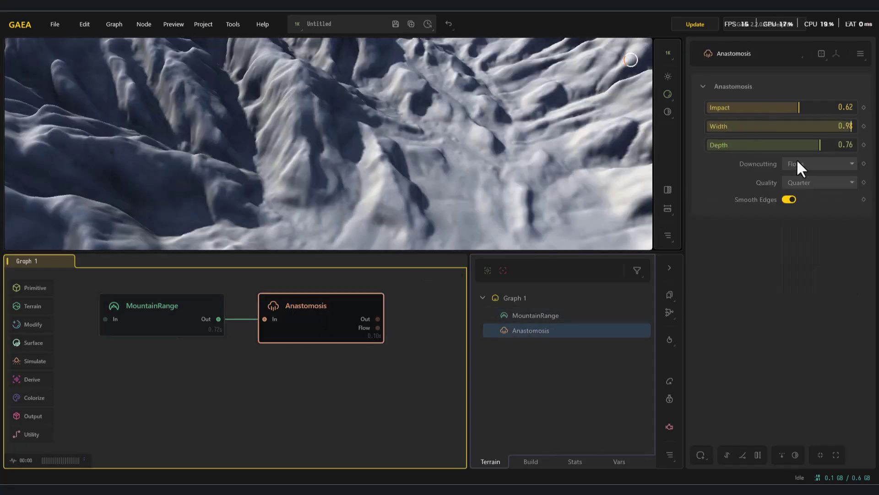
left_click(803, 162)
left_click(802, 232)
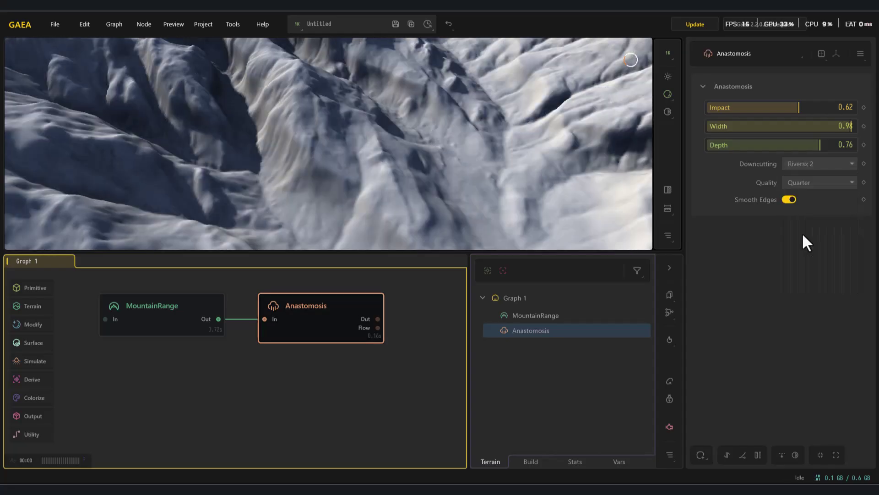
Compare the MountainRange terrain with the Anastomosis result, both close up and from a distance
left_click(175, 323)
left_click(322, 317)
left_click(163, 315)
left_click(323, 311)
left_click(151, 316)
scroll(366, 188, "down", 5)
left_click(319, 321)
left_click(222, 322)
left_click(298, 320)
Set the Anastomosis Downcutting mode to Flooding X4 and compare the result with MountainRange
left_click(812, 165)
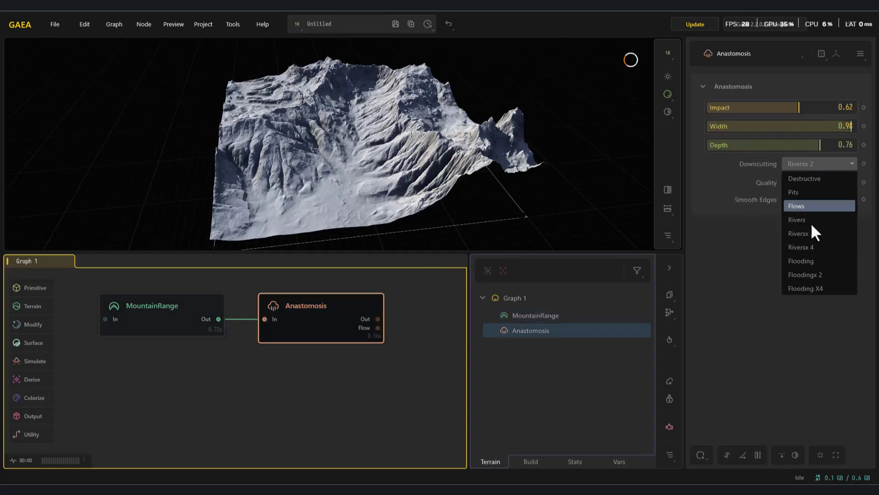
left_click(815, 288)
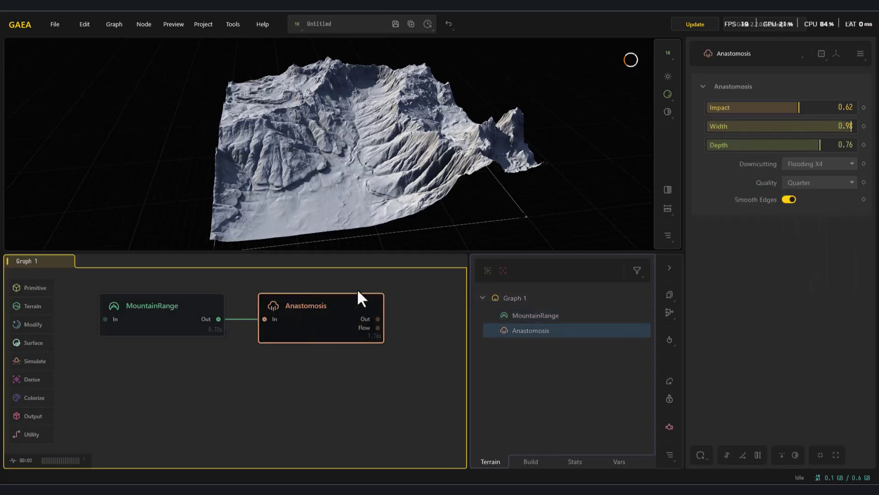
scroll(304, 207, "up", 5)
left_click(180, 302)
left_click(284, 307)
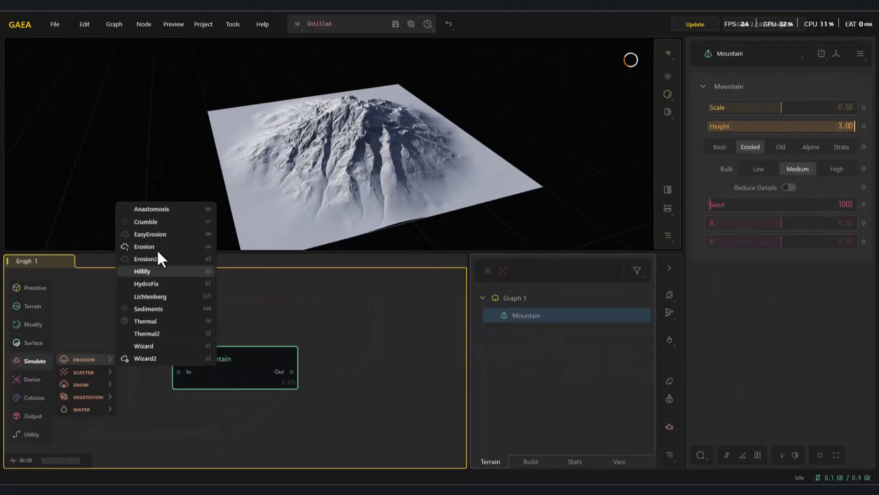
Add a Crumble node fed by the Mountain node and set its Duration to 0.34
left_click_drag(152, 221, 376, 392)
scroll(338, 210, "up", 4)
scroll(338, 212, "down", 2)
mouse_move(338, 215)
left_mouse_down()
mouse_move(383, 224)
mouse_move(339, 223)
left_mouse_up()
left_click_drag(771, 109, 750, 111)
left_click(262, 384)
left_click_drag(520, 225, 391, 193)
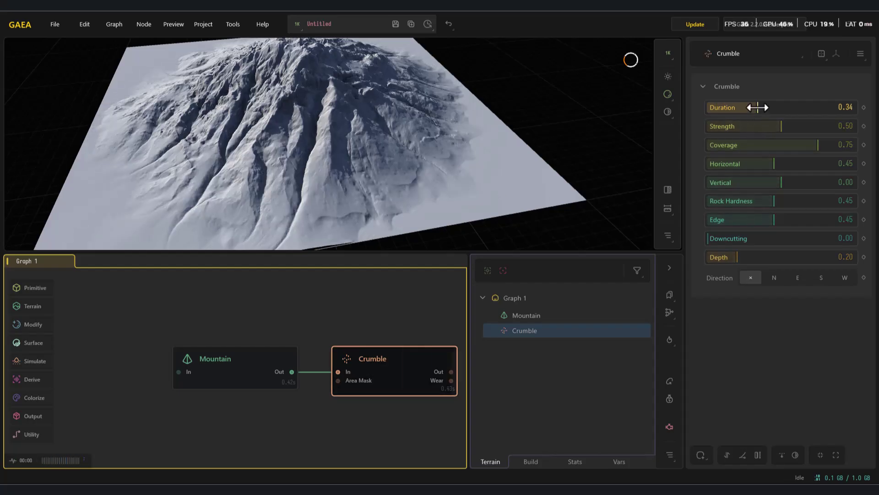
Set Crumble's Strength to 0.30, Coverage to 0.46, Horizontal to 0.35, Rock Hardness to 0.40 and Vertical to -0.08
left_click_drag(792, 124, 759, 163)
left_click(752, 125)
left_click_drag(813, 186, 738, 173)
left_click(766, 201)
left_click(776, 182)
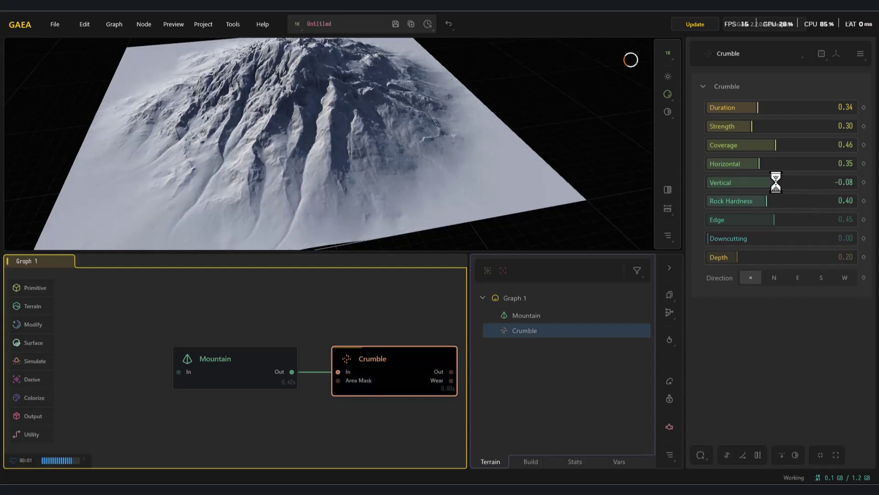
Set Crumble's Horizontal to 0.55, Rock Hardness to 0.61 and Edge to 0.69, and raise Downcutting
left_click(790, 164)
left_click(797, 200)
left_click(755, 219)
left_click(809, 220)
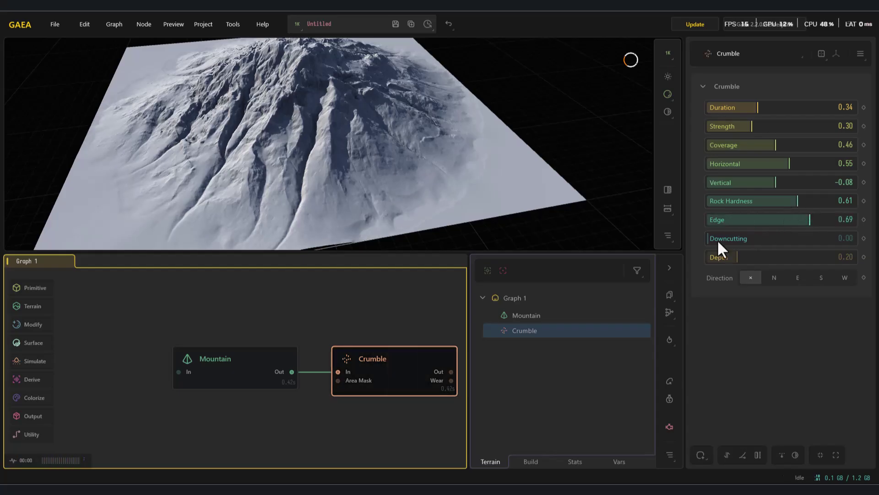
left_click(764, 238)
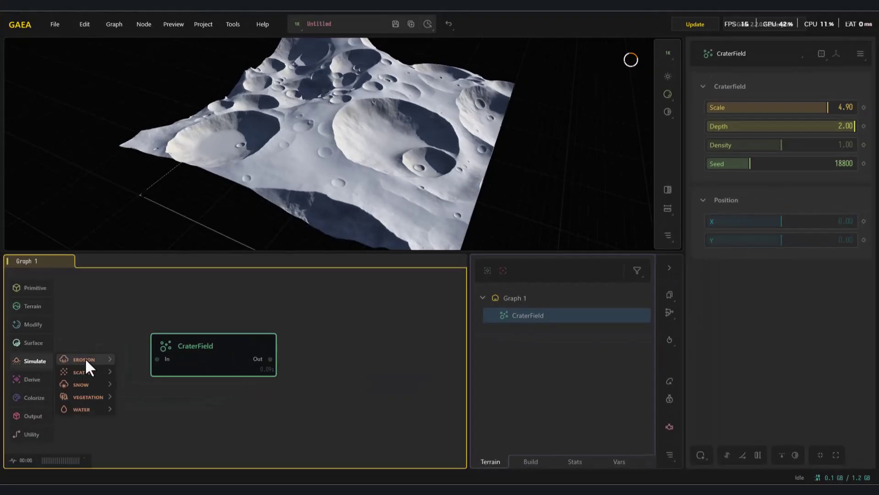
Add an EasyErosion node fed by CraterField, with Influence 0.44 and the Ancient erosion style
mouse_move(86, 358)
left_click(151, 233)
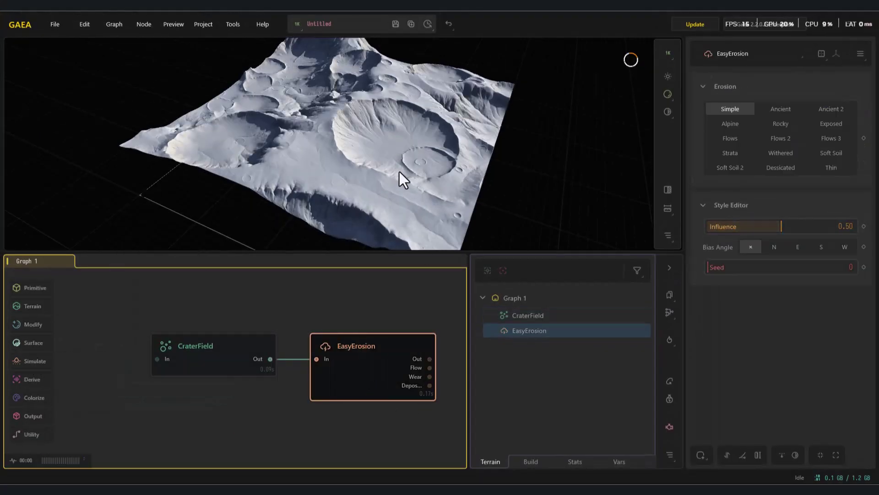
scroll(394, 181, "up", 3)
left_click_drag(781, 227, 773, 231)
left_click(780, 109)
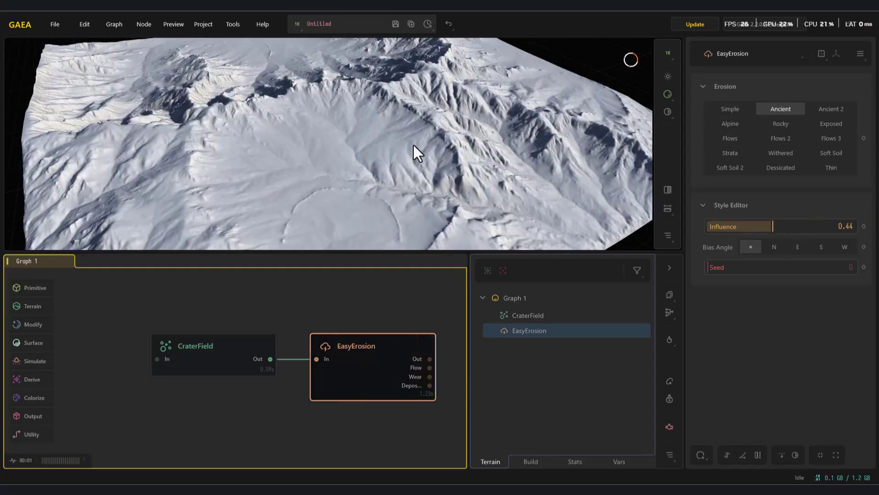
Try the Ancient 2, Alpine, Rocky and Exposed EasyErosion styles, setting Influence to 0.43
scroll(413, 147, "down", 5)
left_click(831, 109)
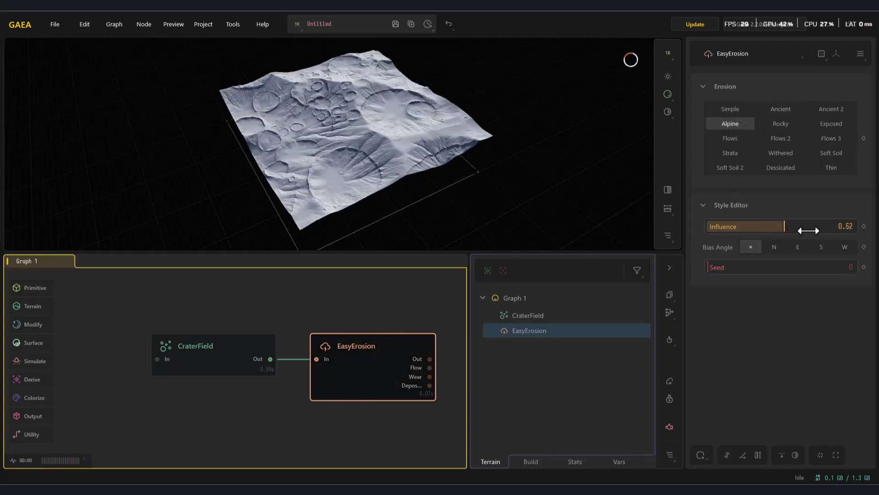
left_click_drag(817, 227, 759, 220)
left_click(781, 124)
scroll(411, 176, "up", 5)
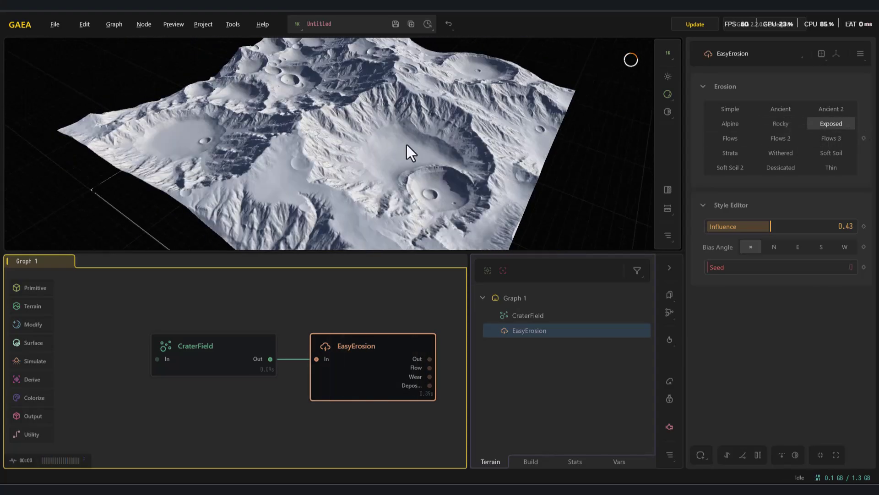
Compare EasyErosion with the bare CraterField, and try the Flows, Flows 2, Flows 3 and Strata styles with Influence 0.46
left_click(238, 357)
left_click(343, 365)
left_click(732, 138)
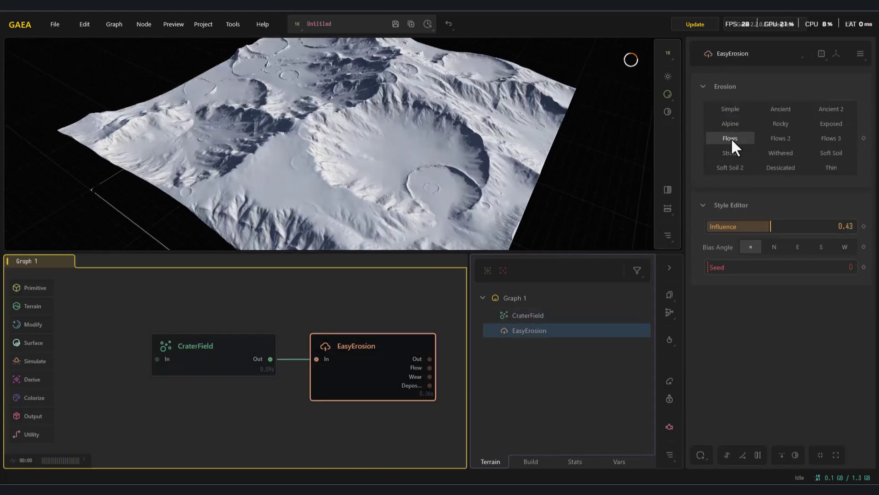
left_click(774, 137)
left_click(793, 222)
left_click_drag(793, 222, 809, 244)
left_click(768, 247)
left_click(808, 138)
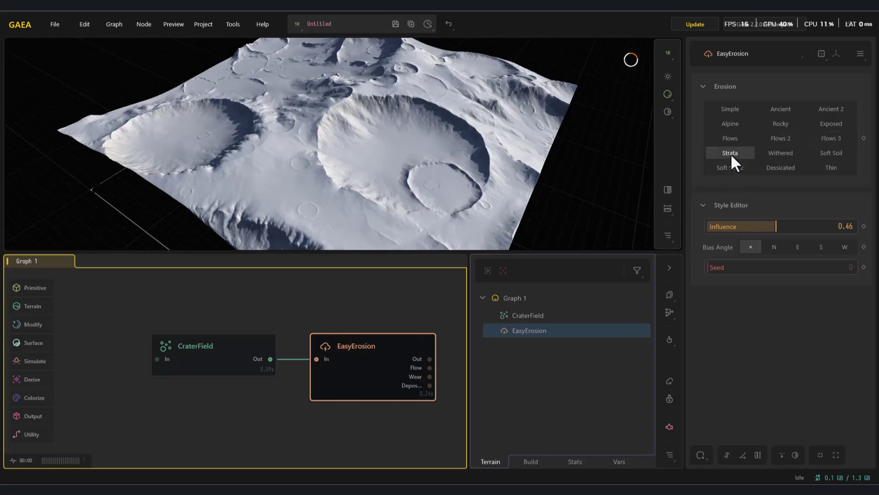
Try the Soft Soil and Dessicated styles, settle on Soft Soil 2, raise its Influence and set Bias Angle to E
left_click(829, 154)
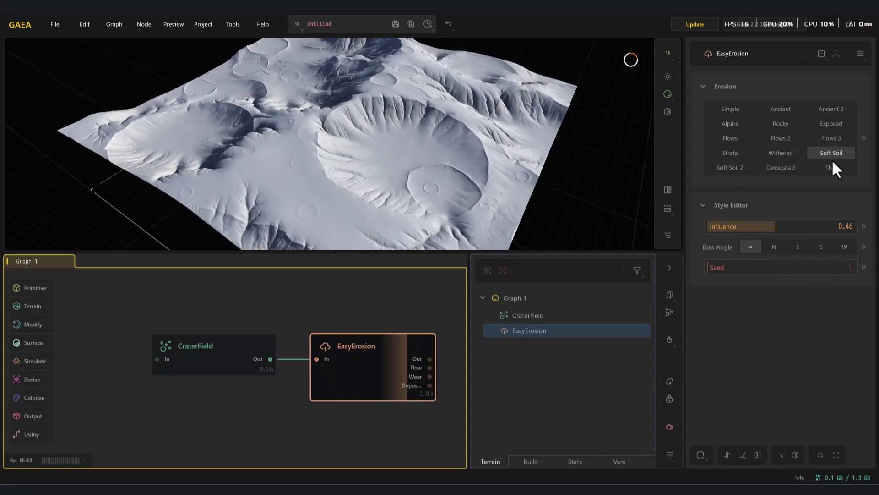
left_click(787, 167)
left_click(751, 169)
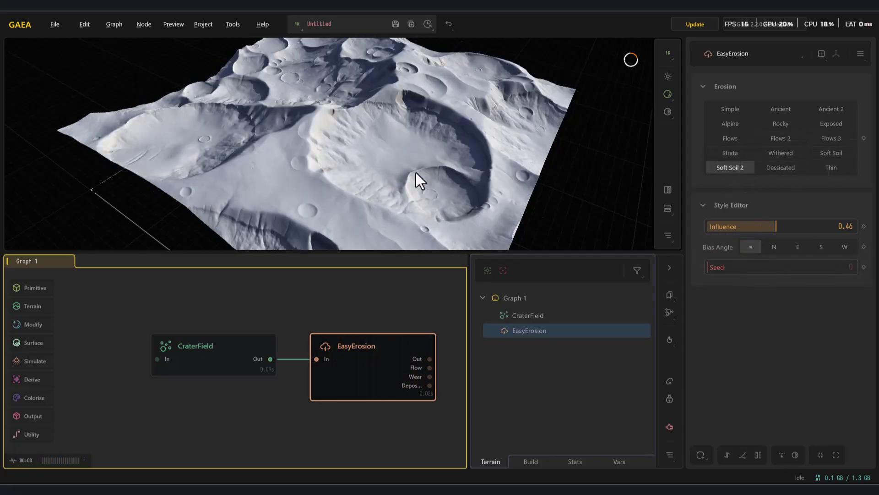
left_click_drag(777, 226, 819, 226)
left_click(796, 247)
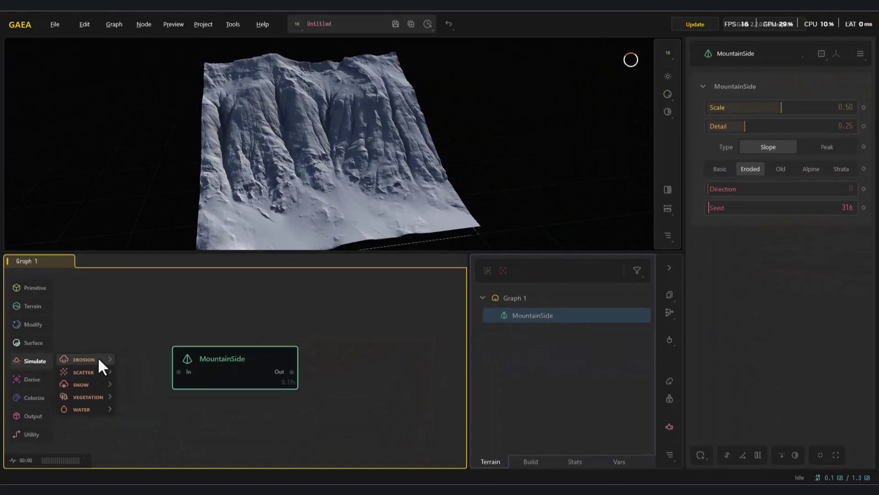
Add an Erosion node fed by MountainSide and set its Duration to 0.40
mouse_move(97, 359)
left_click(147, 255)
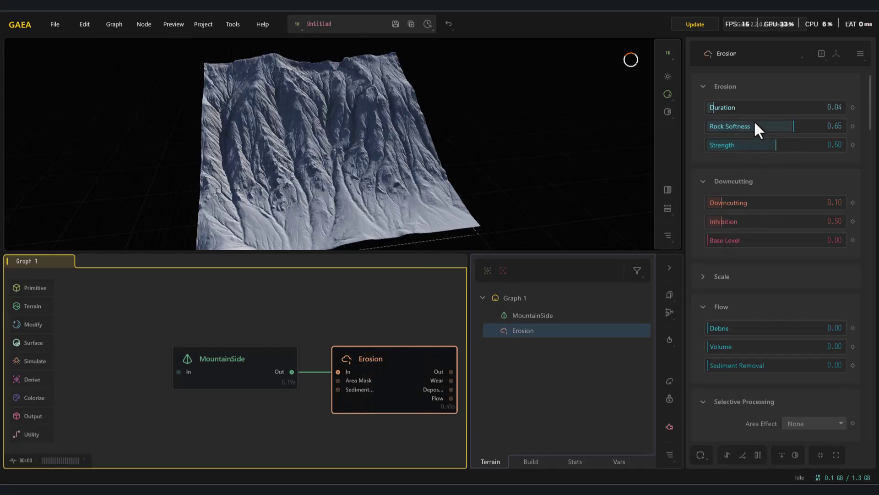
left_click(762, 108)
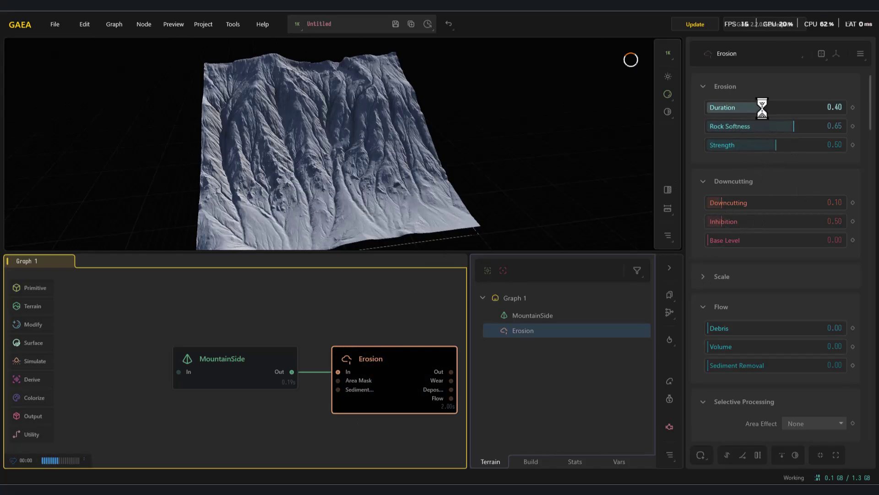
Set the Erosion node's Duration to 0.15, Rock Softness to 0.19 and Strength to 0.73
left_click_drag(760, 108, 730, 109)
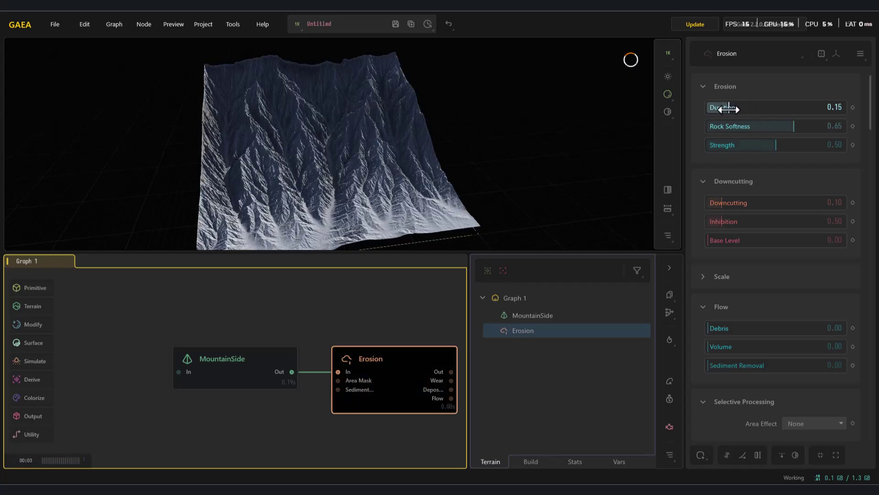
left_click(831, 132)
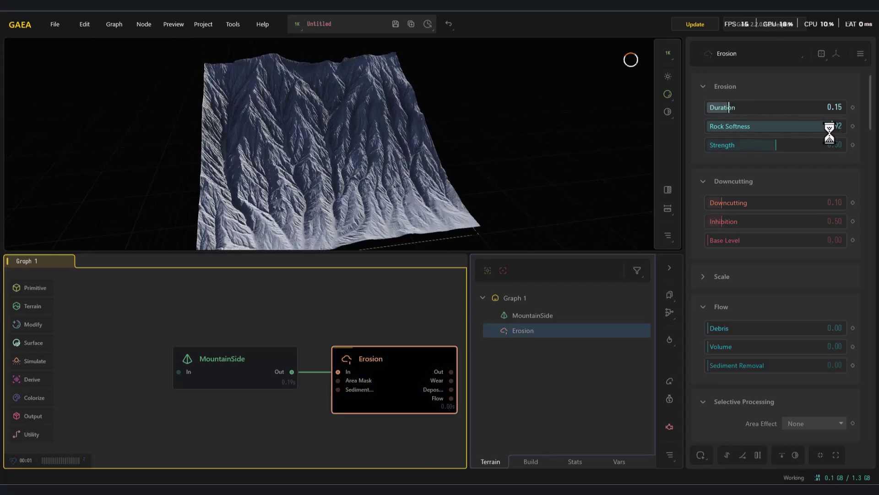
left_click_drag(811, 134, 696, 128)
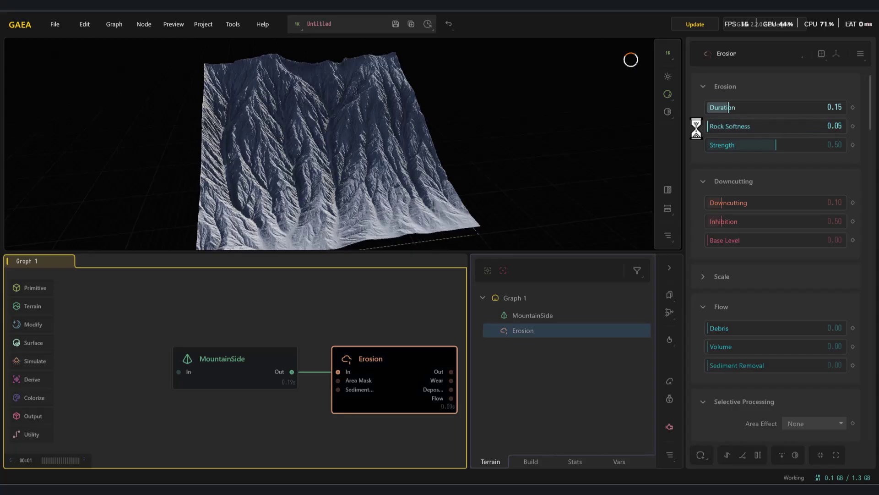
left_click(729, 130)
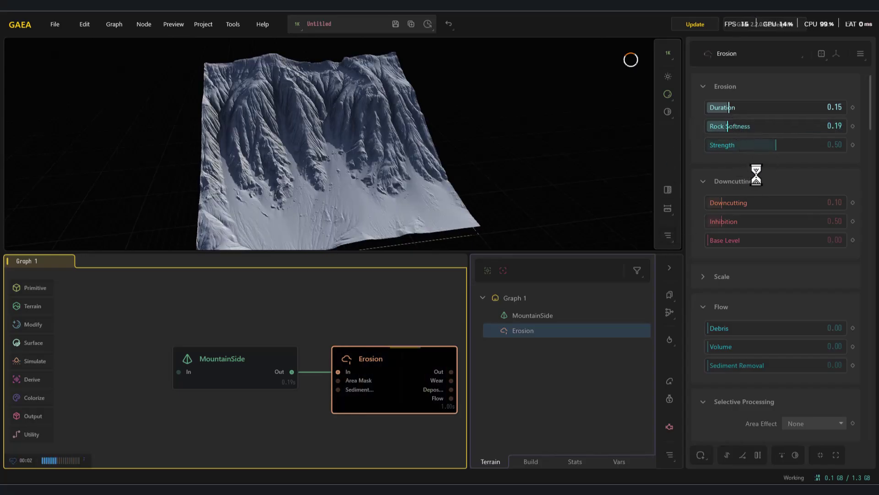
left_click(806, 147)
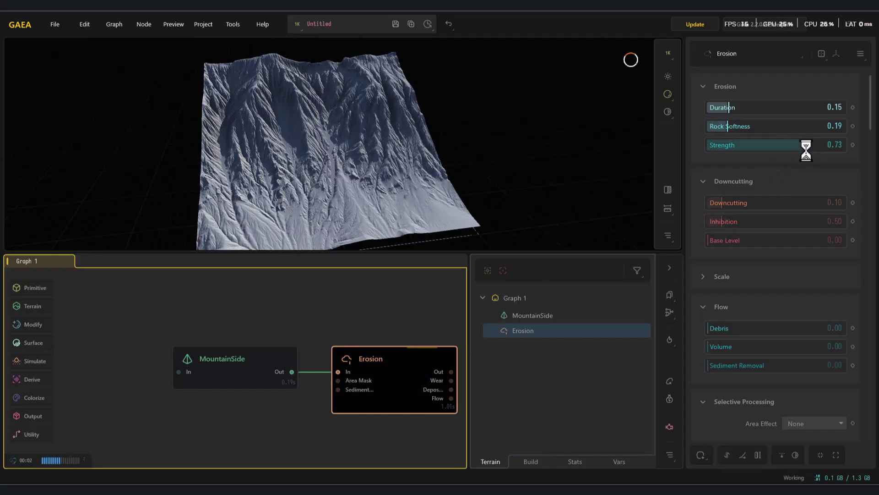
Set the Erosion node's Downcutting to 0.37, Inhibition to 2.17 and Base Level to 0.91
left_click(757, 203)
left_click(766, 221)
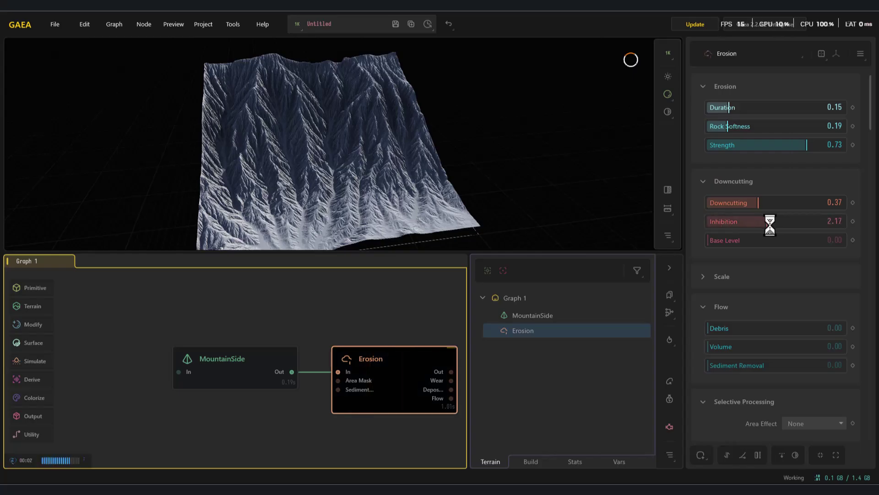
left_click(733, 240)
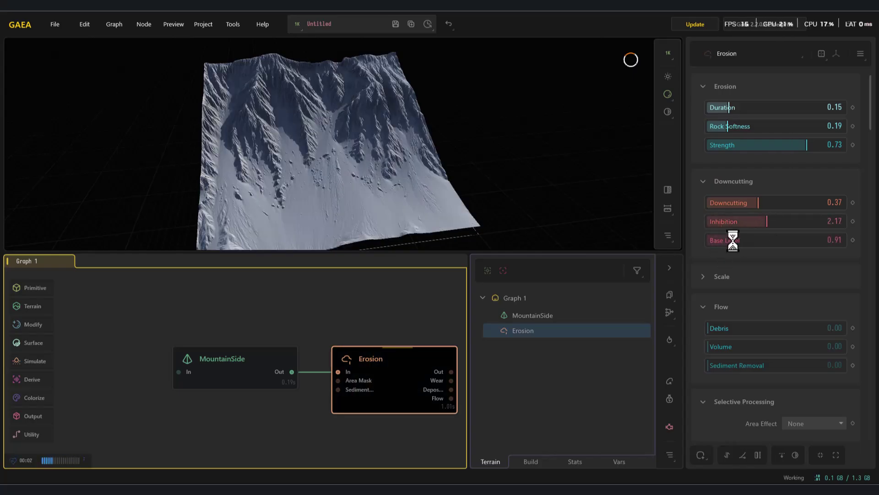
Set the Erosion node's Flow Debris to 1.80 and raise its Flow Volume
left_click(757, 331)
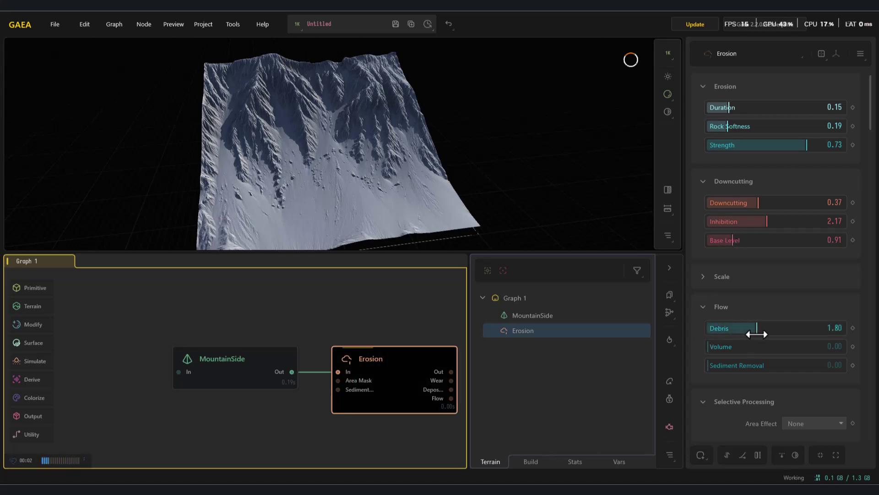
mouse_move(460, 186)
left_mouse_down()
mouse_move(472, 177)
mouse_move(451, 192)
mouse_move(392, 198)
mouse_move(454, 200)
left_mouse_up()
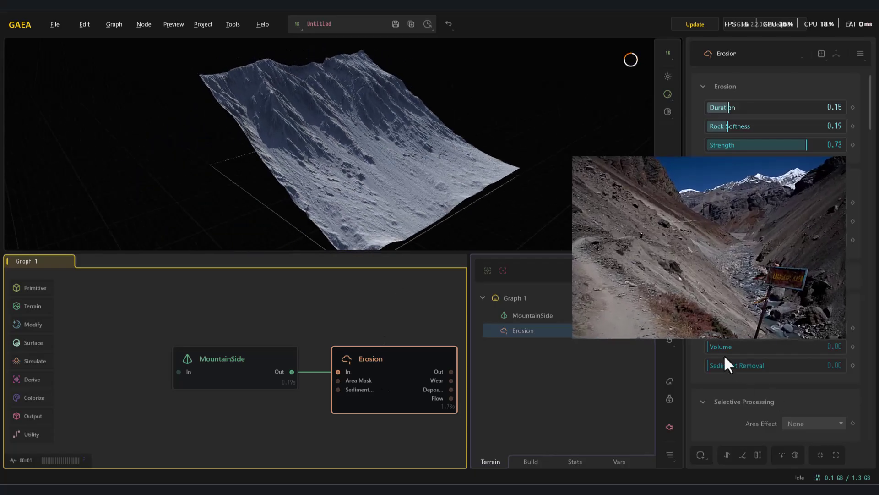
left_click_drag(718, 350, 742, 350)
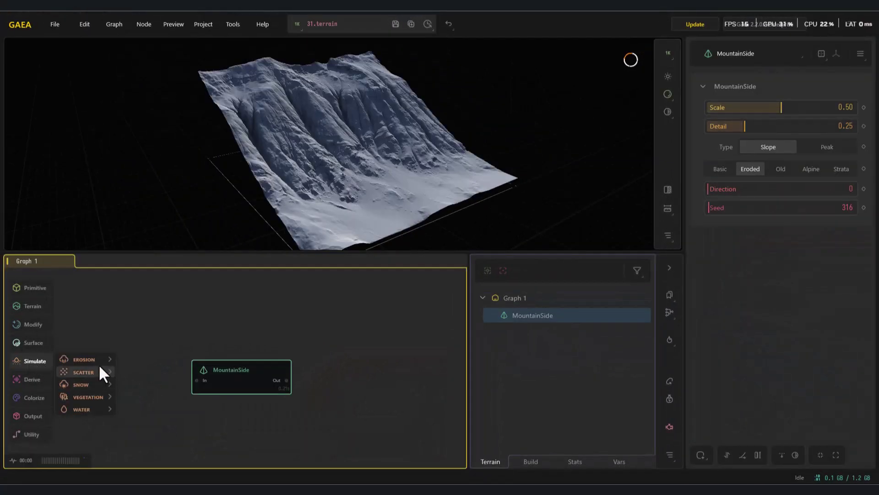
Add an Erosion2 node fed by MountainSide and place it beside that node in the graph
mouse_move(100, 360)
left_click(167, 253)
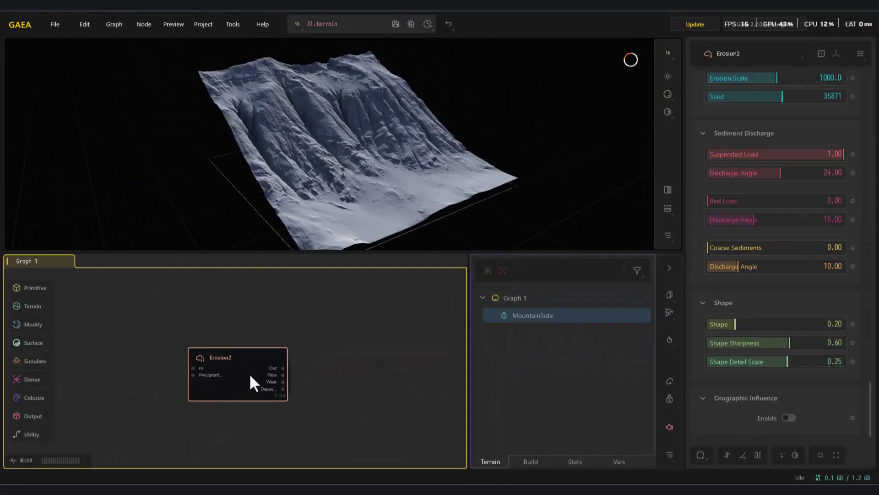
left_click_drag(366, 386, 511, 385)
middle_click_drag(306, 374, 210, 352)
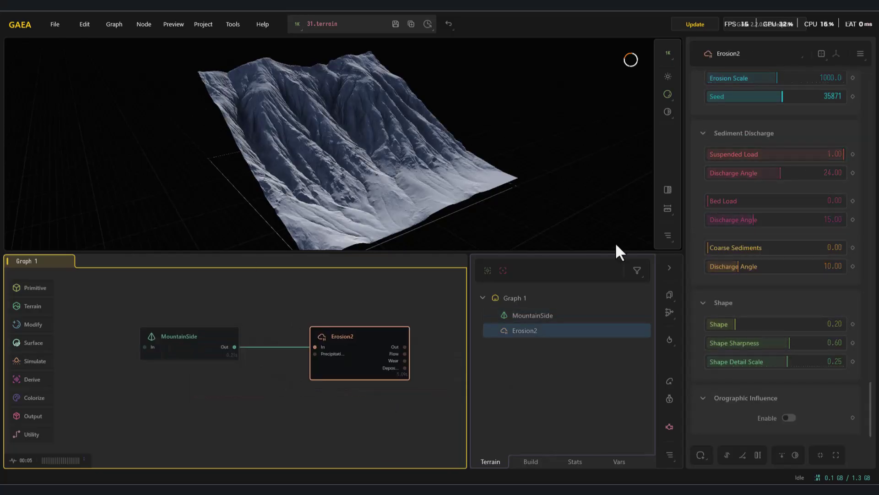
Set Erosion2's Duration to 22.58, Suspended Load to 0.43, Bed Load to 0.44, and Coarse Sediments to 0.32 with a Discharge Angle of 19.40
scroll(763, 160, "up", 3)
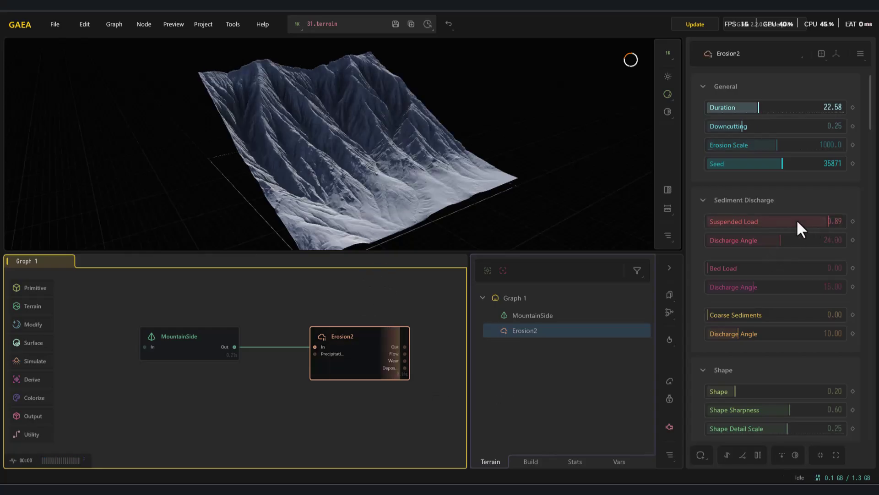
left_click_drag(796, 219, 767, 223)
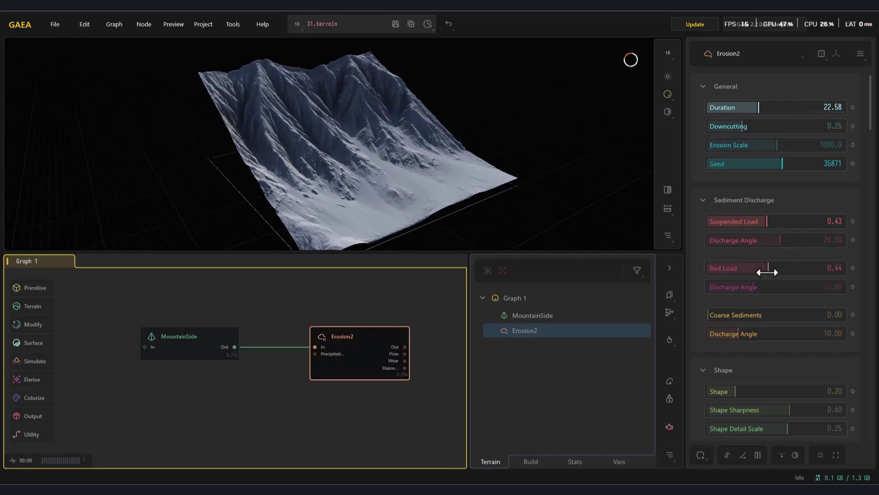
left_click(751, 317)
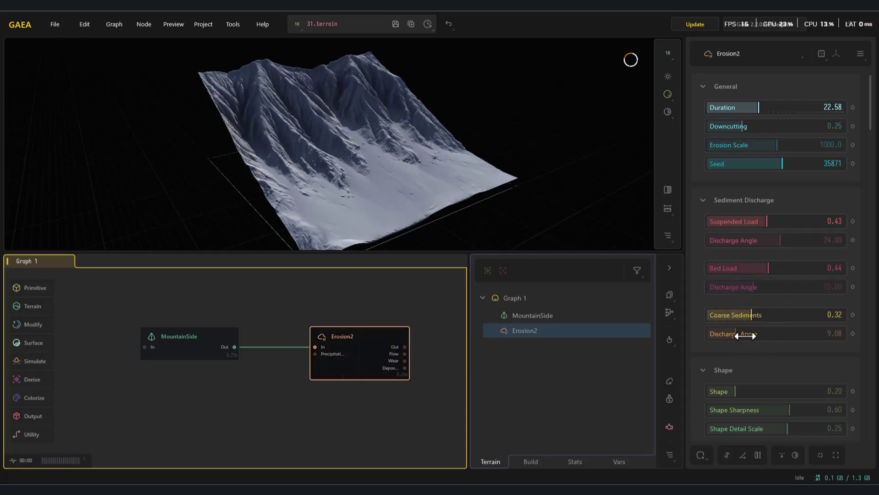
left_click(767, 339)
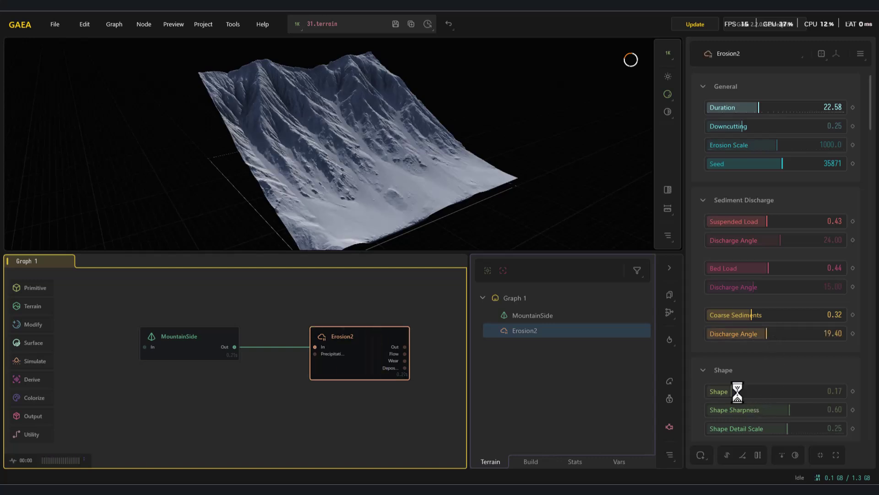
Set Erosion2's Shape to 0.49 and Shape Sharpness to 0.17, and raise its Shape Detail Scale
left_click_drag(738, 391, 773, 390)
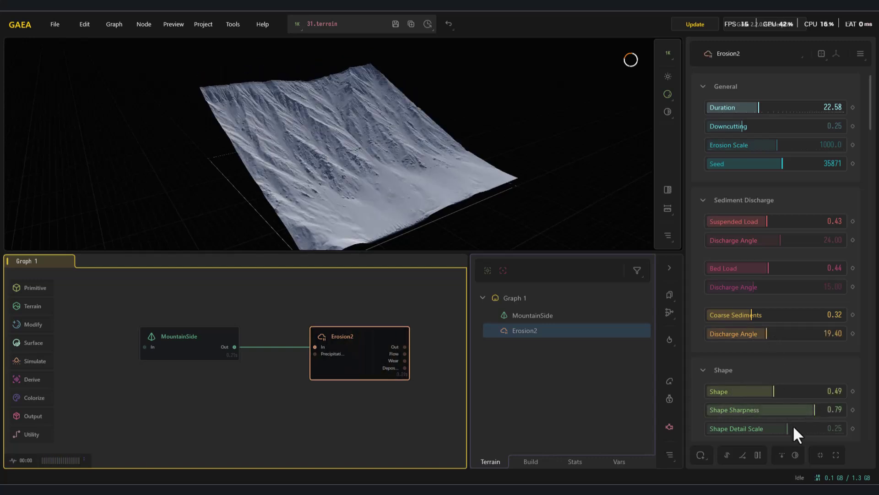
left_click(732, 409)
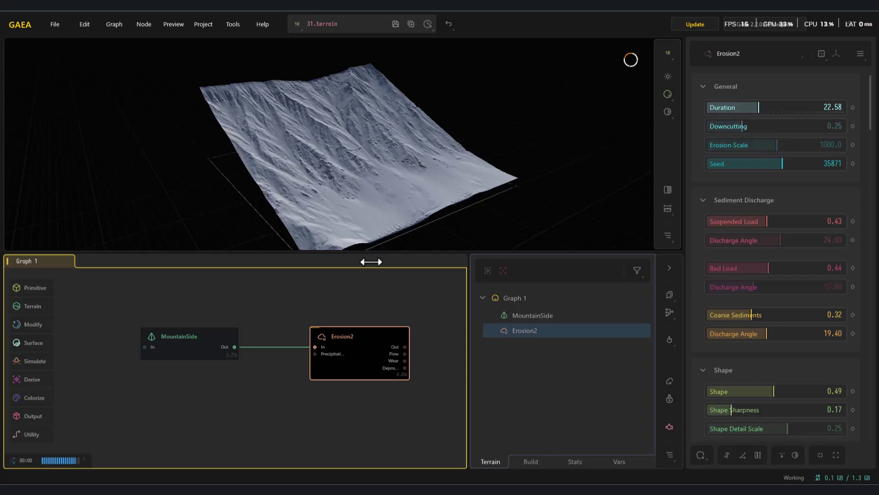
left_click_drag(789, 431, 824, 435)
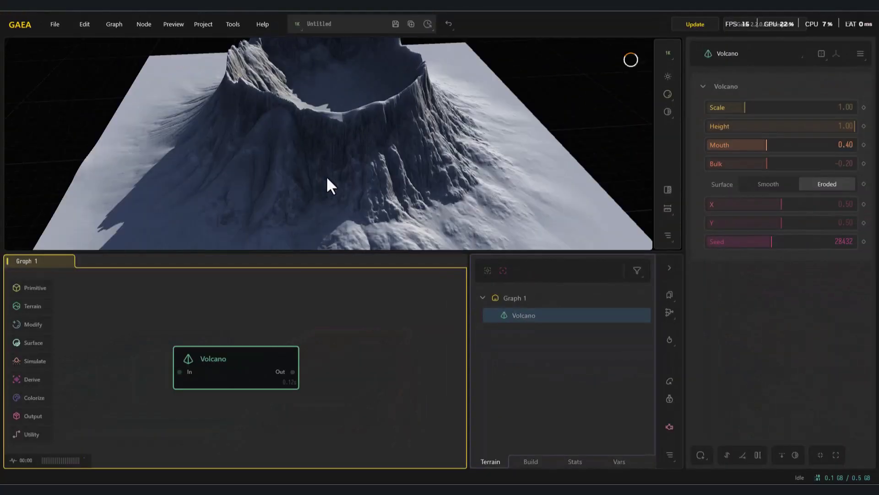
Add a Hillify erosion node fed by the Volcano node
scroll(347, 178, "down", 3)
left_click_drag(314, 174, 357, 180)
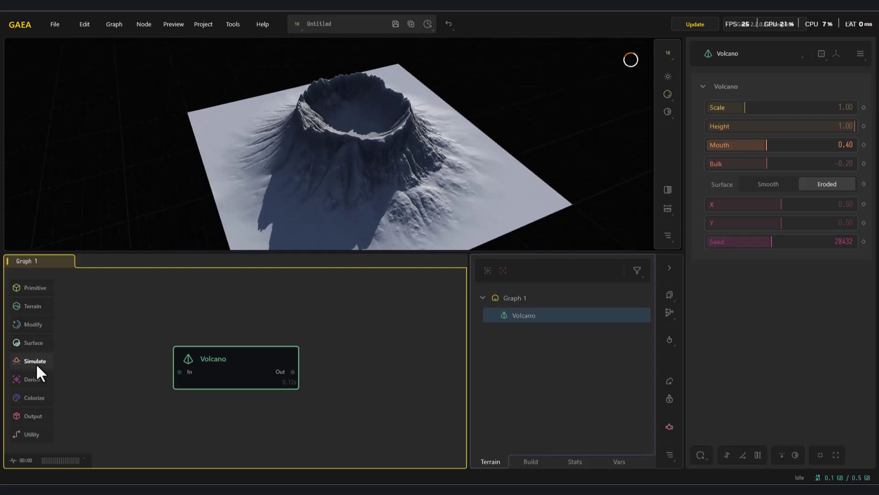
mouse_move(37, 365)
mouse_move(96, 359)
left_click(143, 272)
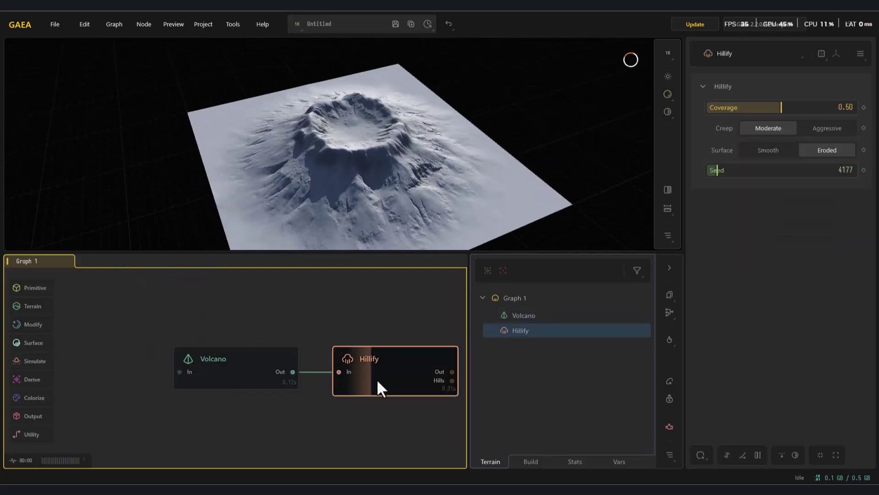
Set Hillify's Coverage to 0.36 and try the Aggressive creep with the Smooth surface
left_click(809, 108)
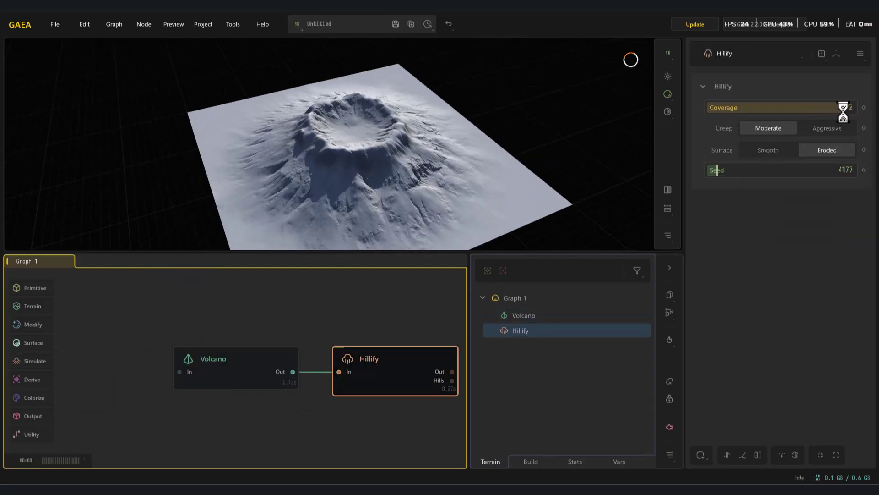
left_click_drag(843, 111, 812, 129)
left_click(812, 131)
left_click(771, 150)
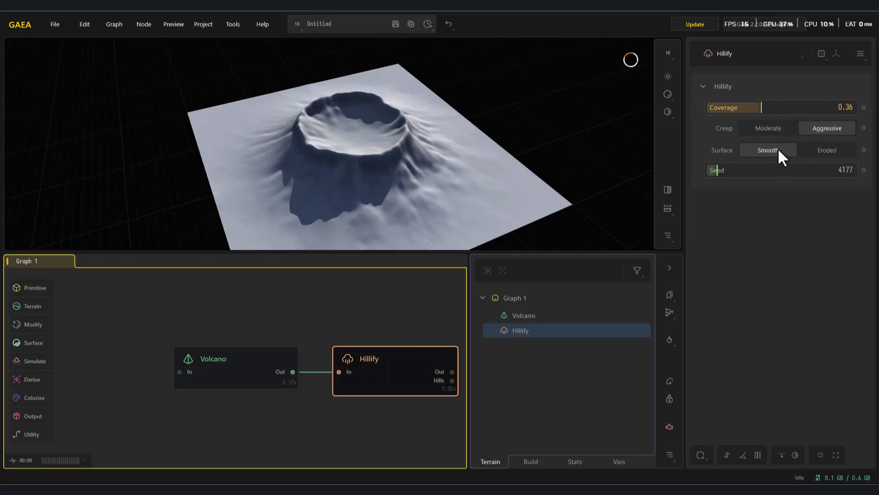
Switch Hillify back to Moderate creep and Eroded surface, and set its Seed to 34118
left_click(774, 131)
left_click(823, 149)
left_click_drag(746, 168, 783, 170)
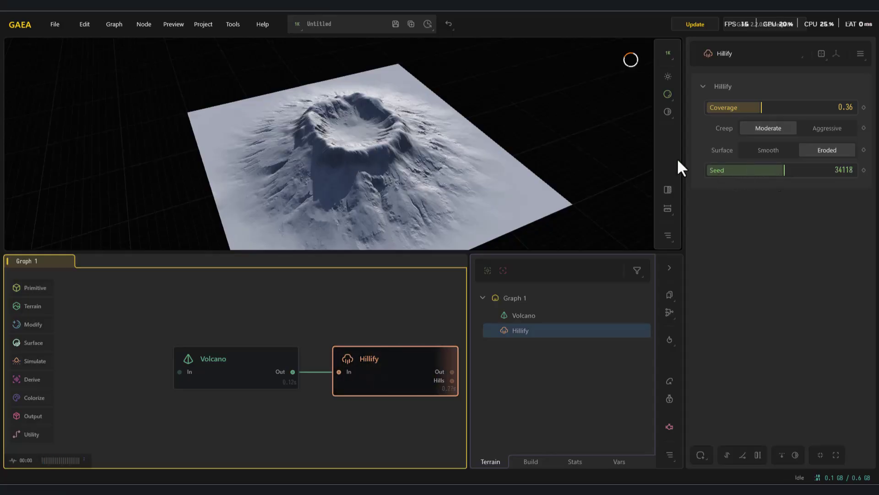
Set the Volcano node's Mouth to 0.13 and preview the Hillify result
mouse_move(398, 174)
left_mouse_down()
mouse_move(470, 179)
mouse_move(416, 174)
left_mouse_up()
left_click(220, 366)
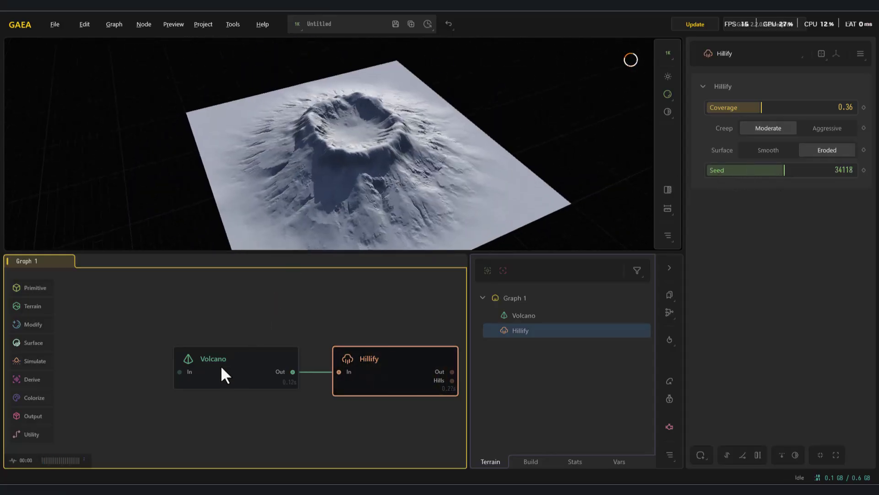
left_click_drag(770, 146, 727, 150)
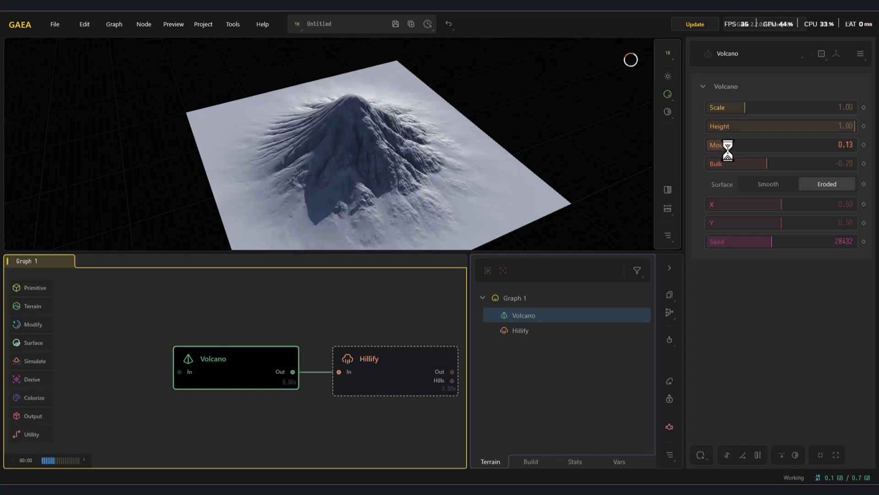
left_click(389, 361)
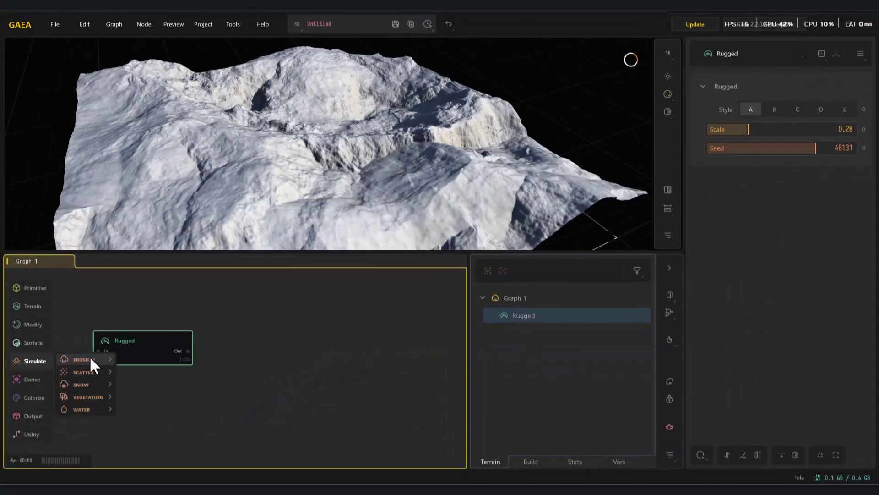
Add a Lichtenberg node fed by Rugged, and set its Scale to 0.71 and Complexity to 4
mouse_move(106, 358)
left_click(165, 296)
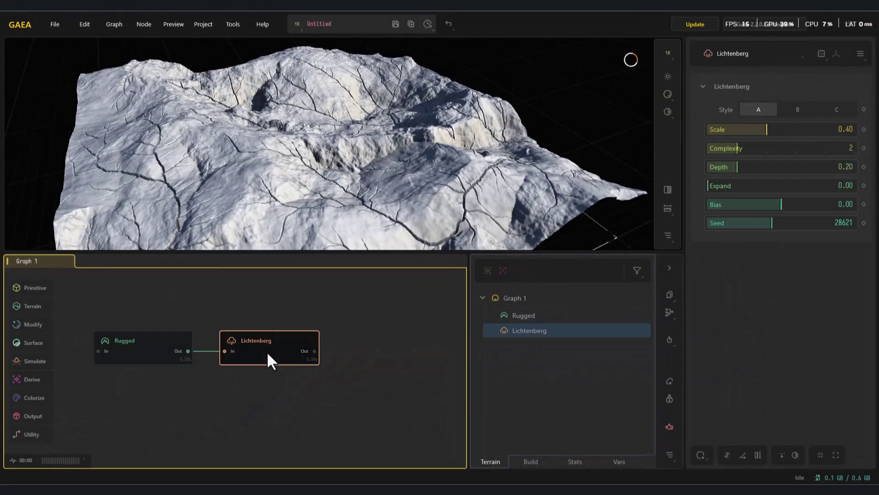
left_click_drag(779, 133, 796, 148)
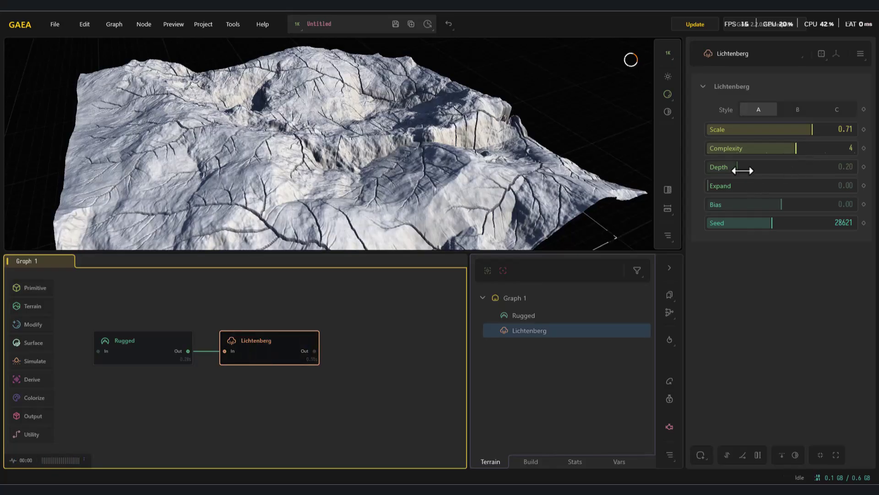
Set Lichtenberg's Depth to 0.63 and adjust its Expand and Bias
left_click_drag(762, 171, 799, 171)
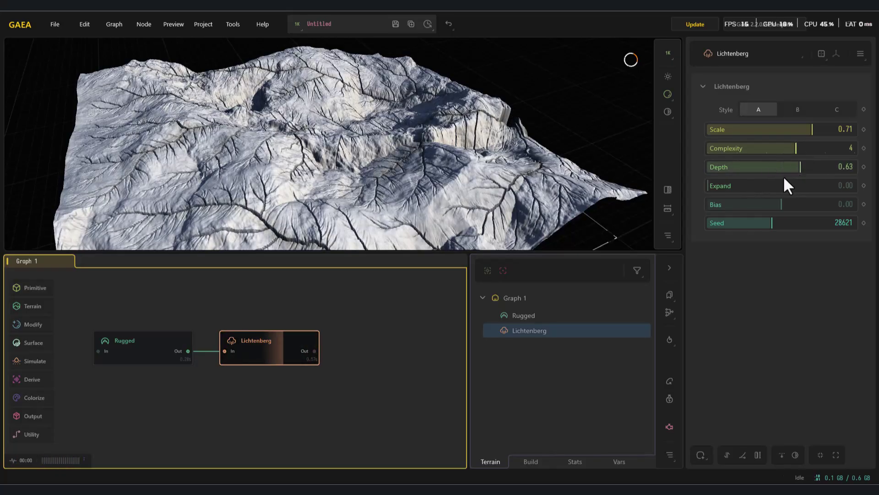
left_click_drag(742, 186, 732, 187)
left_click_drag(784, 203, 795, 228)
scroll(380, 176, "down", 5)
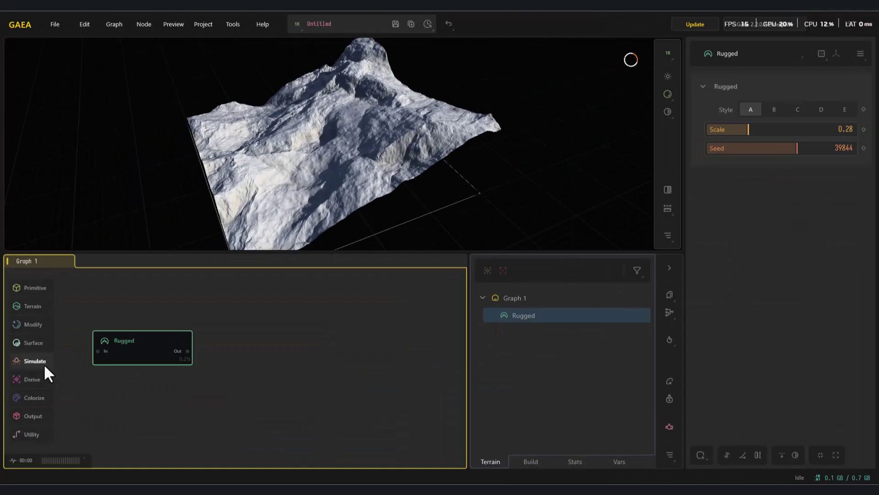
Add a Sediments erosion node fed by the Rugged node
mouse_move(44, 367)
mouse_move(106, 359)
left_click(159, 310)
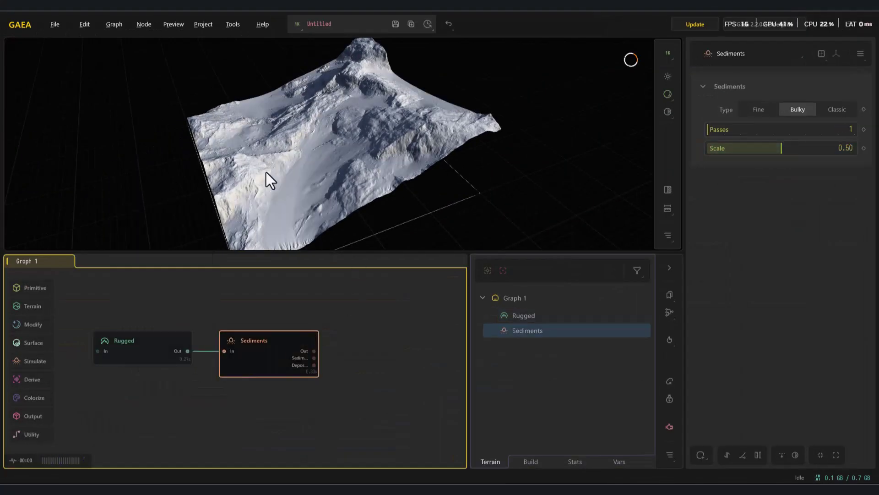
Set the Sediments node's Passes to 3 and switch its Type to Fine
left_click_drag(266, 172, 358, 197)
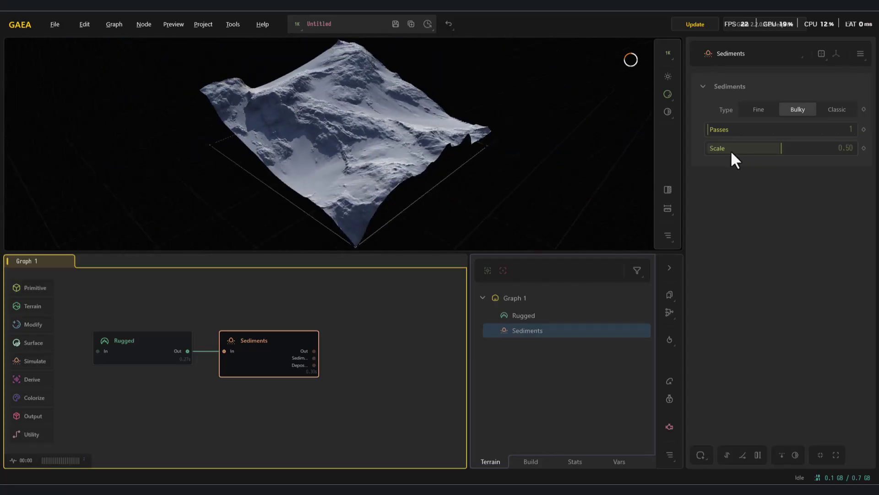
left_click(742, 130)
left_click(752, 129)
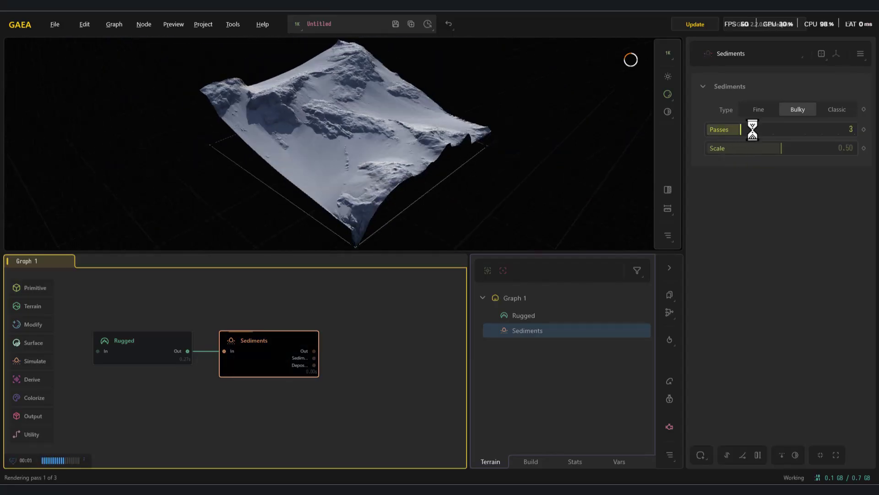
left_click(759, 109)
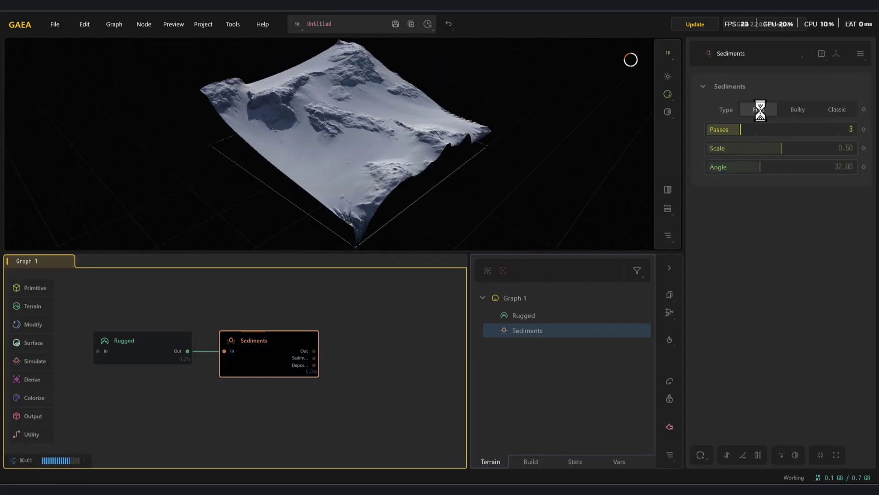
Set the Sediments node's Passes to 5 and Scale to 0.22
left_click(767, 130)
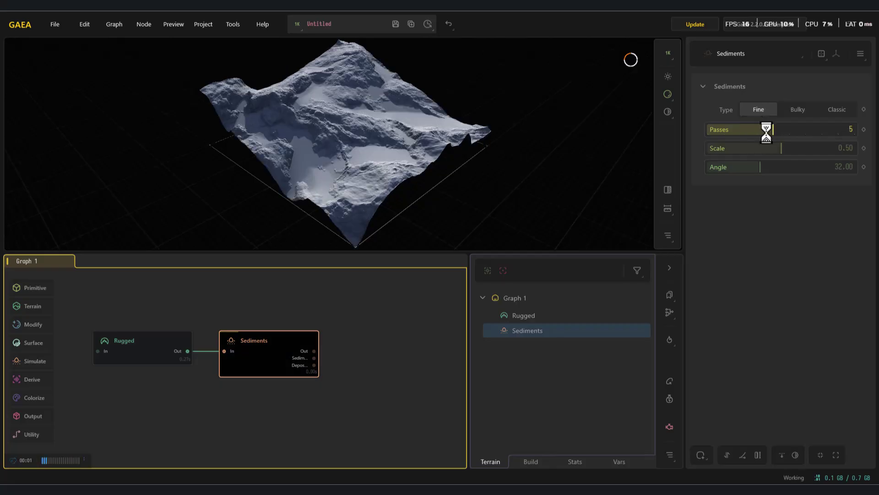
left_click(803, 147)
left_click_drag(803, 144, 742, 156)
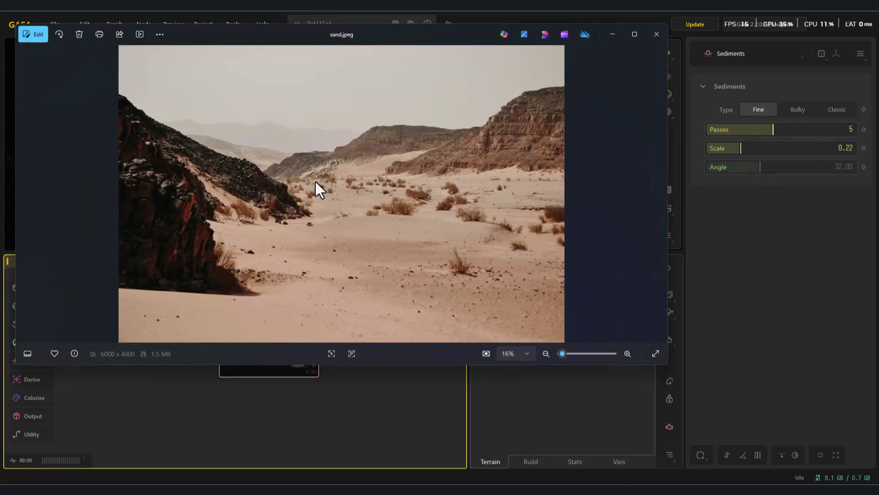
View the reference photos of desert sand, snowy mountains and a debris field
left_click(613, 34)
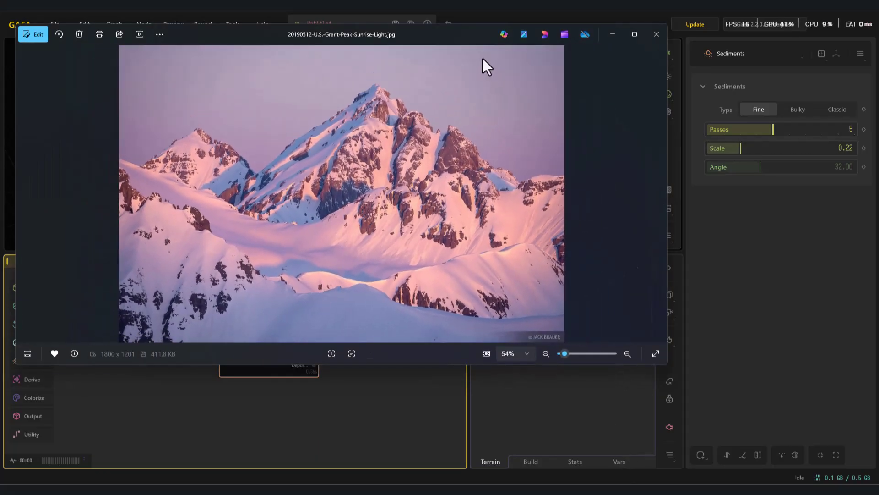
left_click_drag(446, 27, 466, 183)
left_click(186, 64)
left_click(452, 482)
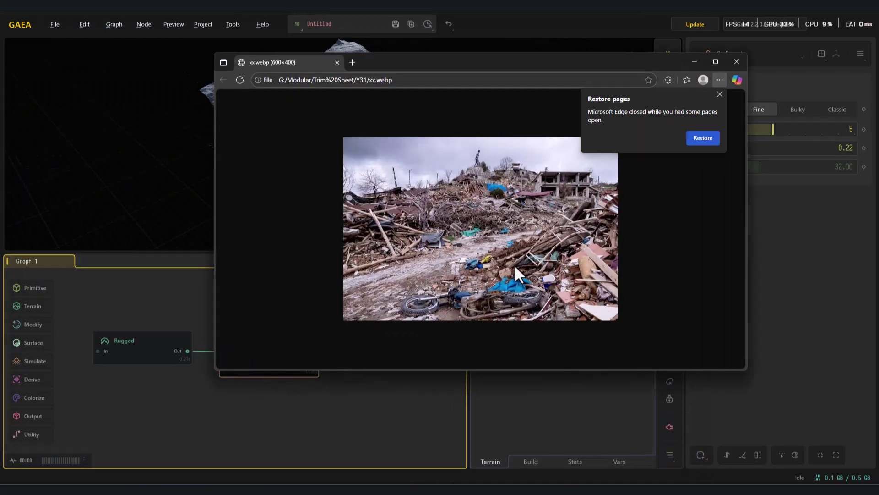
left_click(720, 94)
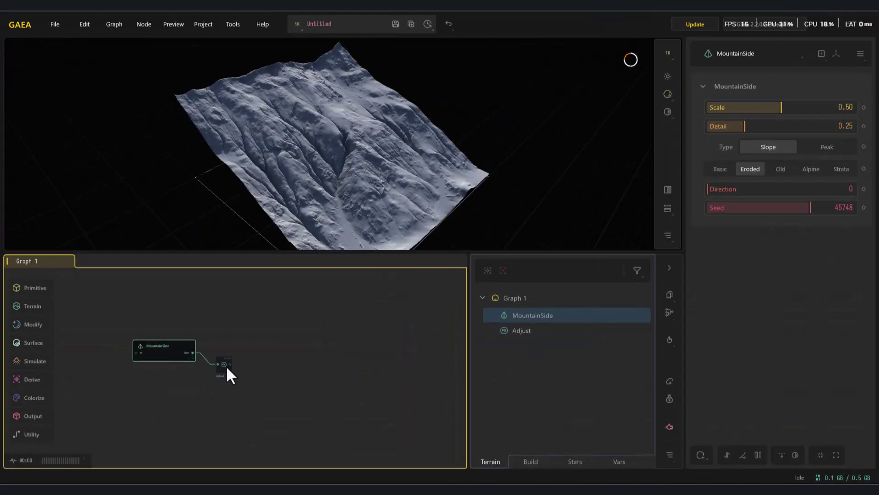
Set the Shaper of the Adjust node fed by MountainSide to -0.09
left_click(226, 363)
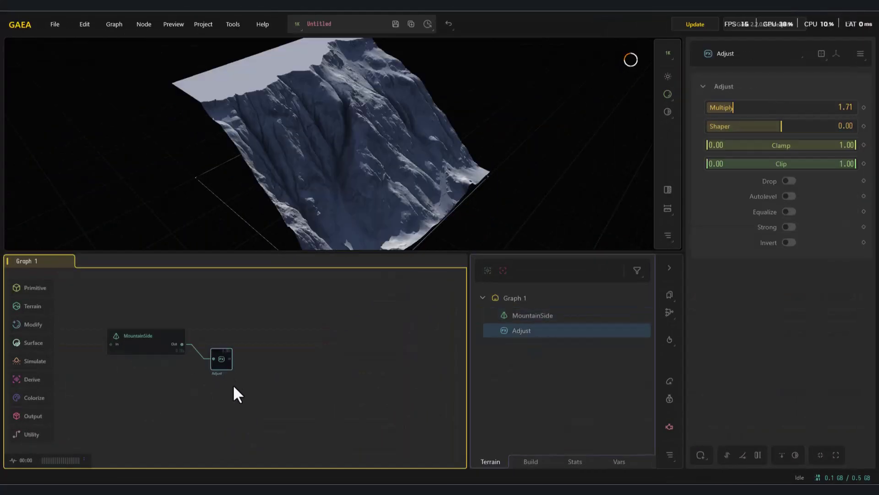
scroll(233, 384, "up", 2)
mouse_move(781, 126)
left_mouse_down()
mouse_move(752, 126)
mouse_move(776, 125)
left_mouse_up()
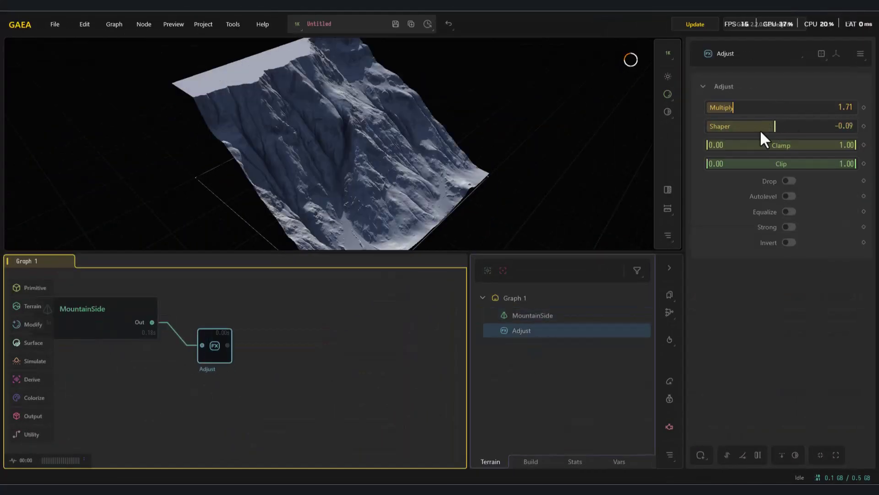
Add a Thermal erosion node fed by Adjust and compare its close-up terrain with the Adjust result
left_click_drag(226, 346, 307, 361)
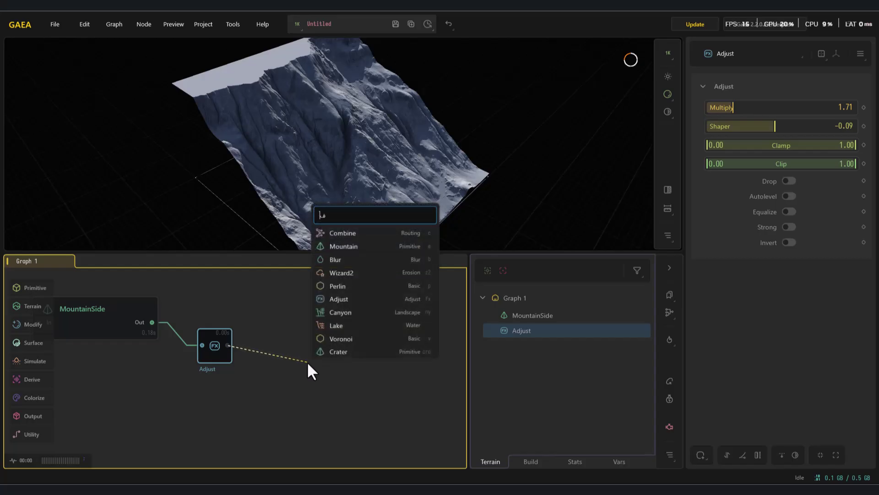
left_click(216, 309)
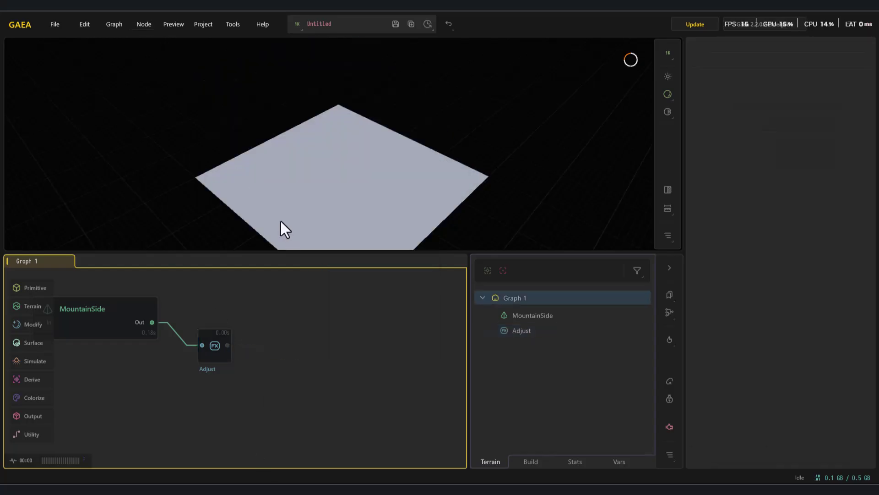
left_click_drag(227, 345, 274, 358)
type("th")
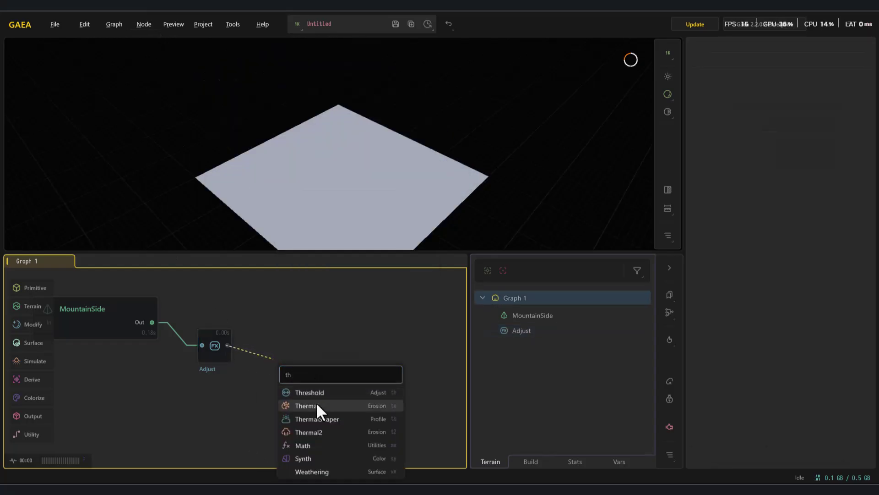
left_click(316, 403)
left_click(118, 330)
scroll(326, 167, "up", 5)
left_click(219, 372)
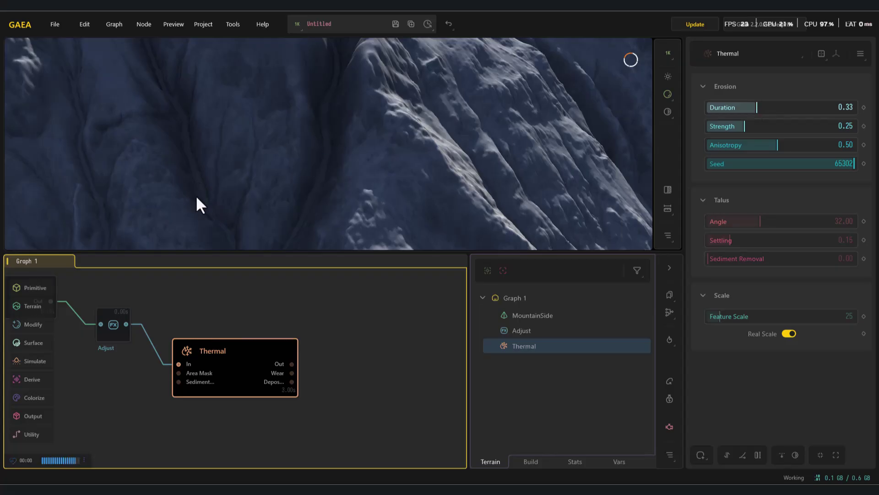
Set Thermal's Strength to 0.49, Anisotropy to 0.65 and Talus Angle to 35.93, and raise its Settling
left_click_drag(233, 174, 297, 184)
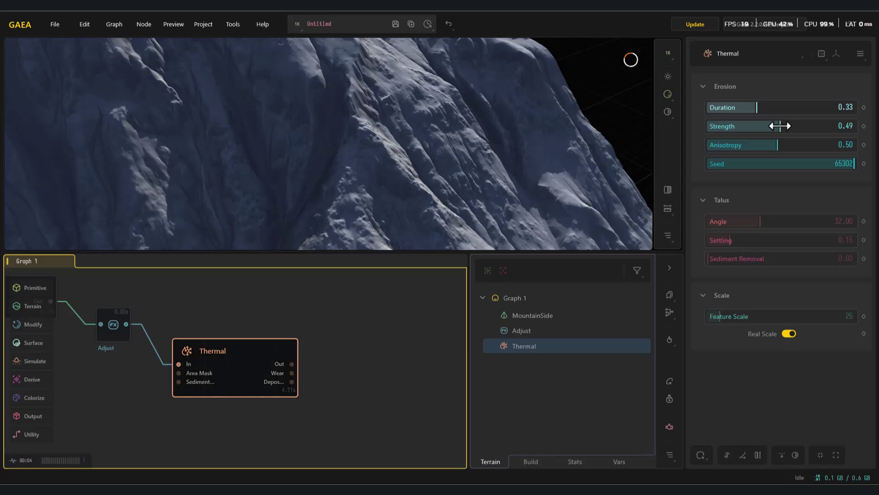
left_click_drag(769, 144, 801, 145)
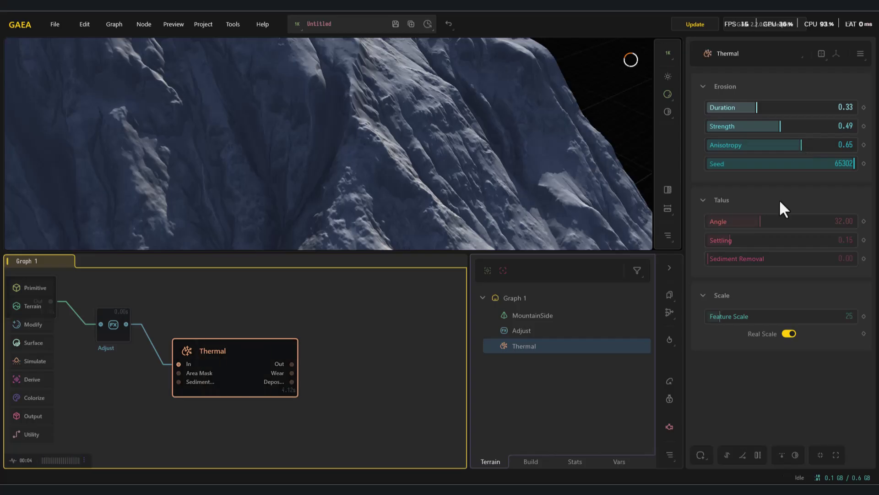
left_click_drag(784, 223, 789, 222)
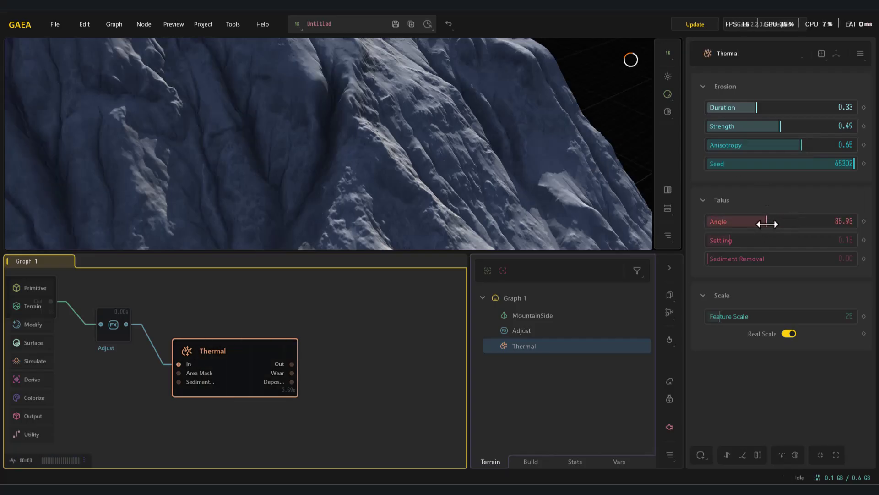
left_click_drag(792, 222, 767, 225)
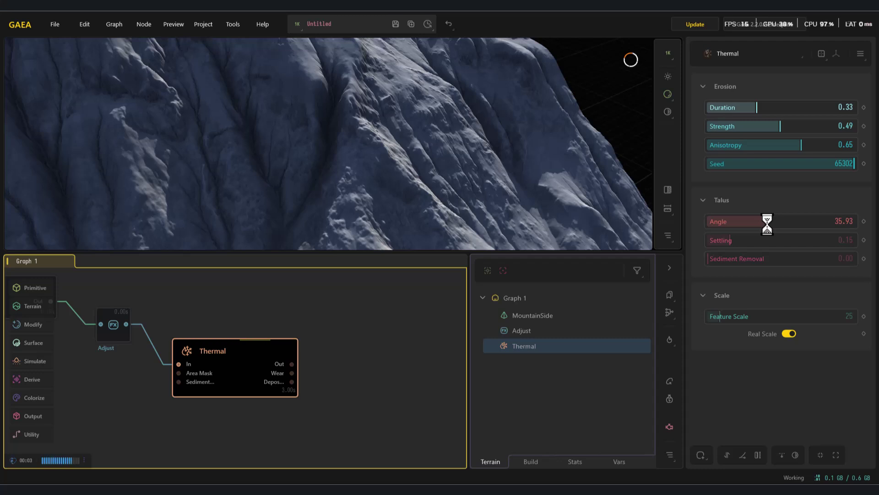
left_click_drag(738, 241, 779, 241)
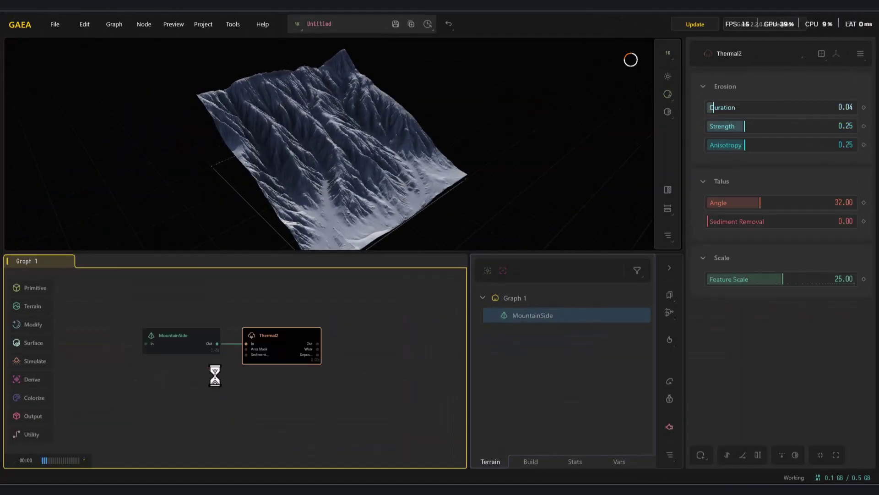
Set Thermal2's Duration to 0.30, Strength to 0.42, Anisotropy to 0.24 and Angle to 51.91, and raise its Sediment Removal
scroll(319, 161, "up", 3)
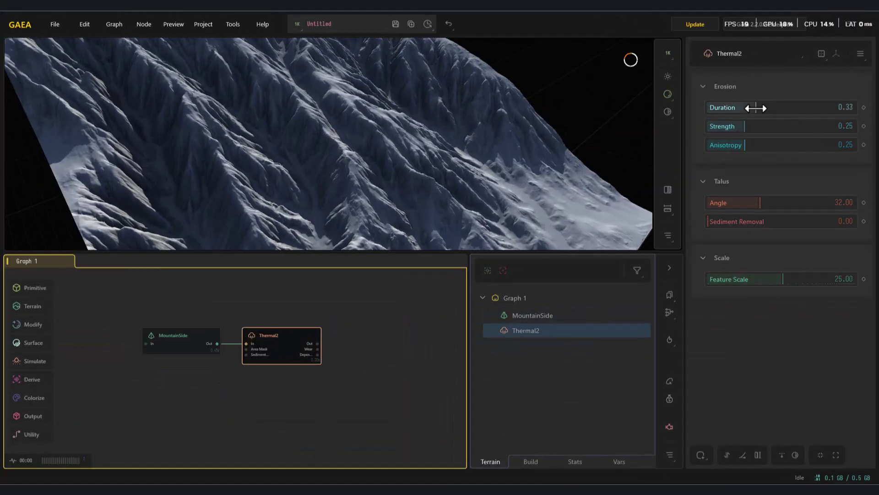
left_click_drag(755, 109, 758, 146)
left_click_drag(754, 203, 783, 206)
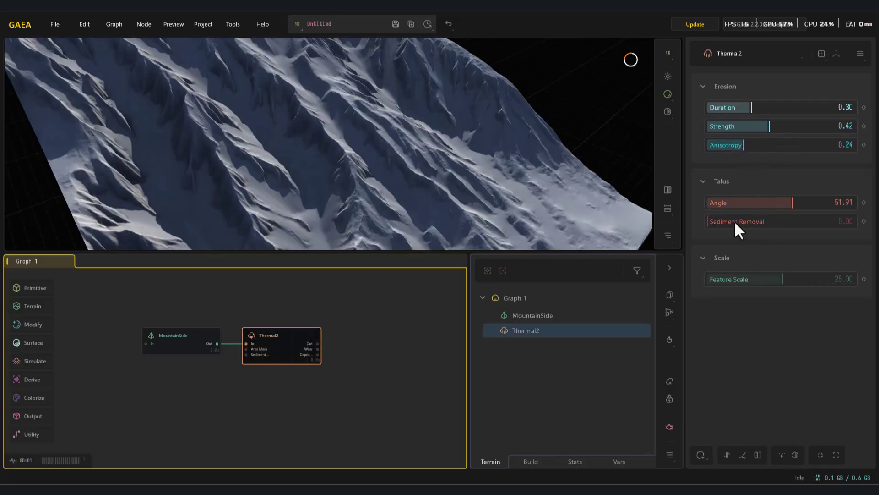
left_click_drag(727, 223, 820, 222)
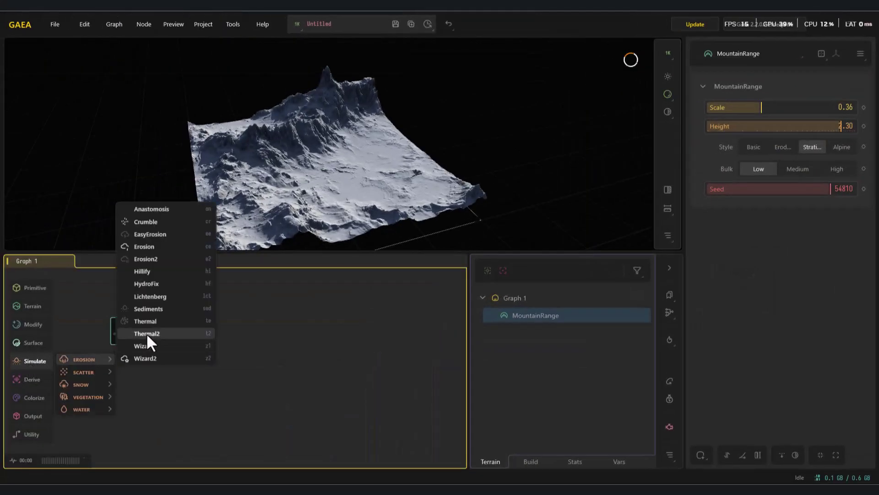
Add a Wizard erosion node fed by MountainRange and set Density, Material, Channel Depth, Deposits, Removal and Bulk to Low
left_click(145, 346)
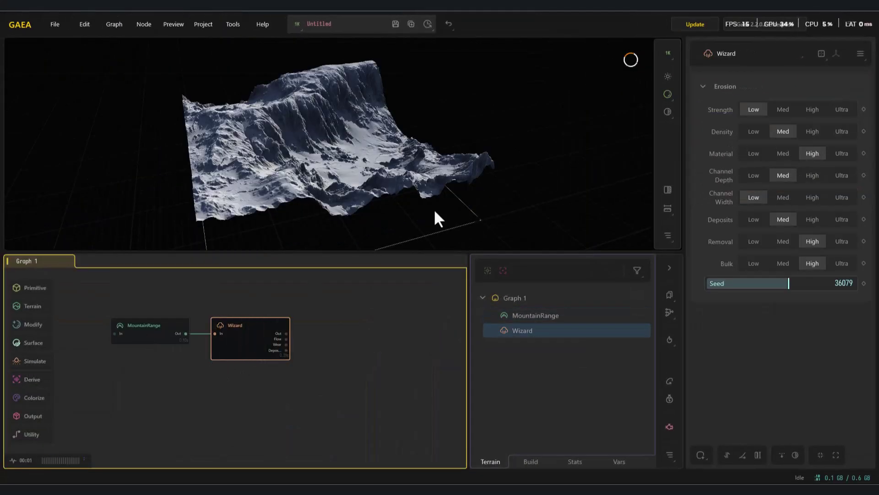
scroll(325, 158, "up", 3)
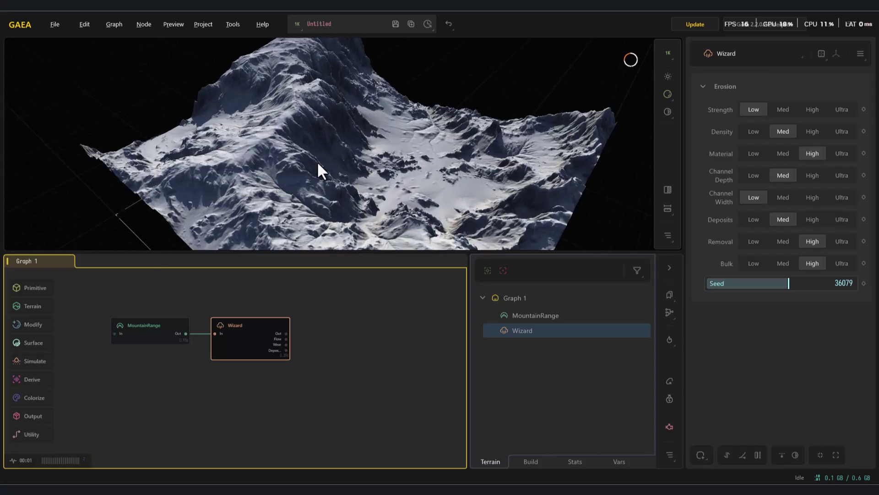
left_click(754, 131)
left_click(753, 153)
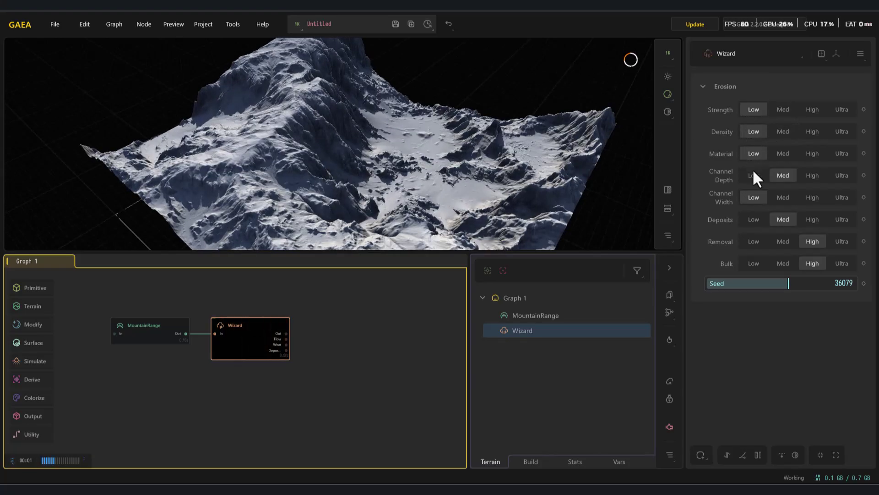
left_click(754, 175)
left_click(754, 219)
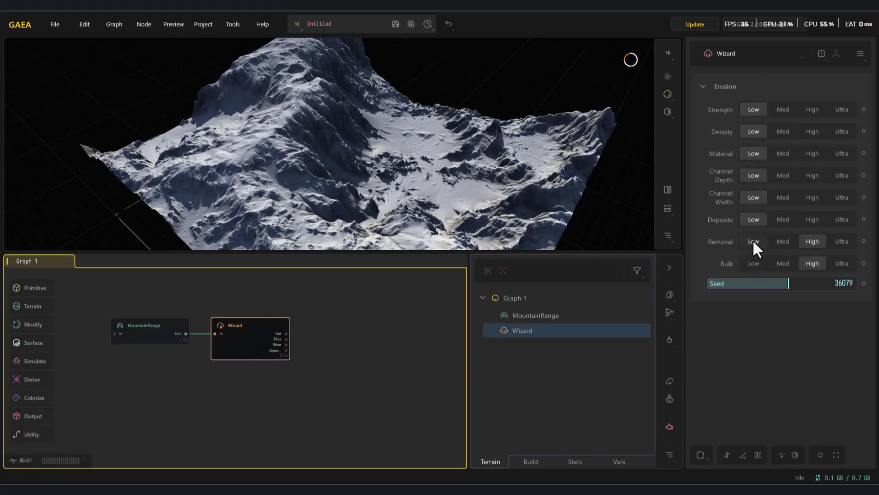
left_click(753, 242)
left_click(754, 264)
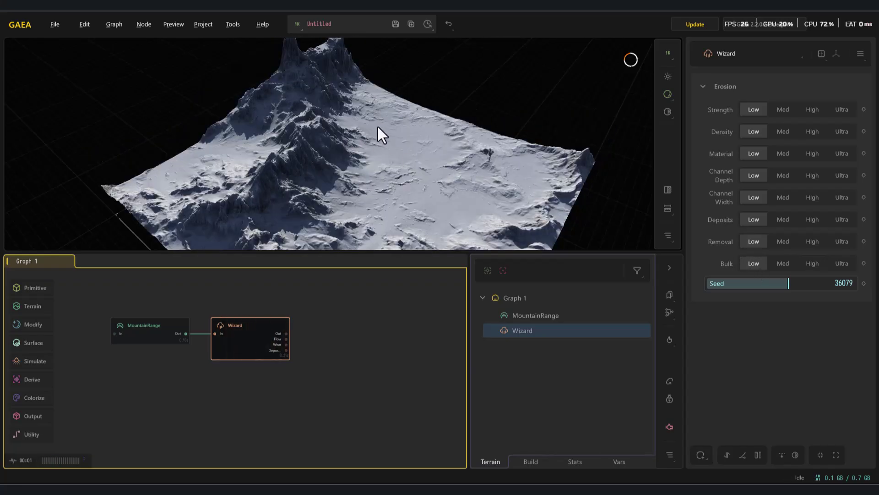
Try the Wizard's Strength at High and Ultra, comparing the eroded slopes with the MountainRange input
left_click_drag(379, 125, 338, 122)
left_click(774, 108)
left_click(810, 109)
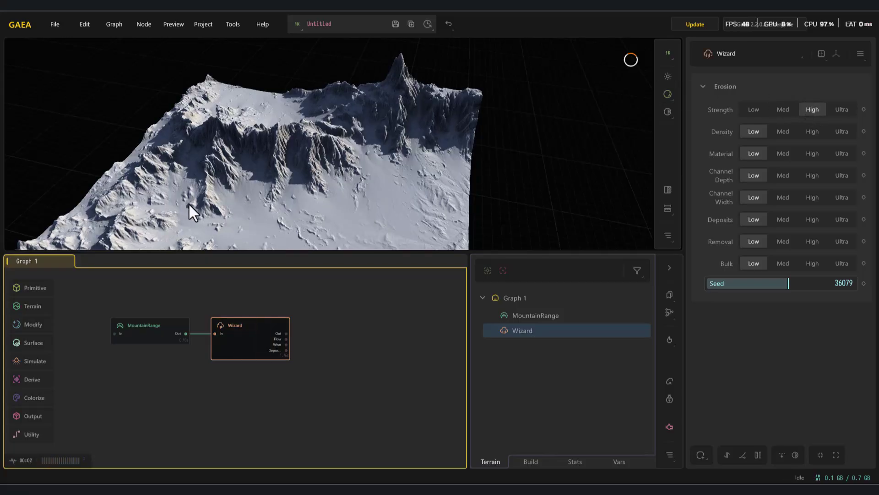
scroll(196, 197, "up", 3)
middle_click_drag(196, 196, 180, 161)
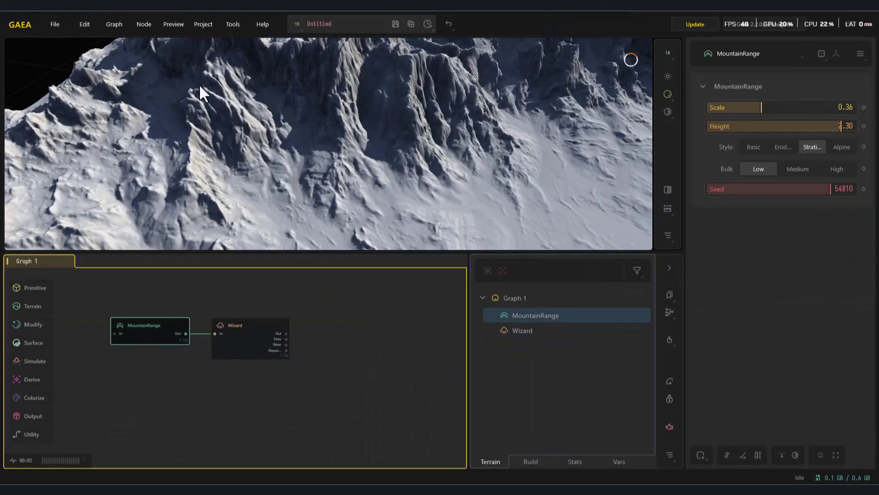
left_click(235, 326)
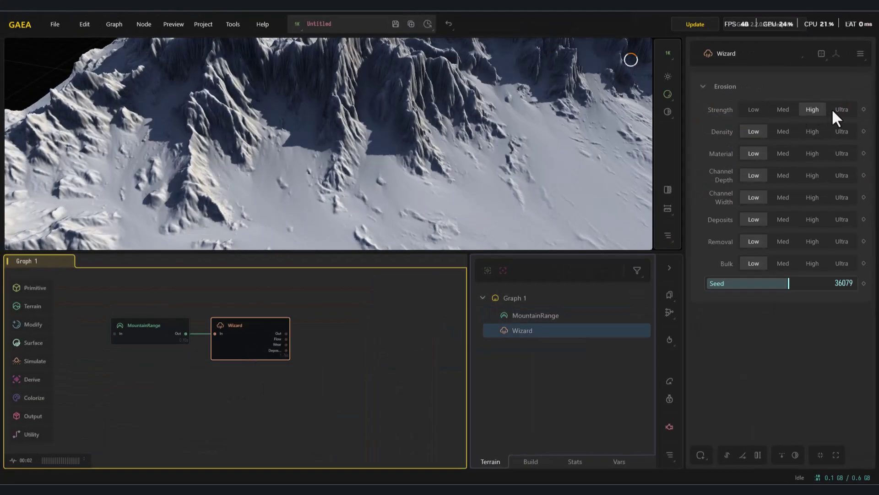
left_click(834, 109)
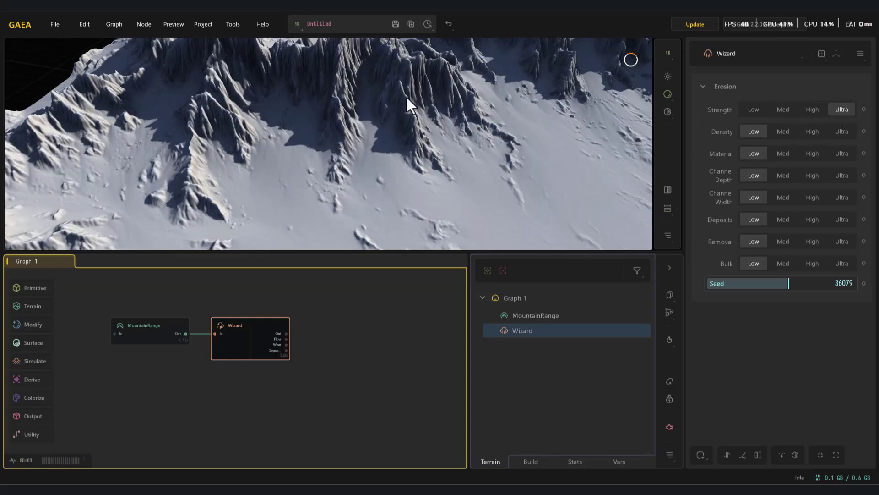
Set the Wizard's Strength to Med, Density to High and Material to Ultra
left_click(783, 110)
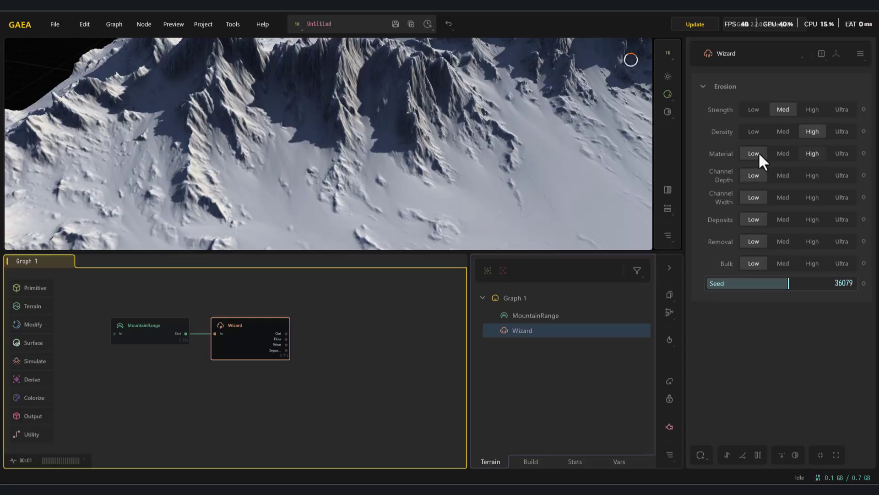
left_click(812, 154)
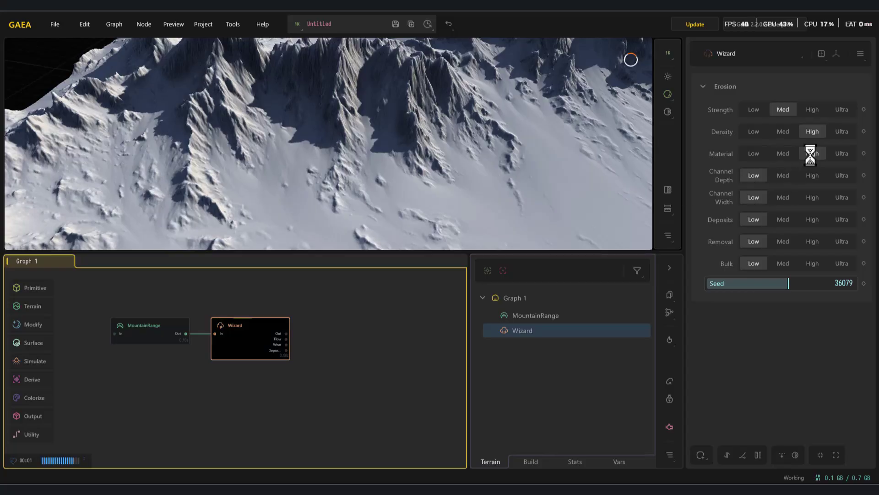
left_click(843, 154)
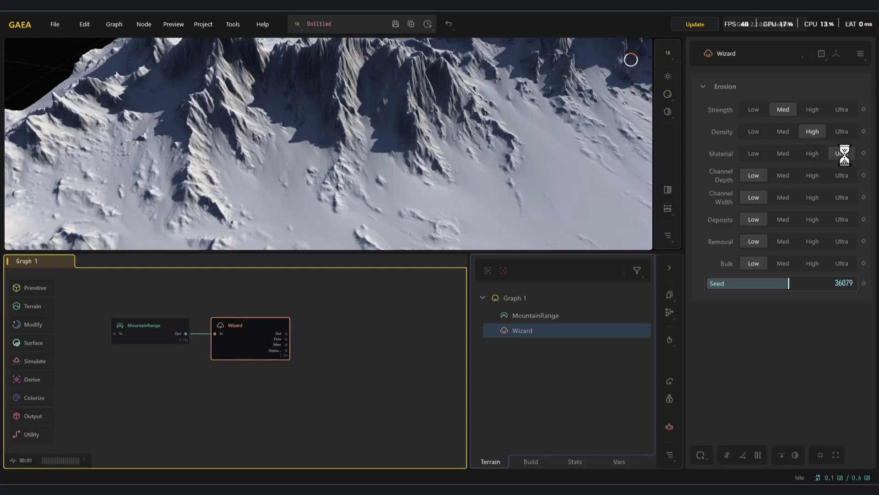
Raise the Wizard's Channel Depth to Med and then High, comparing the result with the MountainRange input
left_click(784, 175)
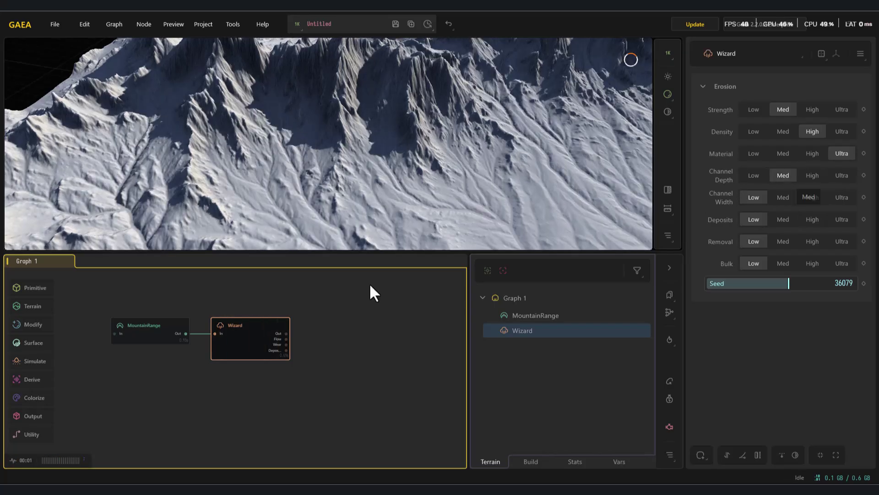
left_click(163, 331)
left_click(226, 337)
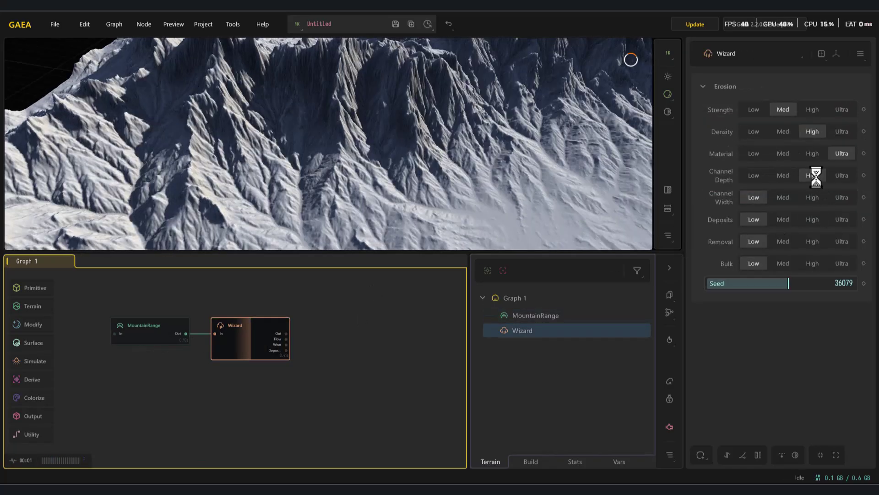
scroll(380, 181, "down", 5)
left_click(129, 326)
left_click(268, 323)
scroll(333, 206, "up", 5)
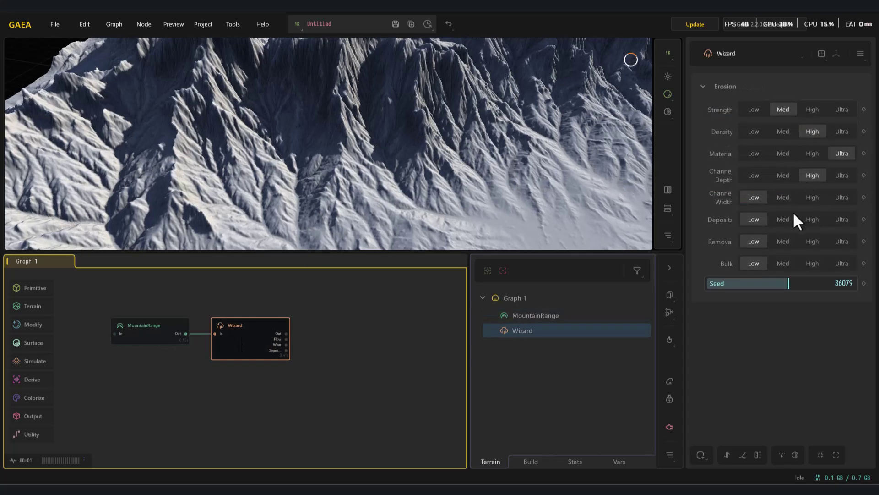
Set the Wizard's Channel Width to High and inspect the wider channels across the terrain
left_click(785, 196)
left_click(817, 199)
scroll(291, 179, "down", 5)
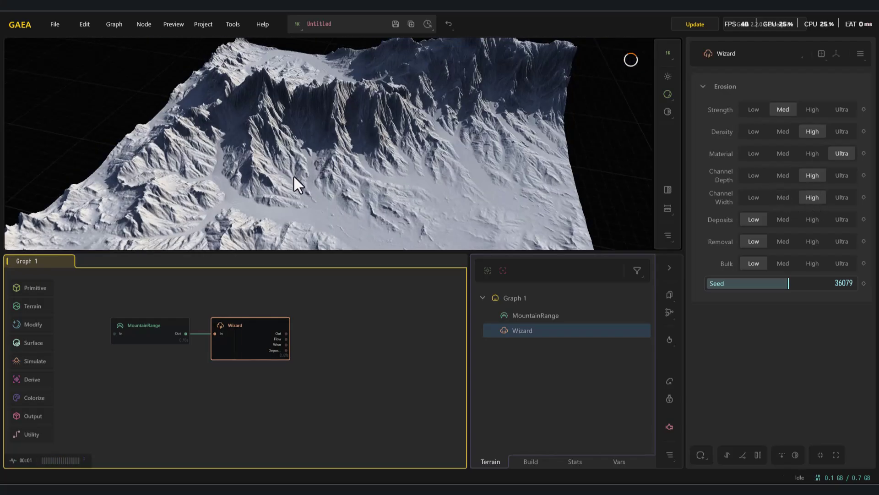
Compare the Wizard result with the MountainRange input and set the Wizard's Deposits to High
left_click(179, 324)
left_click(257, 333)
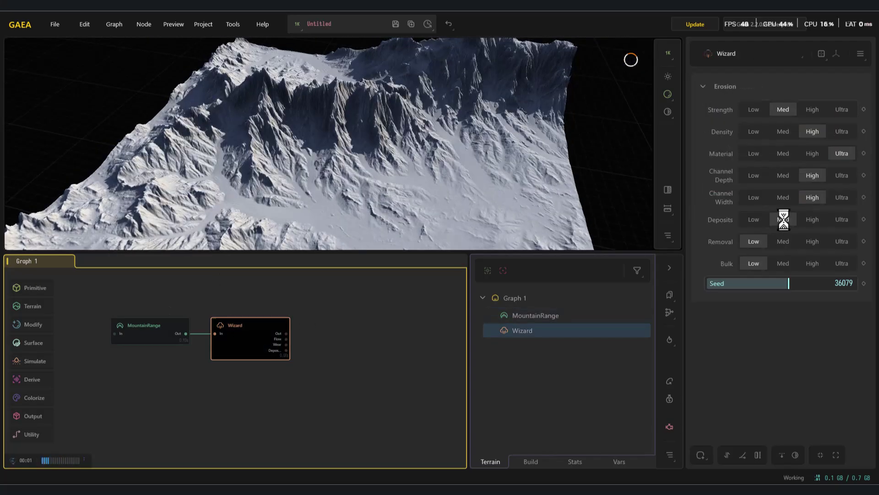
left_click(812, 219)
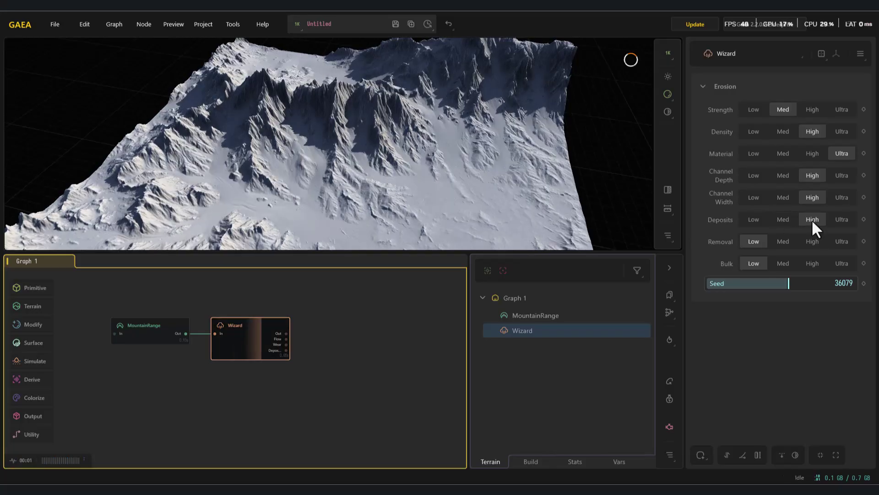
Try the Wizard's Removal at Med, High and Ultra, and settle on Med
left_click(783, 241)
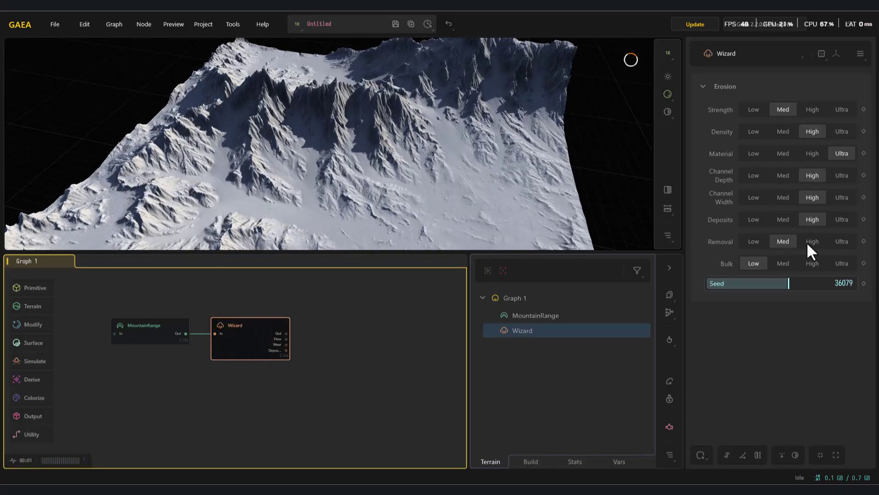
left_click(805, 241)
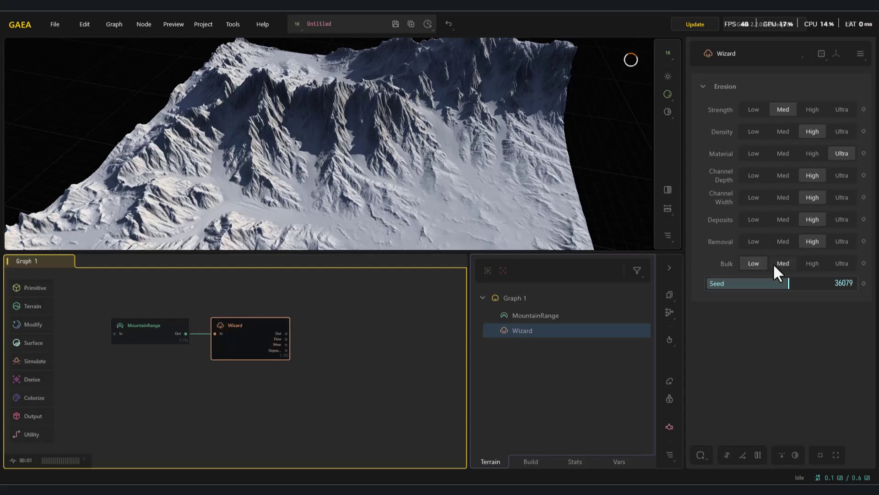
left_click(843, 242)
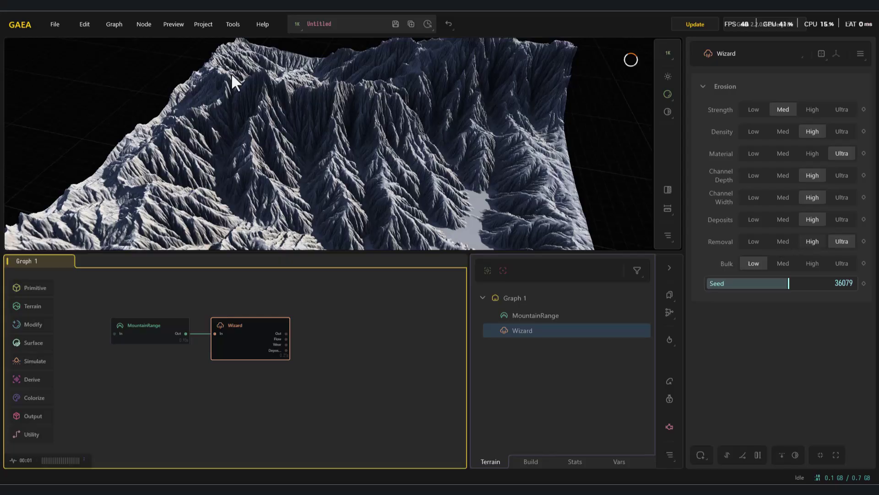
left_click(786, 242)
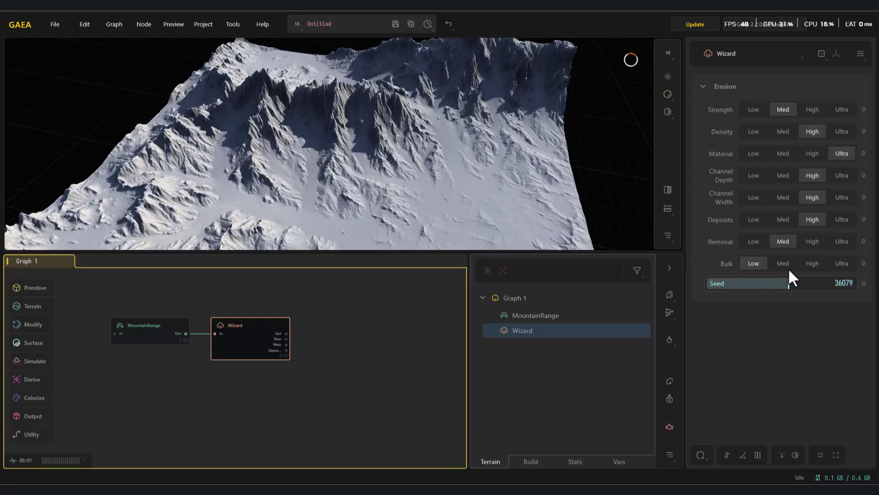
Try the Wizard's Bulk at High and Ultra, comparing against the MountainRange input, and return it to Med
left_click(786, 264)
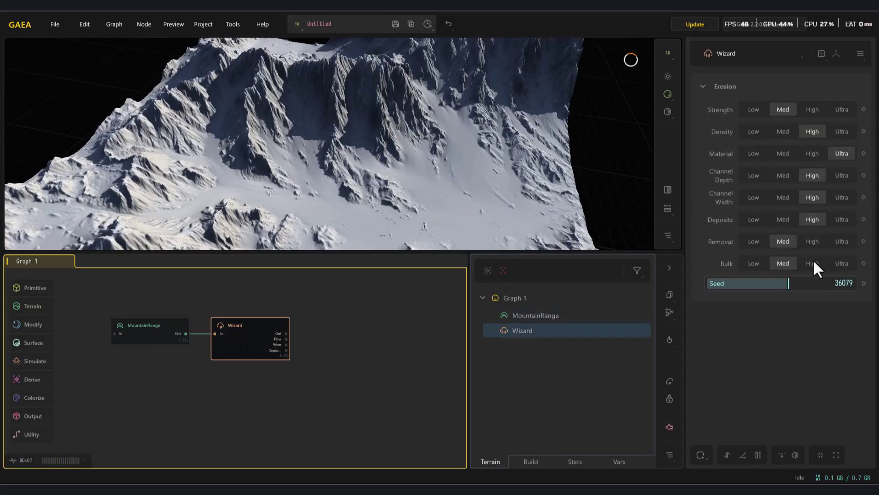
left_click(813, 264)
scroll(350, 178, "down", 5)
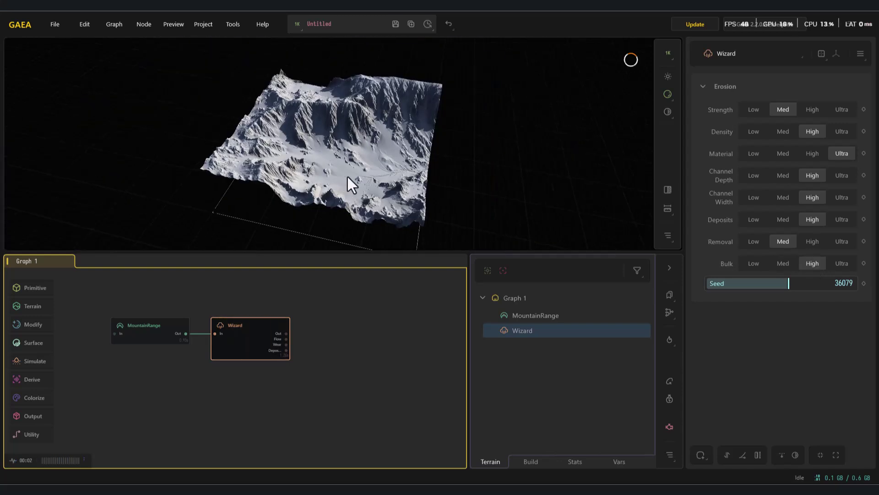
left_click(155, 330)
left_click(248, 320)
left_click(842, 264)
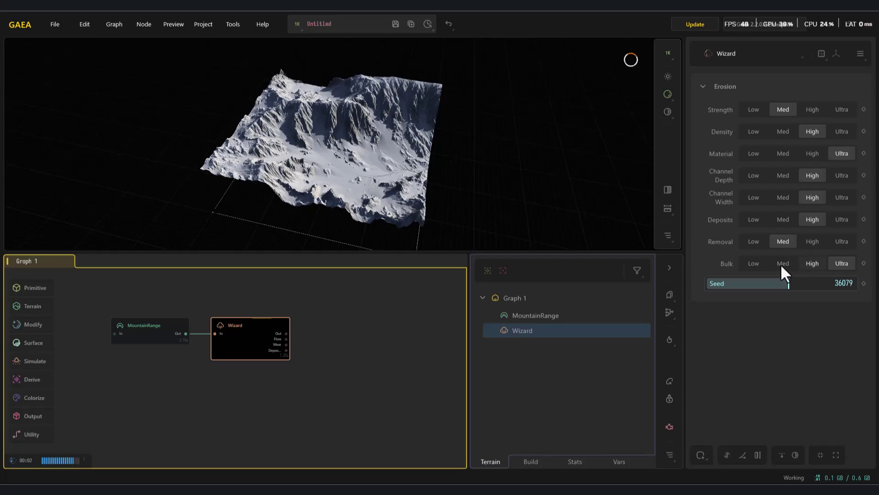
left_click(781, 262)
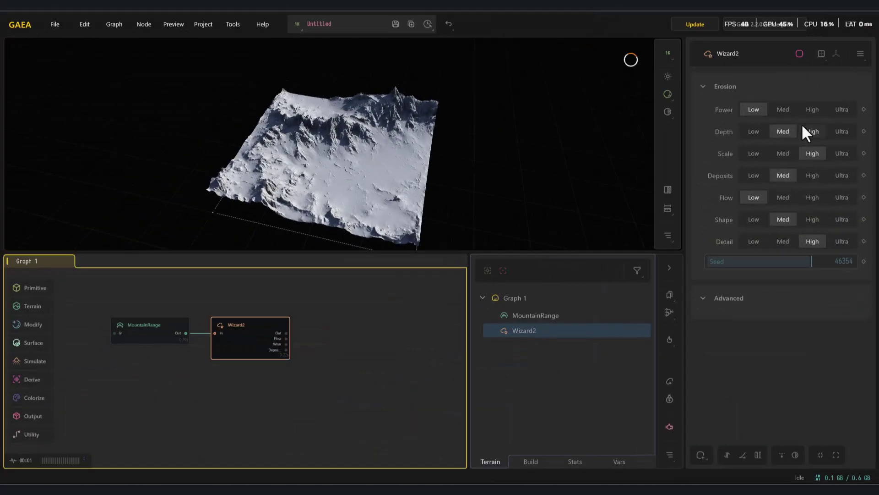
Set Wizard2's Depth, Scale, Deposits, Shape and Detail to Low and inspect the lightly eroded mountain
left_click(754, 131)
left_click(754, 154)
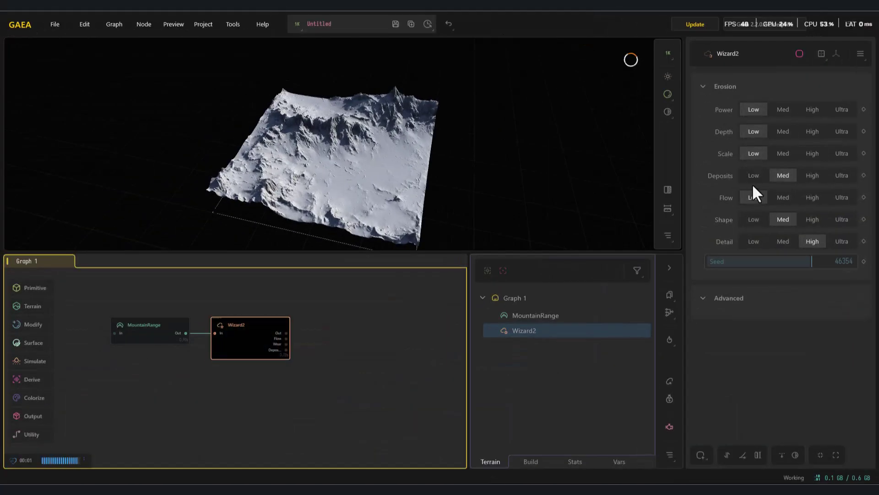
left_click(754, 175)
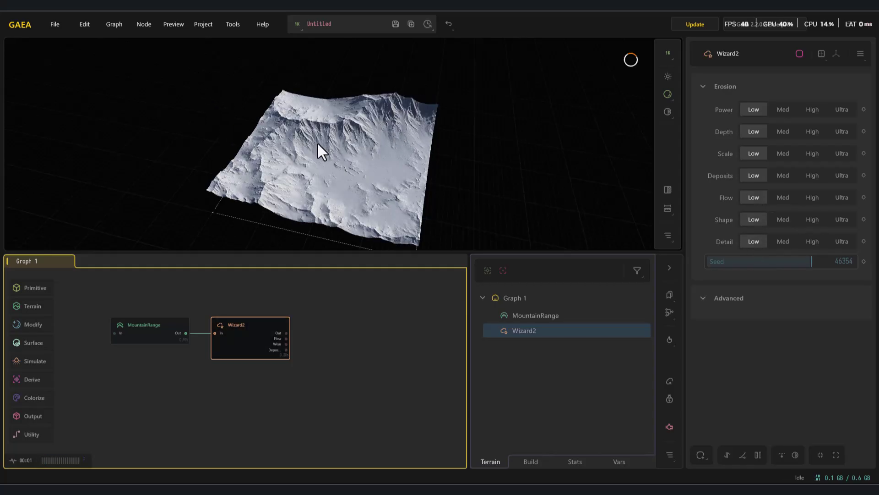
scroll(191, 78, "up", 5)
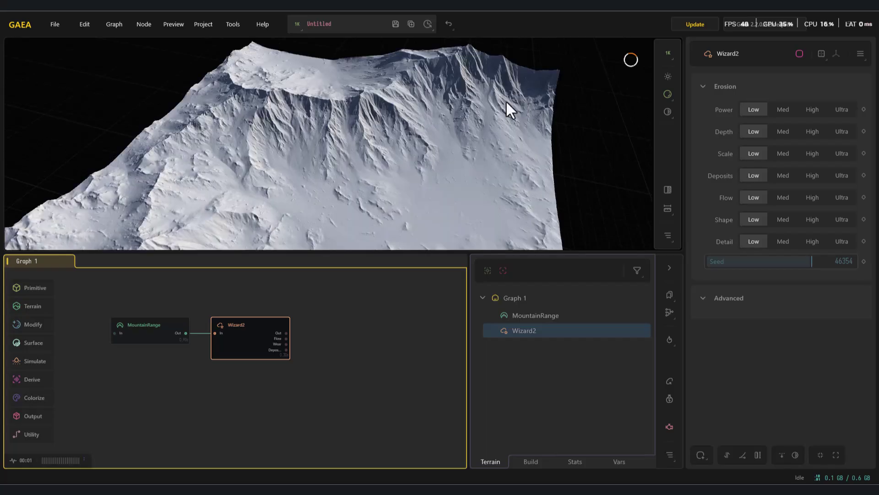
Try Wizard2's Power at Med and High, return it to Low, and raise Depth to High
left_click(784, 109)
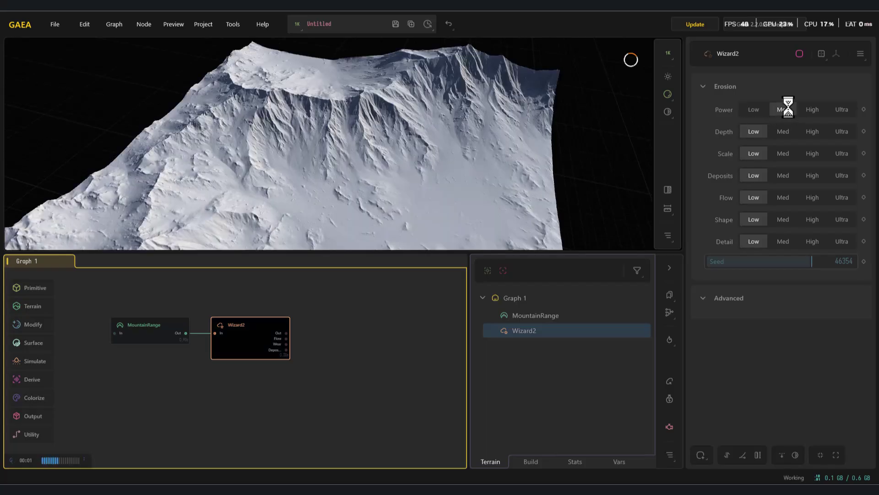
left_click(815, 109)
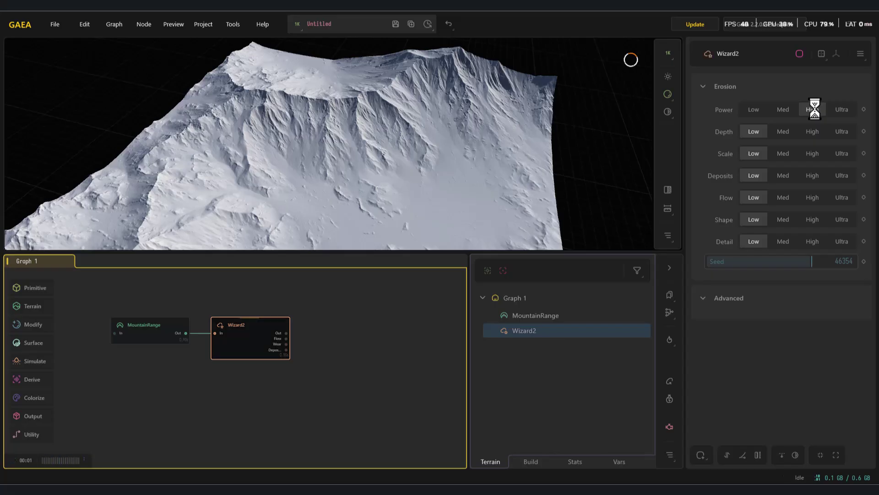
left_click(786, 133)
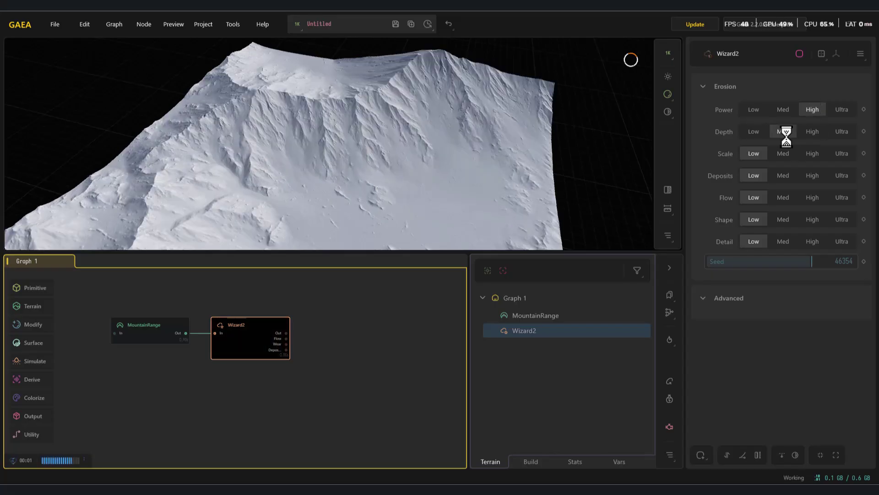
left_click(762, 108)
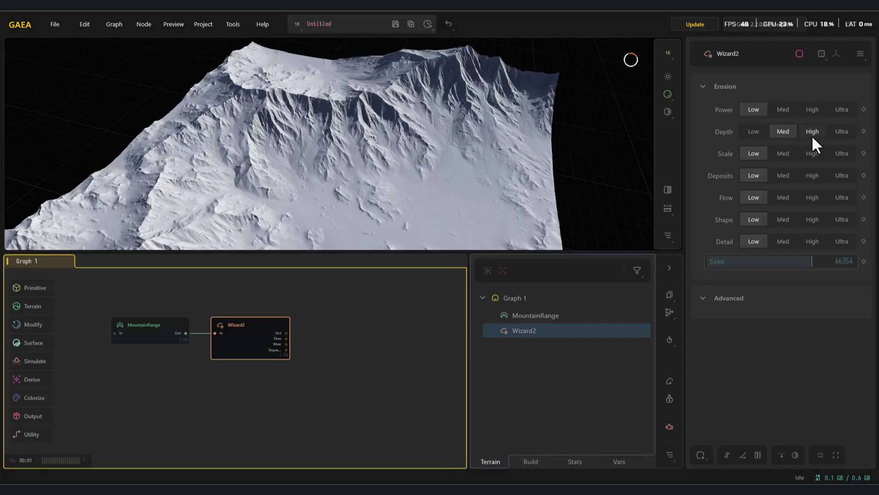
left_click(812, 133)
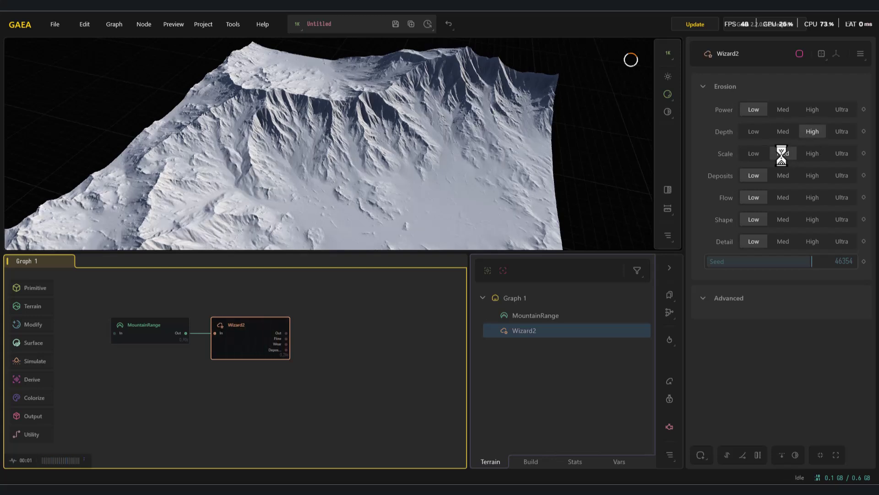
Raise Wizard2's Scale, Deposits and Flow to High
left_click(815, 154)
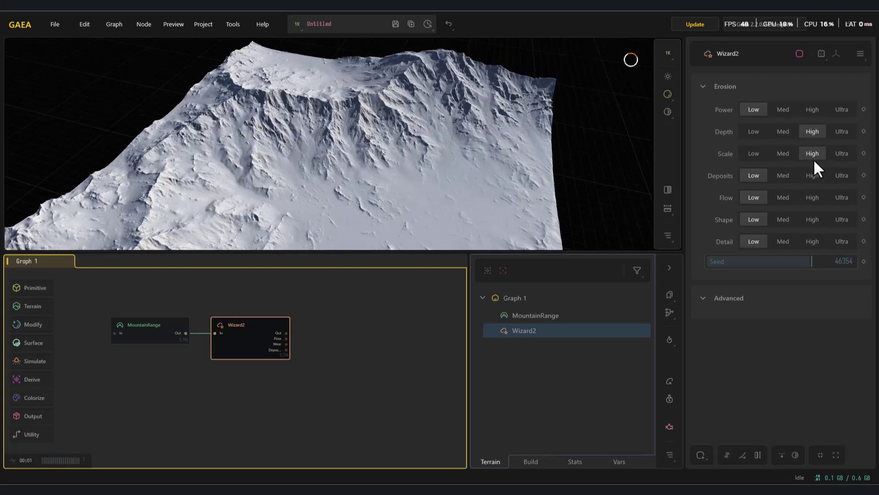
left_click(783, 175)
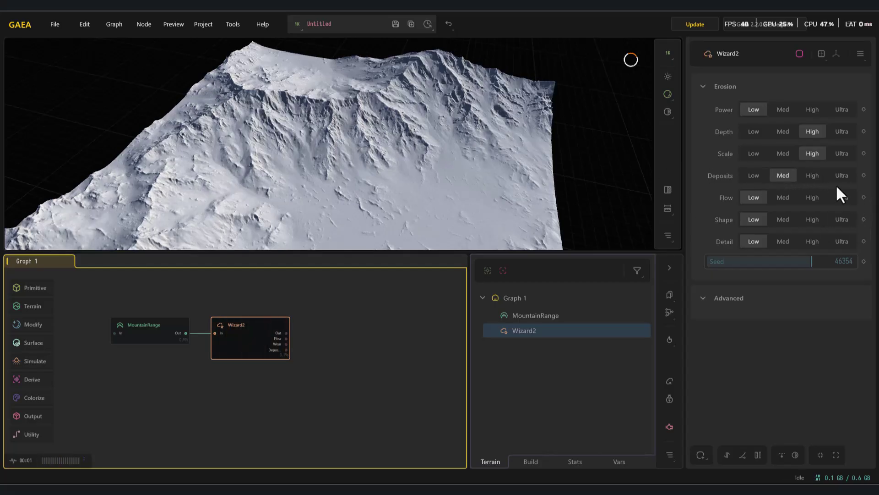
left_click(811, 175)
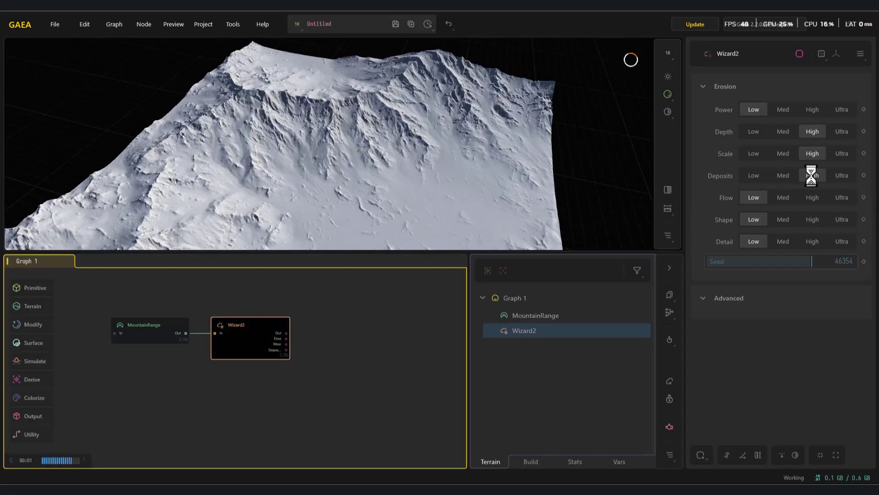
left_click(784, 198)
left_click(810, 197)
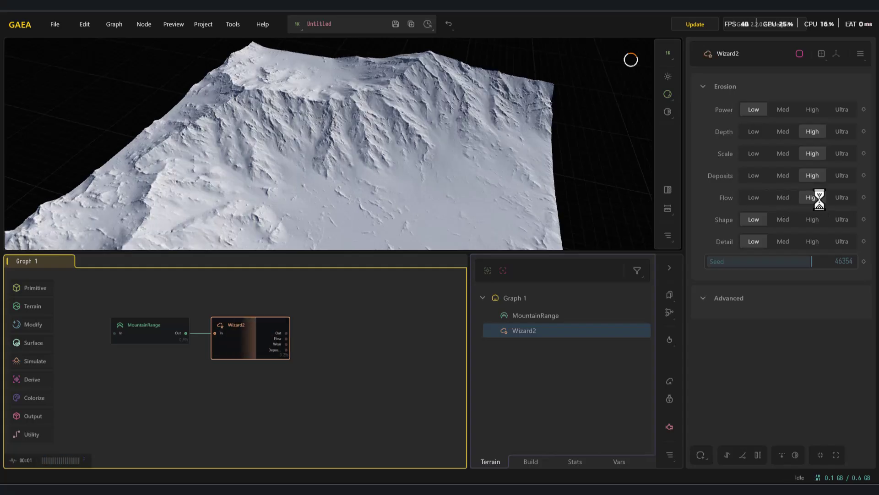
Raise Wizard2's Detail through Med and High to Ultra, switching Shape between Med and High and ending on High
left_click(785, 220)
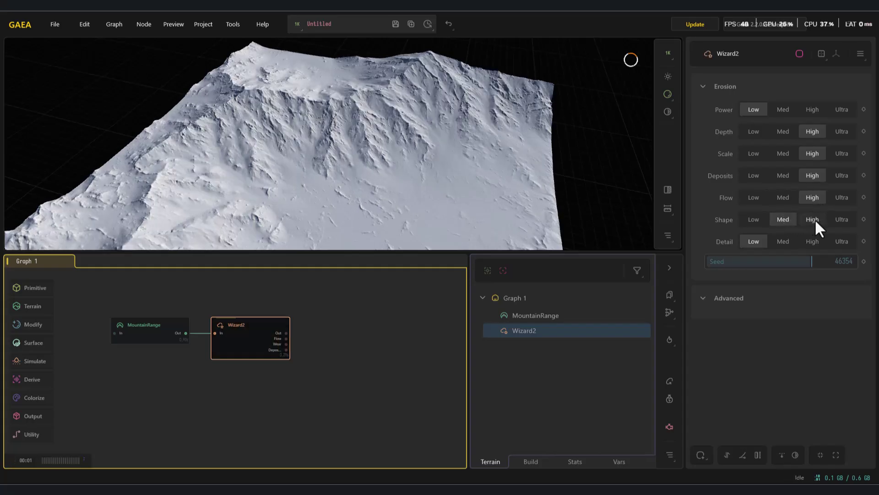
left_click(784, 242)
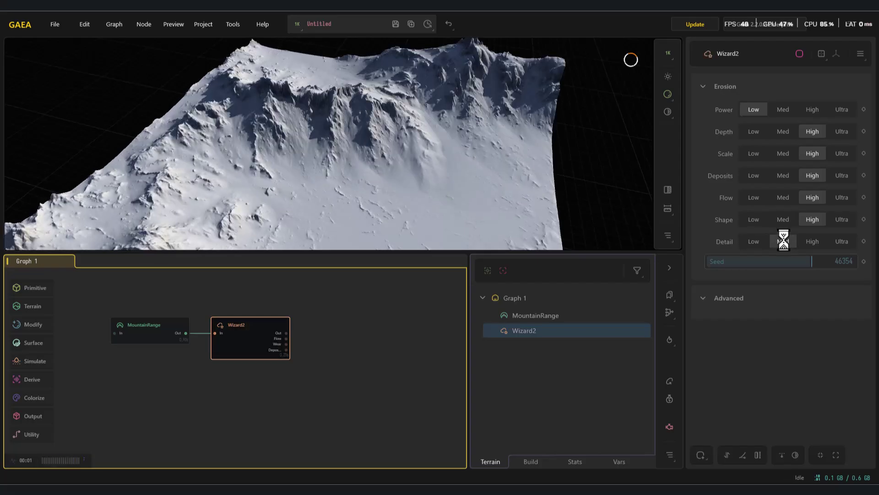
left_click(785, 220)
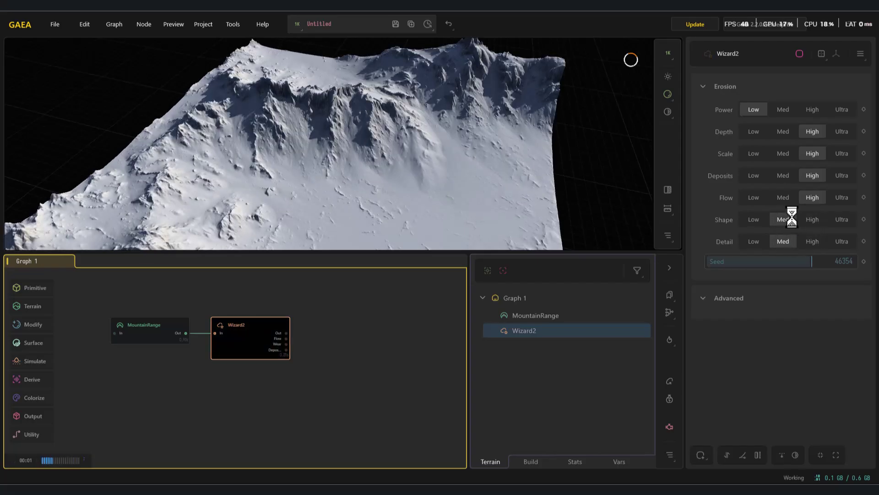
left_click(814, 239)
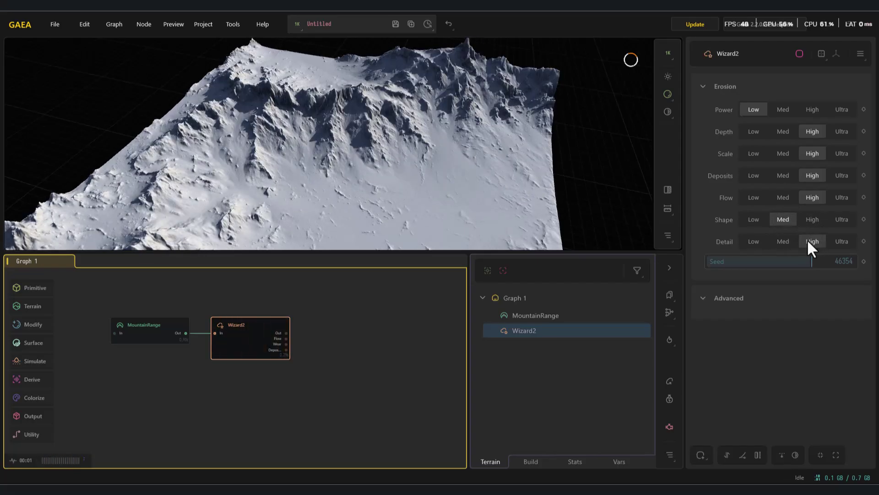
left_click(845, 242)
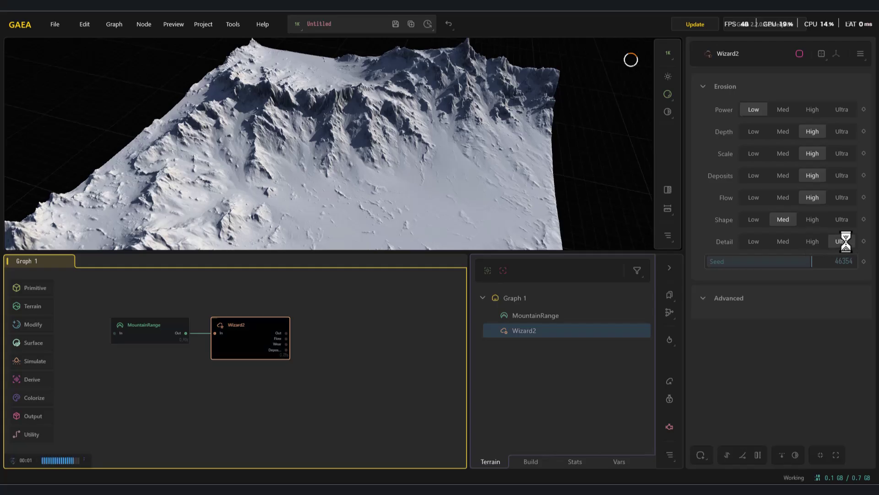
left_click(810, 219)
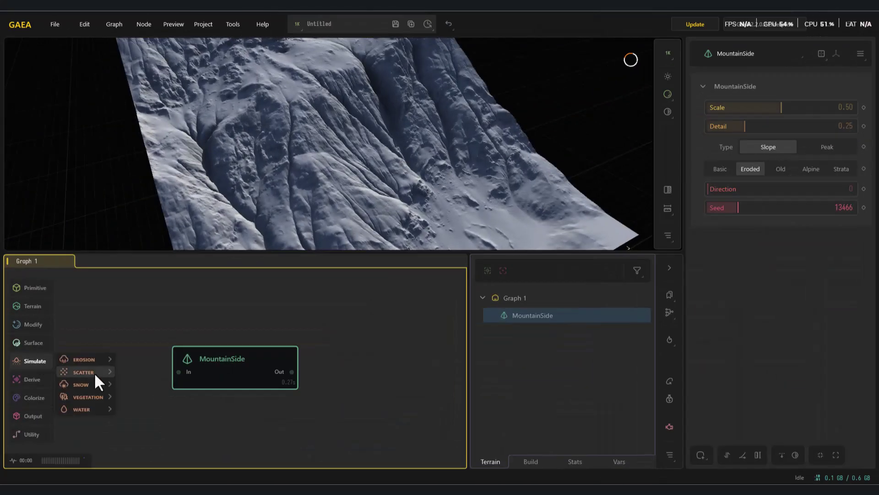
Add a Debris node from the Scatter group to the MountainSide terrain and compare the two nodes' results up close
mouse_move(94, 371)
left_click(136, 376)
left_click_drag(434, 208, 374, 200)
scroll(374, 201, "up", 3)
middle_click_drag(450, 197, 431, 154)
left_click(227, 356)
left_click(413, 355)
Set the Debris node's Debris Amount to 146069 and inspect the scattered rocks across the mountainside
left_click(729, 108)
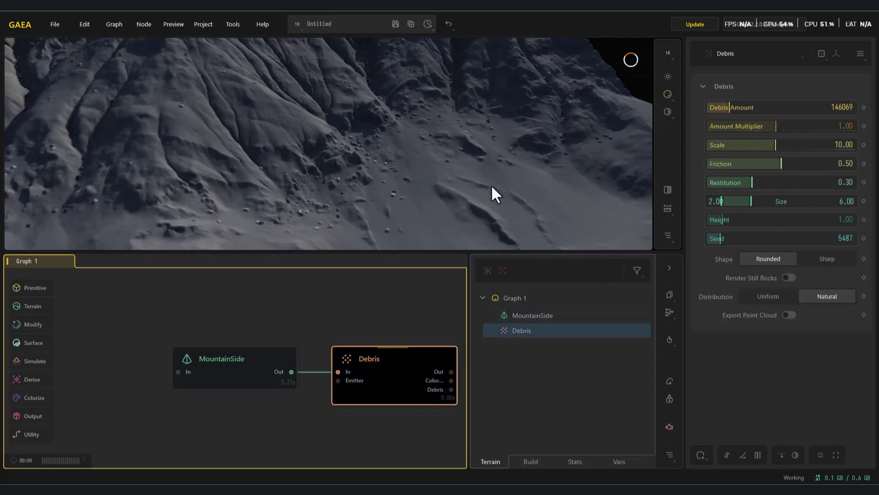
scroll(408, 153, "down", 3)
middle_click_drag(408, 153, 403, 199)
scroll(419, 165, "down", 2)
scroll(325, 82, "up", 3)
scroll(400, 144, "down", 4)
scroll(403, 199, "up", 2)
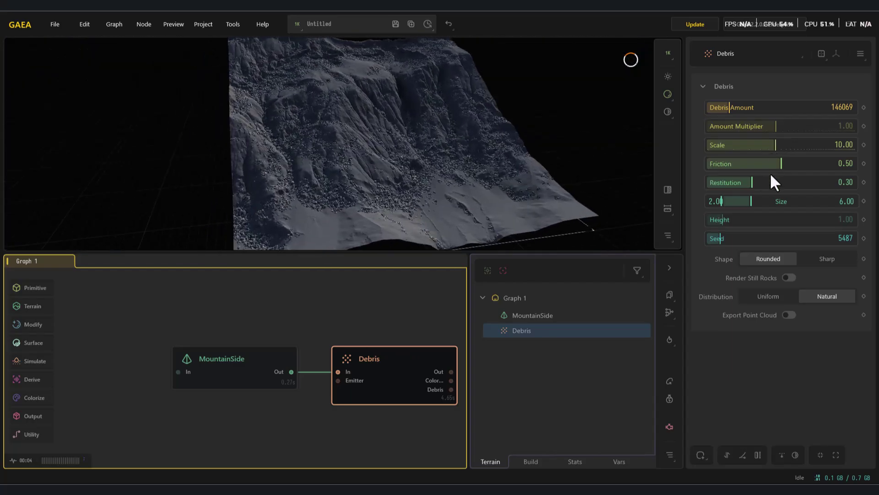
Set the Debris node's Friction to 0.27 and inspect how the rocks gather at the mountain's base
left_click_drag(770, 161, 746, 168)
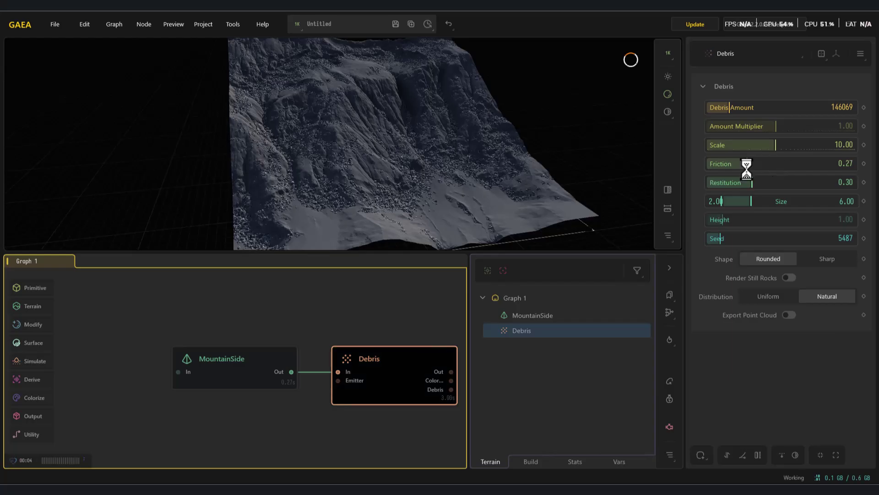
left_click_drag(418, 198, 485, 189)
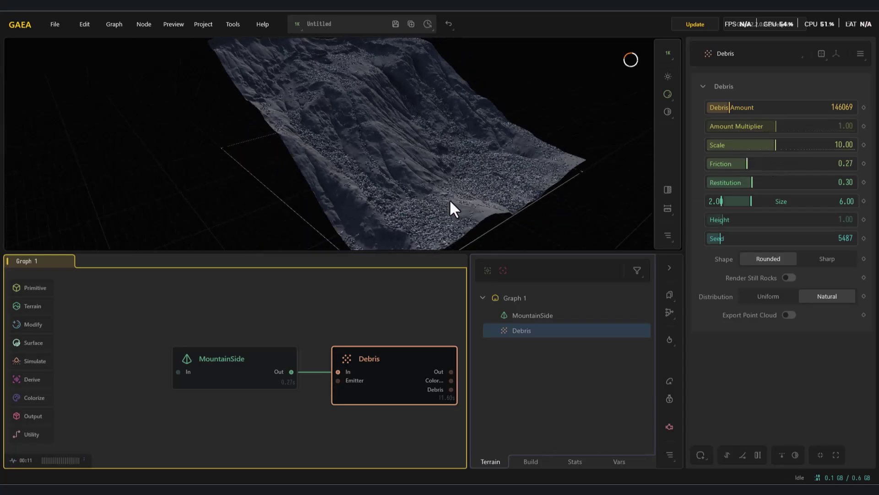
left_click_drag(478, 227, 407, 160)
Set the Debris node's Scale to 14.97 and inspect the debris at the foot of the slope
left_click_drag(774, 146, 784, 145)
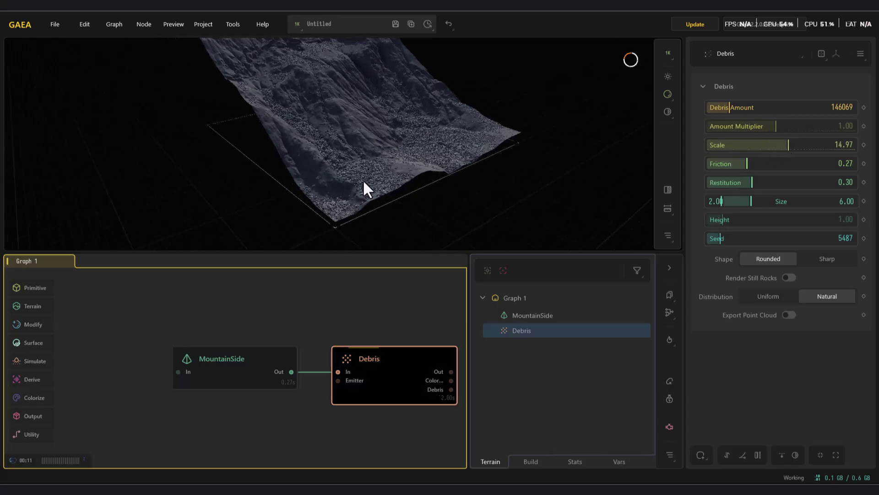
scroll(378, 186, "up", 5)
scroll(377, 185, "down", 4)
left_click_drag(377, 184, 227, 131)
Switch to the image viewer to compare the terrain's debris with the blockfield reference photo
key("alt+Tab")
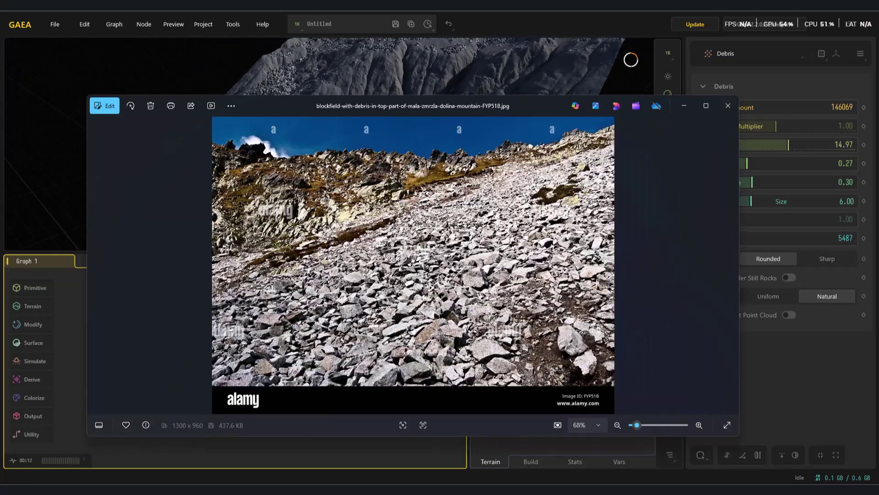
key("alt+Tab")
key("alt+Tab")
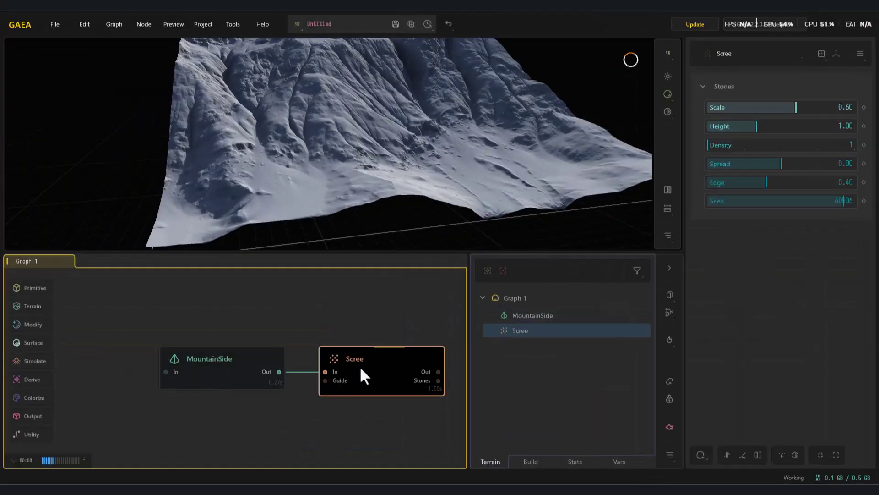
Set the Scree node's Height to 2.08 and Spread to 0.47, inspecting the stones at the foot of the slope
left_click_drag(424, 178, 374, 209)
scroll(375, 208, "up", 3)
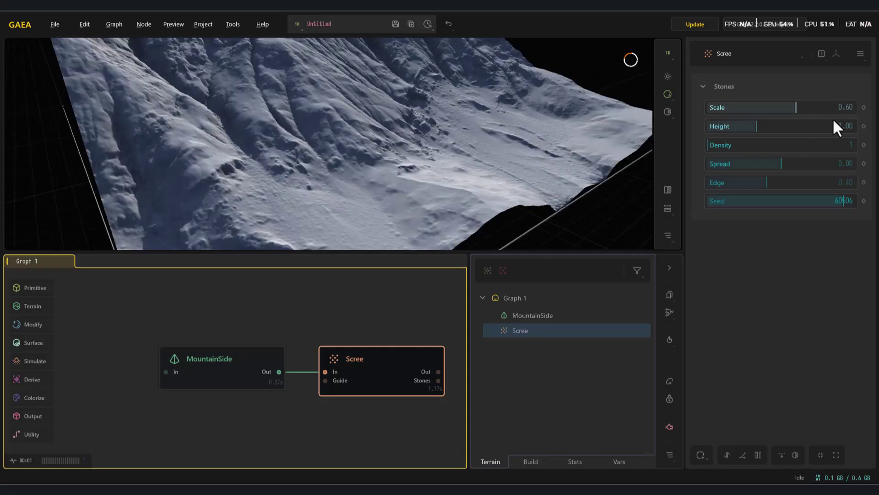
left_click_drag(754, 130, 810, 127)
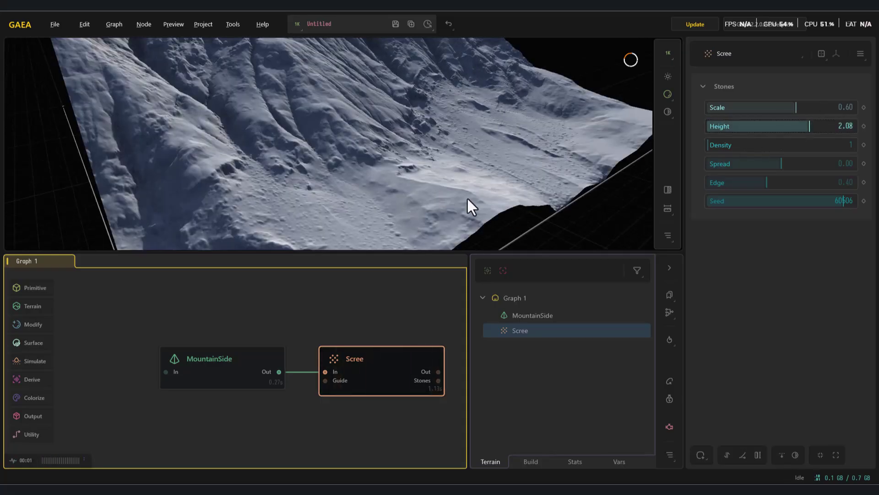
left_click_drag(781, 168, 815, 168)
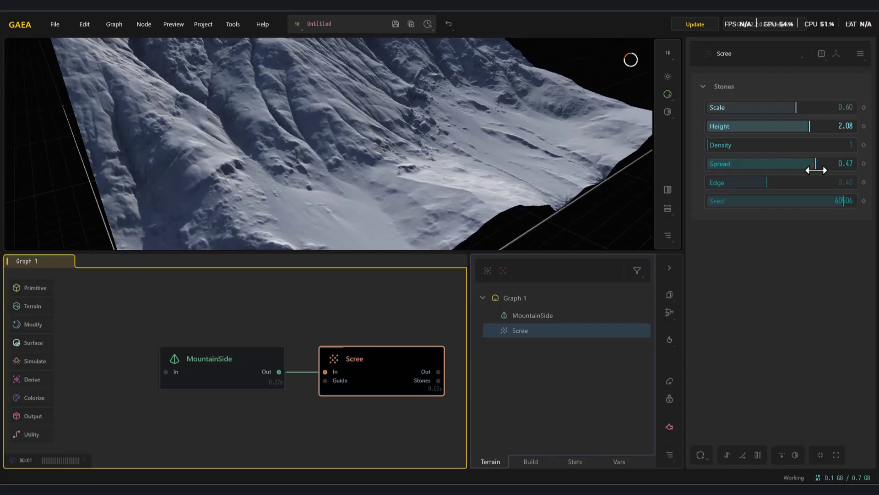
Set the Scree node's Edge to 0.89 and increase its Density
left_click(765, 184)
middle_click_drag(456, 140, 425, 154)
left_click_drag(782, 185, 831, 183)
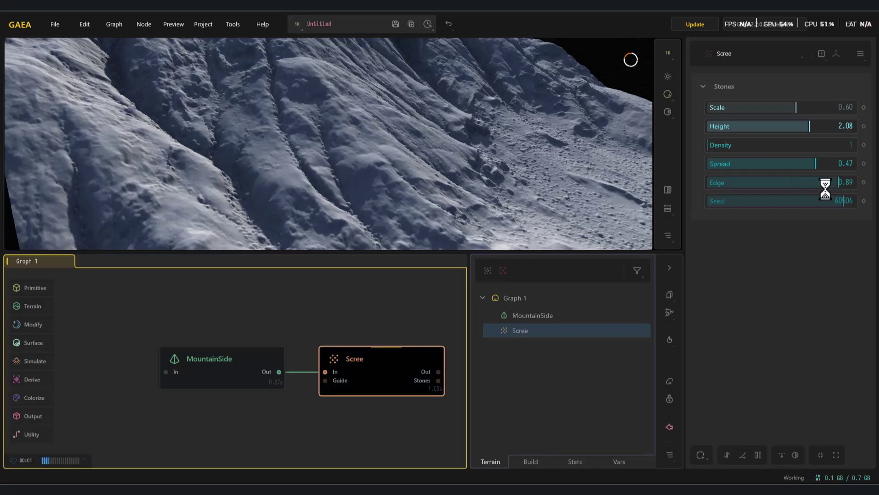
scroll(367, 169, "down", 3)
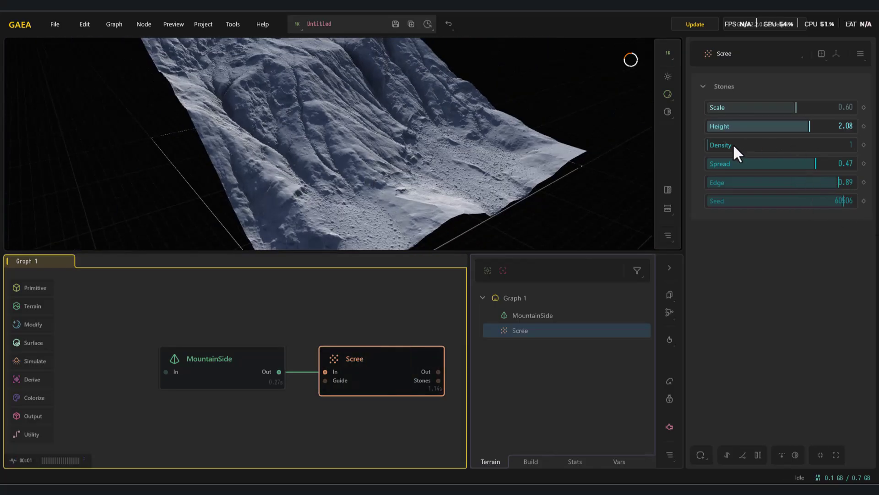
left_click_drag(724, 144, 745, 145)
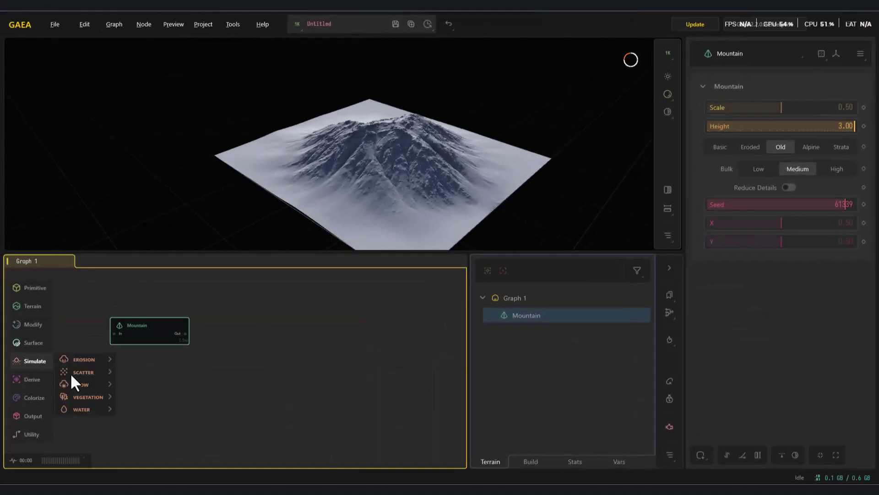
Add a Dusting node to the Mountain and inspect its snow mask up close
mouse_move(92, 384)
left_click(150, 385)
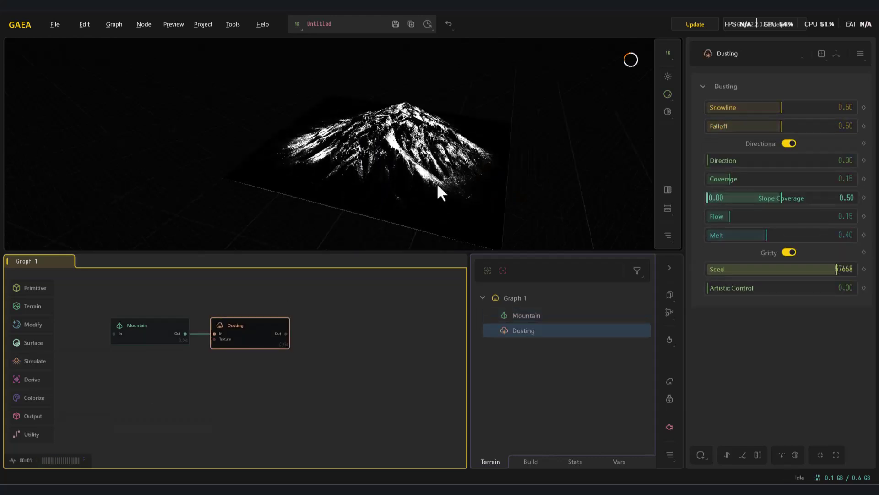
scroll(426, 167, "up", 5)
Set the Dusting node's Snowline to 0.43, Falloff to 0.51, Direction to 0.16, Coverage to 0.07, Flow to 0.56 and Melt to 0.43
left_click(763, 108)
left_click_drag(763, 109, 783, 125)
left_click_drag(727, 162, 718, 177)
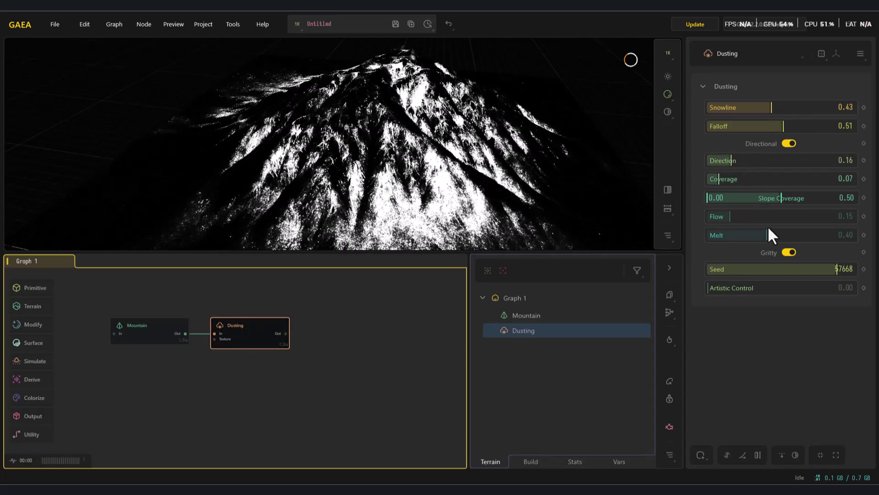
left_click_drag(752, 217, 771, 235)
Place the Dusting node below the Mountain and connect a new SuperColor node to the Mountain's output
left_click_drag(231, 326, 211, 410)
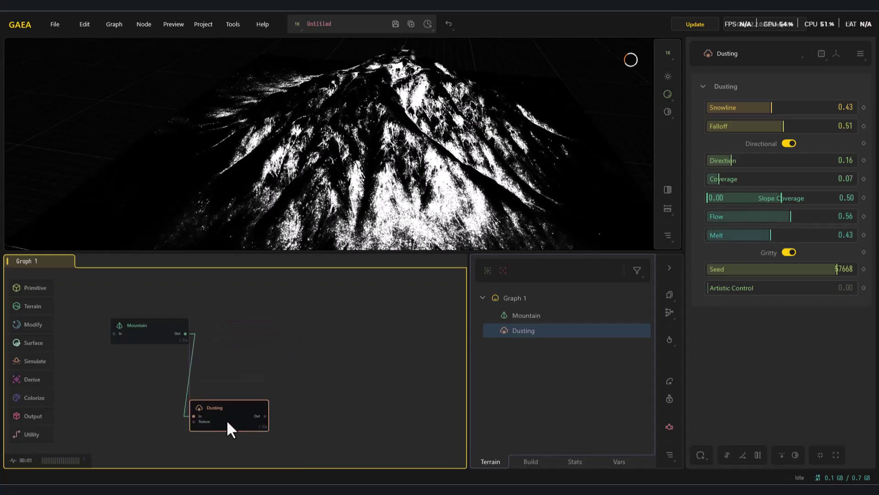
left_click(188, 334)
left_click_drag(300, 325, 294, 313)
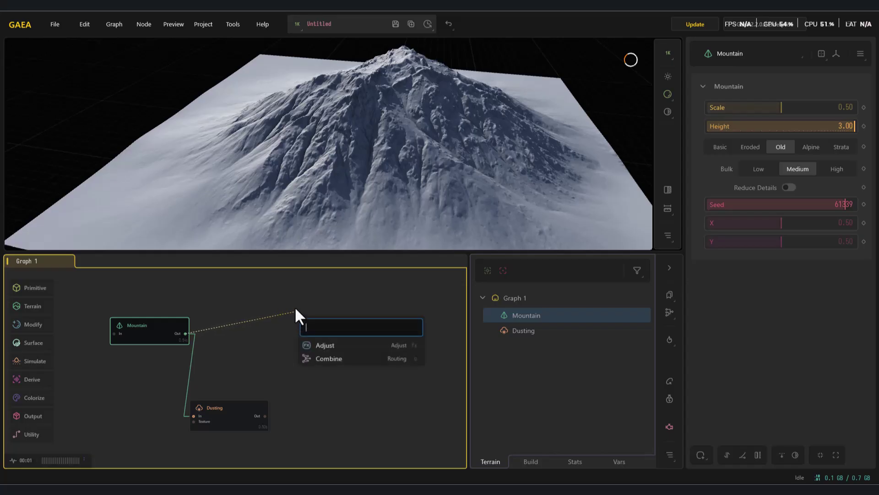
type("colo")
left_click(329, 362)
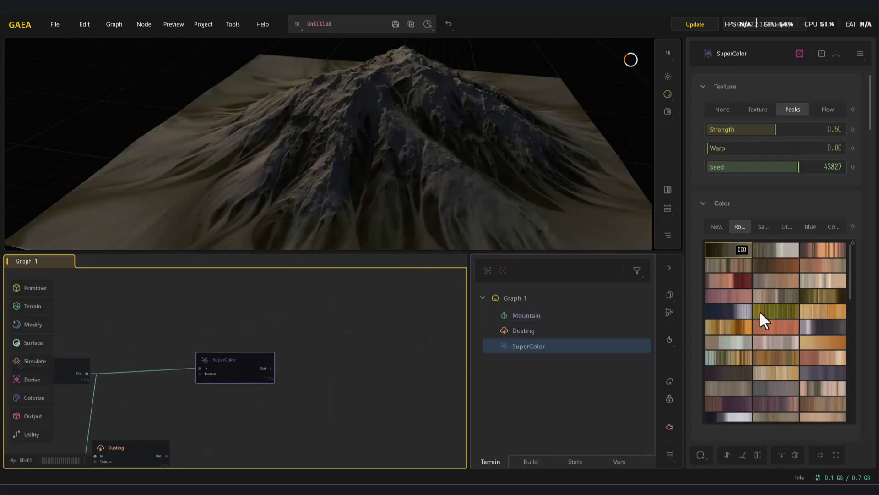
left_click_drag(260, 365, 235, 367)
Connect a second SuperColor node to the Dusting output, with texture None and rock palette 001
middle_click_drag(234, 394, 276, 347)
left_click_drag(188, 407, 296, 399)
type("colo")
left_click(332, 312)
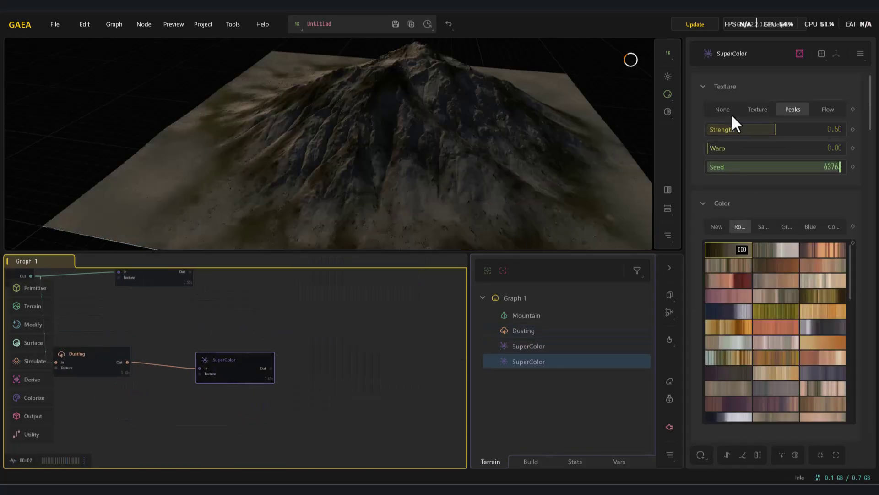
left_click(728, 109)
left_click(781, 249)
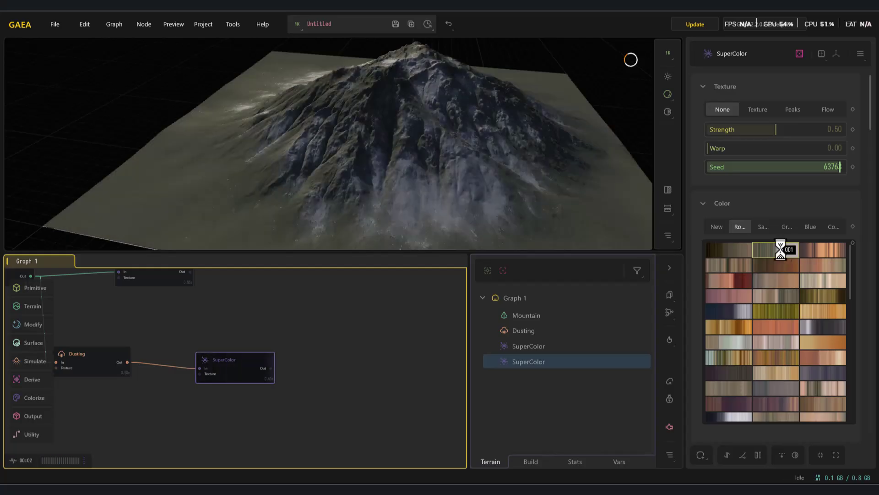
Give the Mountain's SuperColor rock palette 004 and blend both SuperColor nodes in a Combine node at ratio 0.91
left_click(84, 364)
left_click(237, 370)
left_click_drag(157, 283, 242, 289)
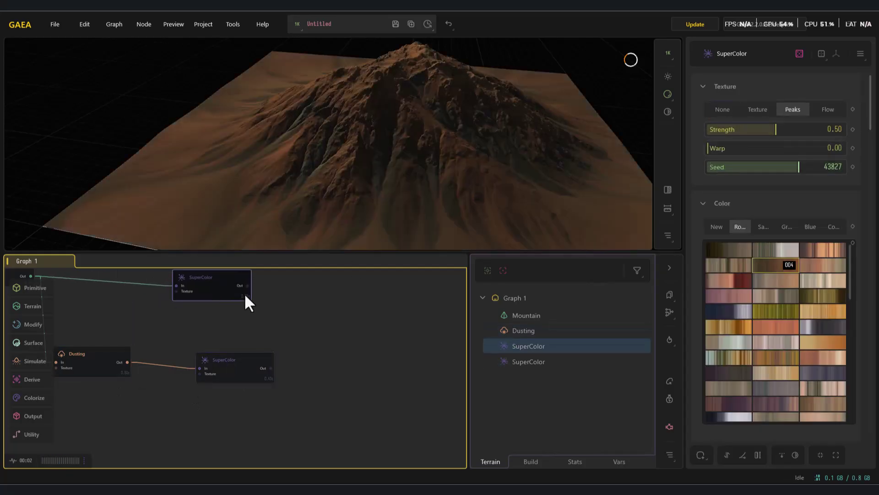
mouse_move(274, 372)
left_mouse_down()
mouse_move(245, 288)
mouse_move(272, 371)
left_mouse_up()
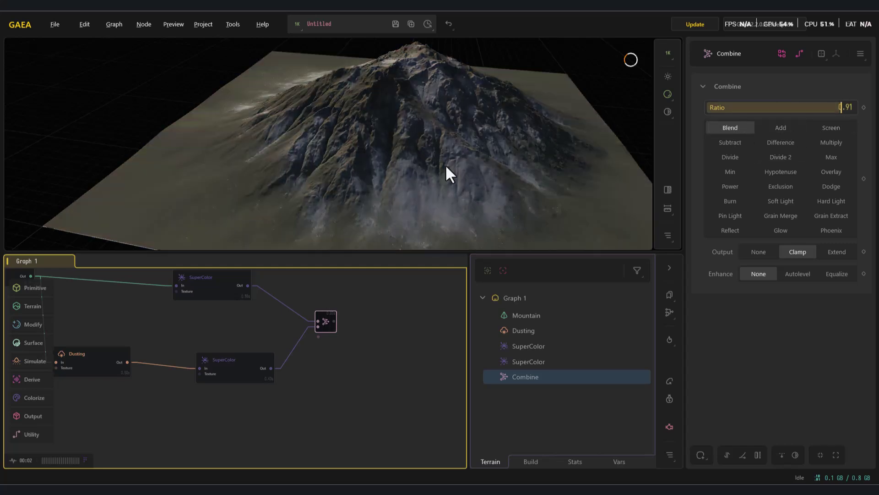
Compare each SuperColor result with the combined coloring from another angle
left_click_drag(422, 165, 215, 290)
left_click(216, 293)
left_click(229, 378)
left_click(326, 323)
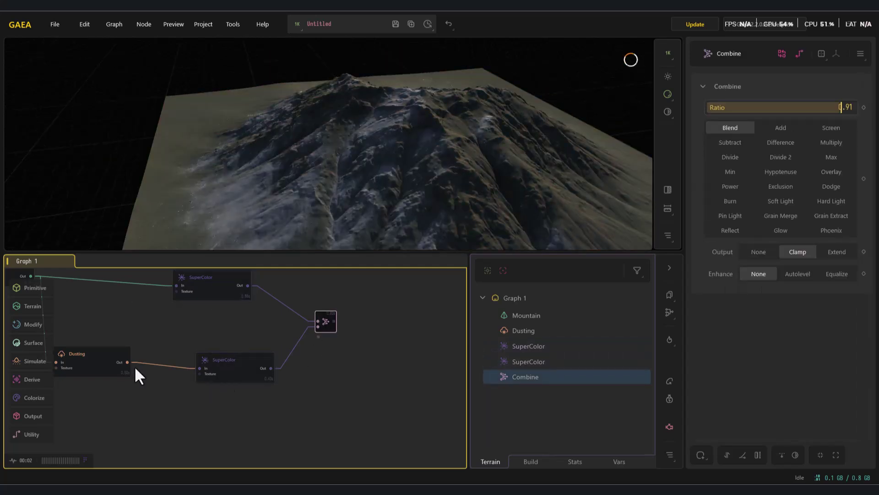
Set the Dusting node's Direction to 0.00 and pin the preview to the Combine node while Dusting is selected
left_click(109, 368)
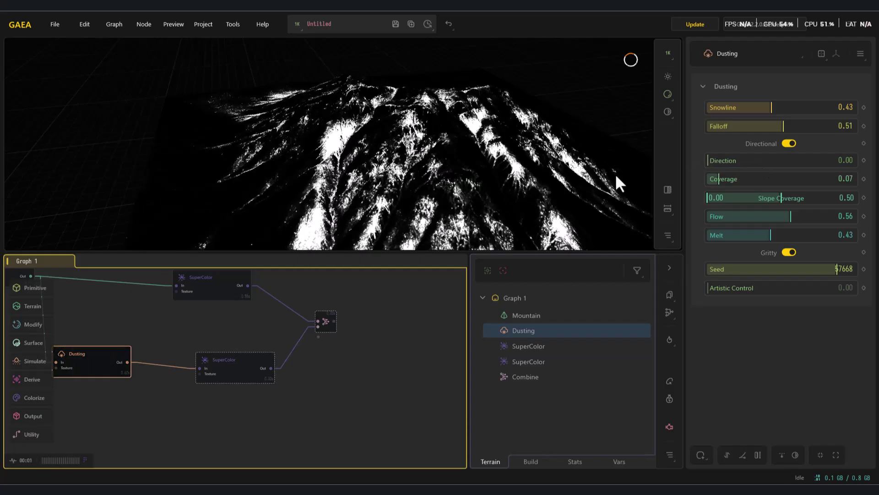
left_click(325, 322)
key("f")
left_click(109, 367)
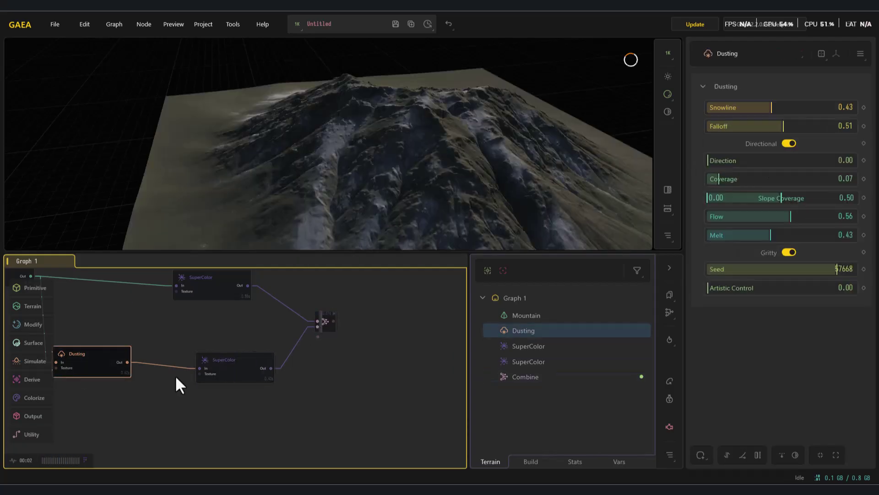
Raise the Dusting node's Coverage beyond 0.44 and inspect the snow across the whole mountain
left_click_drag(742, 182, 773, 181)
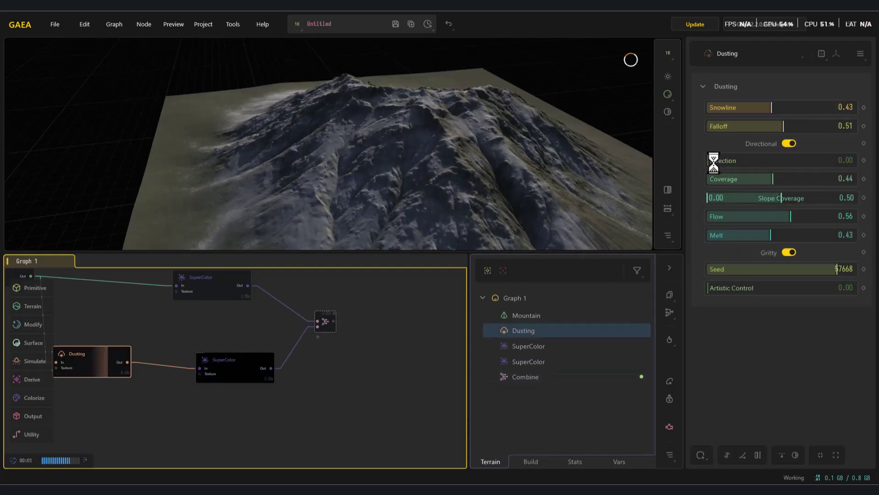
mouse_move(712, 163)
left_mouse_down()
mouse_move(734, 162)
mouse_move(713, 163)
left_mouse_up()
left_click_drag(781, 181, 832, 180)
scroll(364, 155, "down", 3)
left_click_drag(365, 155, 480, 161)
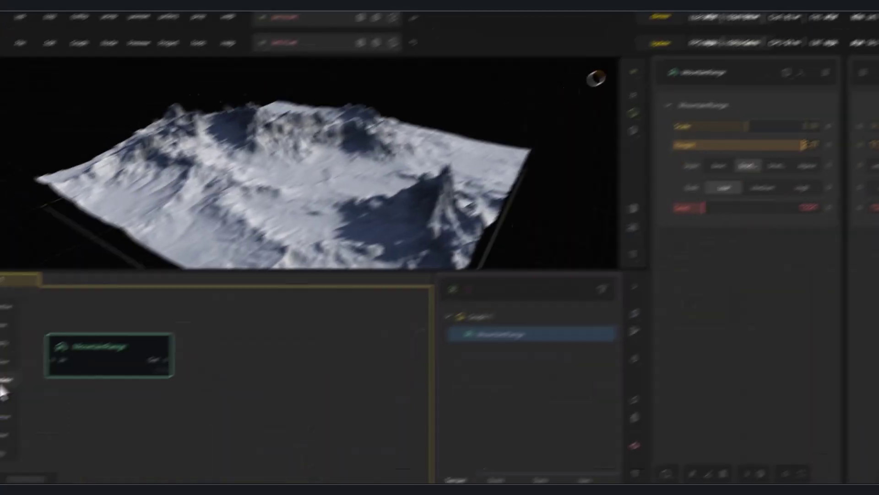
Add a Snow node to the MountainRange terrain
left_click(32, 362)
mouse_move(92, 386)
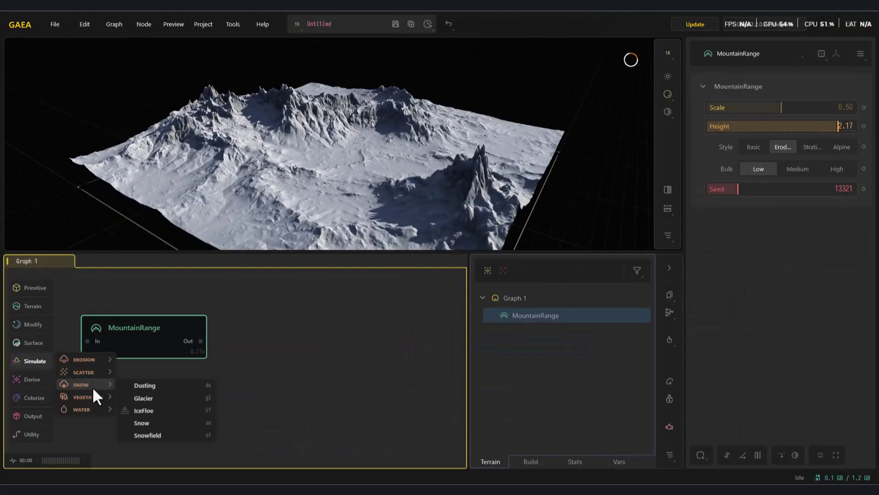
left_click(155, 422)
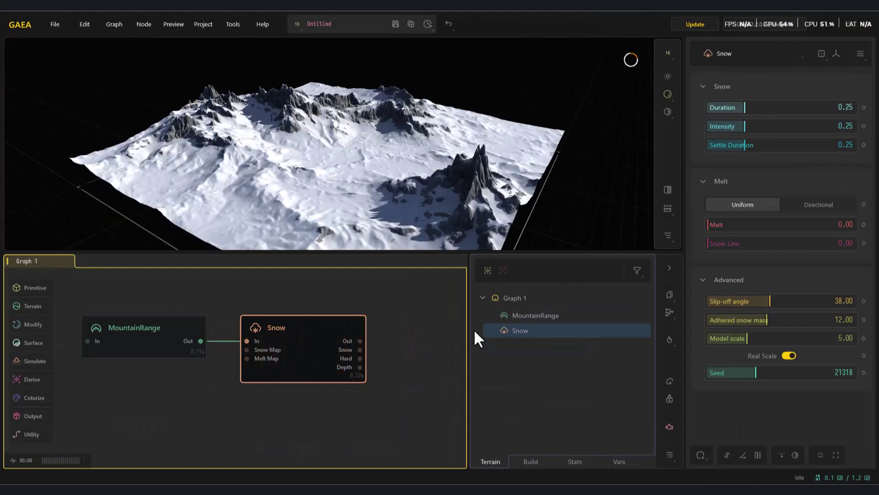
Set the Snow node's Duration to 0.24, Intensity to 0.26, Settle Duration to 0.23, and both Melt and Snow Line to 0.11
left_click_drag(759, 112, 752, 153)
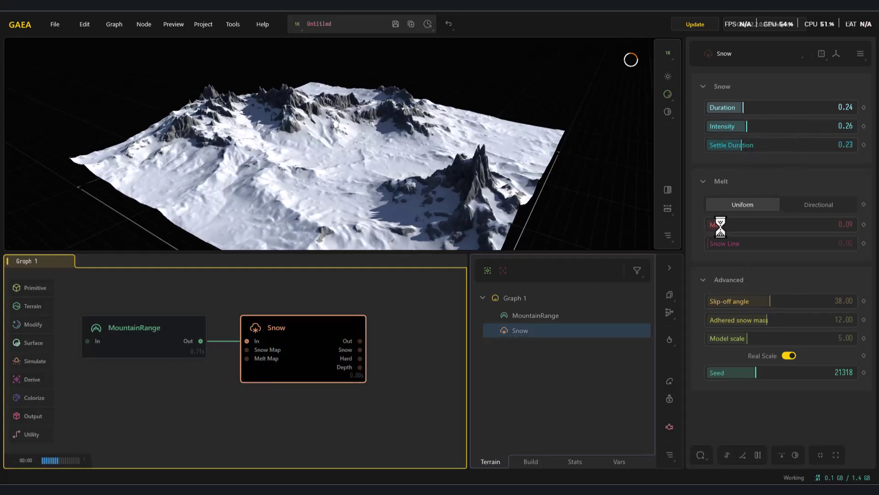
mouse_move(721, 226)
left_mouse_down()
mouse_move(745, 224)
mouse_move(729, 225)
mouse_move(743, 245)
mouse_move(760, 245)
mouse_move(724, 248)
mouse_move(723, 223)
left_mouse_up()
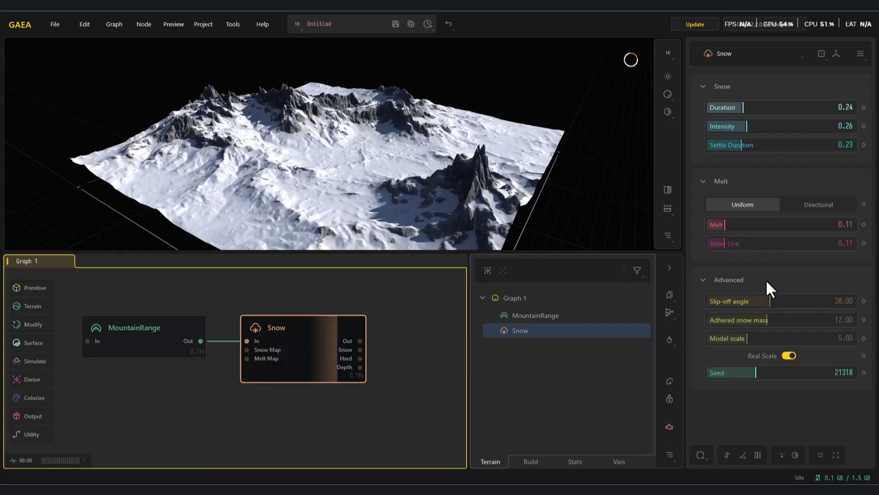
left_click_drag(798, 300, 721, 338)
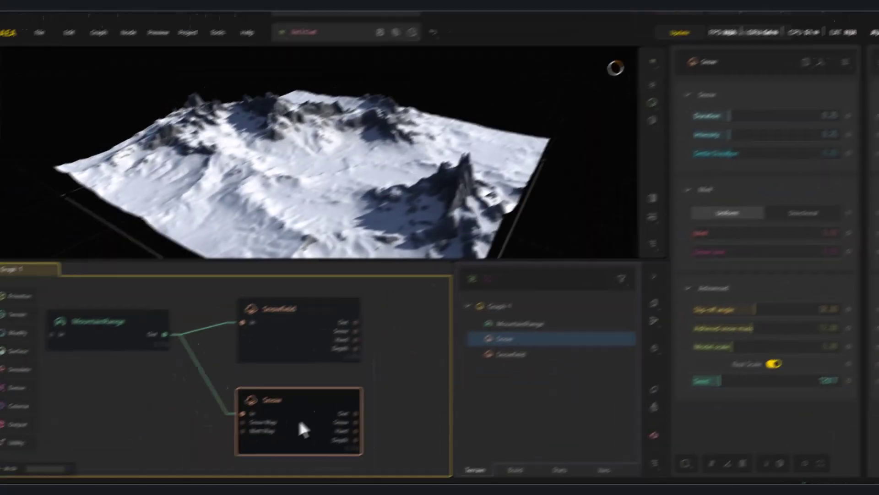
Set the Snowfield node's Cascades to 20, Duration to 0.12 and Intensity to 0.53
left_click(303, 328)
left_click(314, 344)
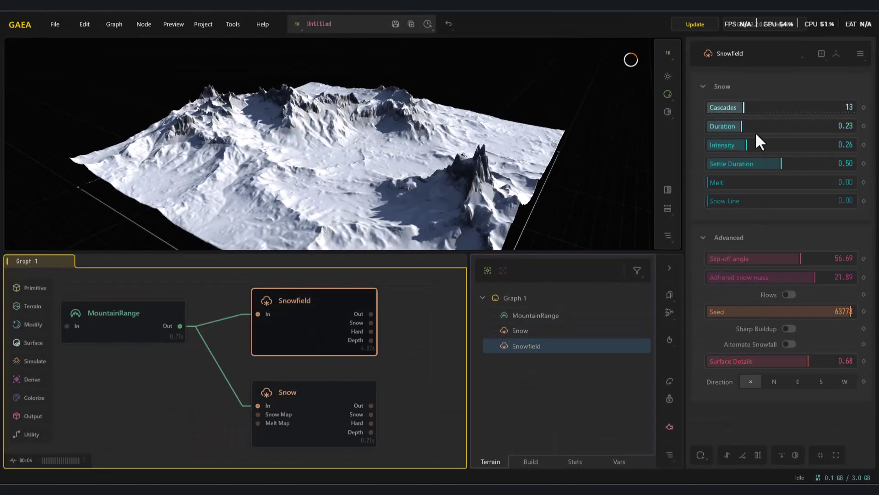
left_click(764, 107)
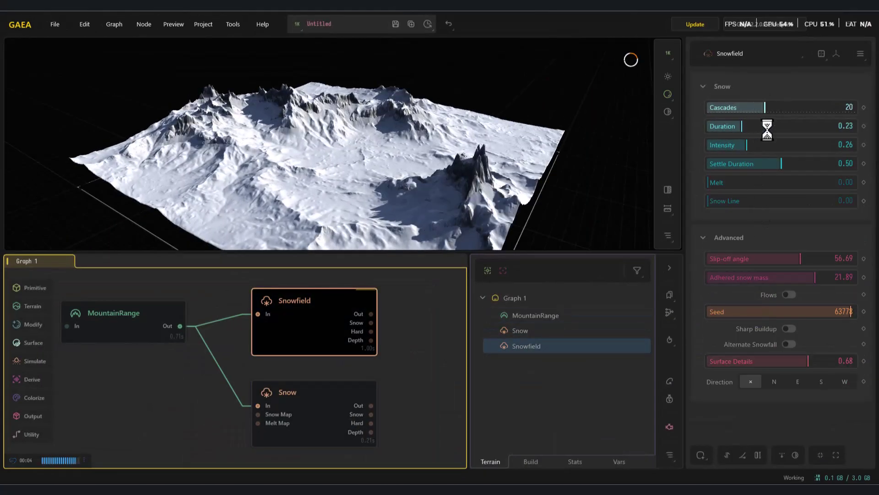
left_click(746, 126)
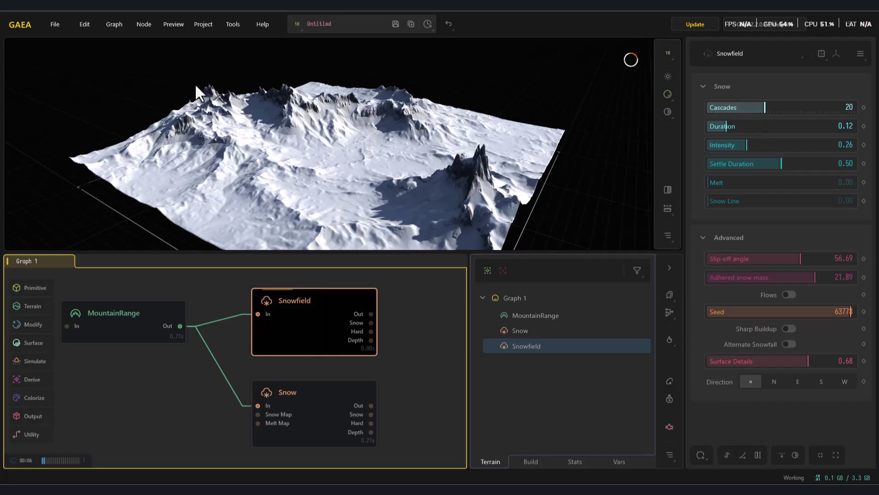
left_click(786, 146)
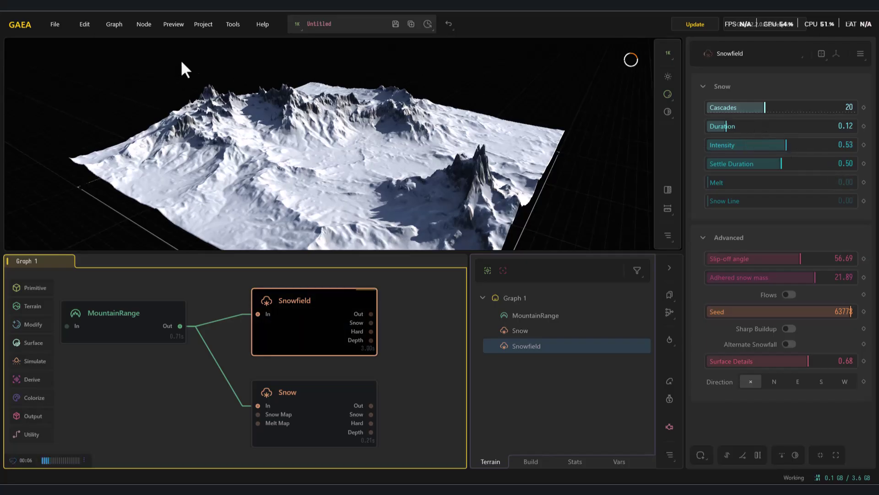
Try a Slip-off angle of 28.03 on the Snowfield node, set Adhered snow mass to 13.65, and raise Slip-off angle to 90.00
left_click(806, 259)
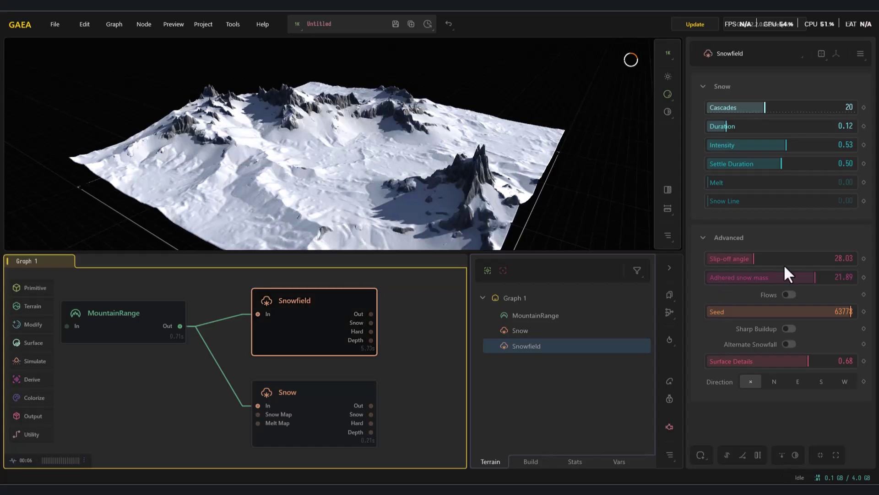
left_click(774, 277)
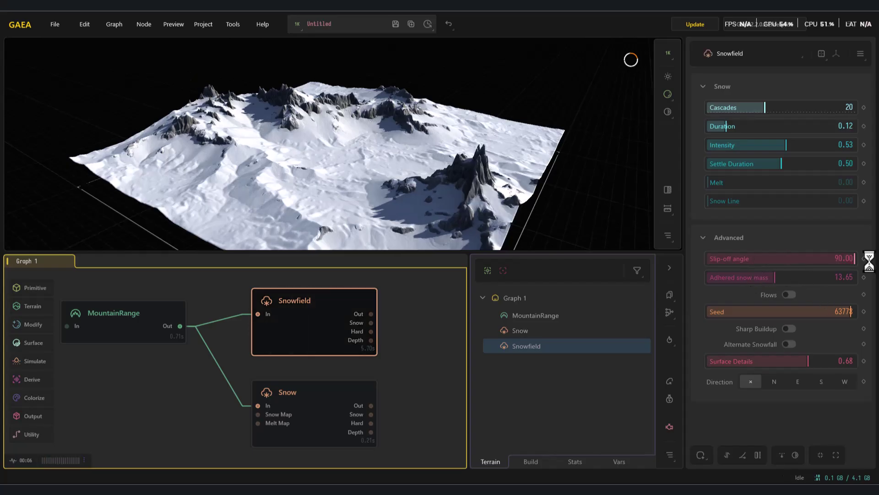
left_click_drag(823, 259, 870, 260)
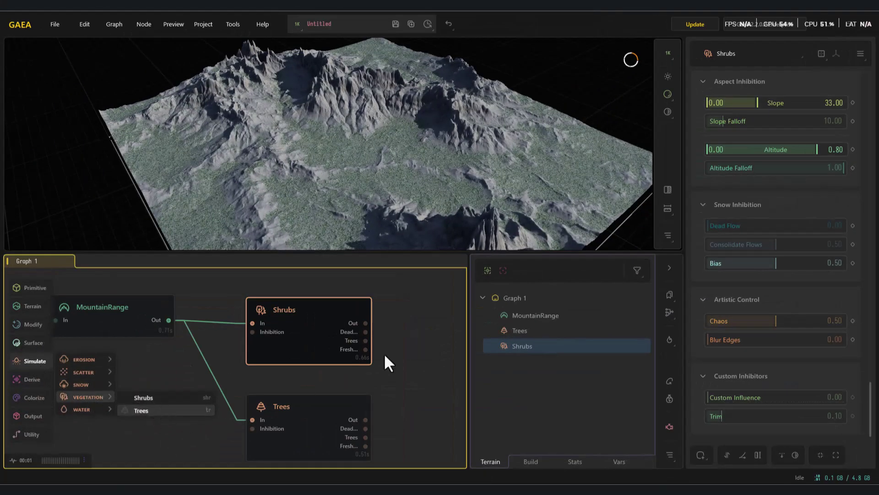
Align the Shrubs node with MountainRange and try 64.63 as its upper Slope limit before setting the limit to 41.78
left_click(393, 353)
left_click_drag(301, 335, 301, 332)
scroll(302, 147, "up", 4)
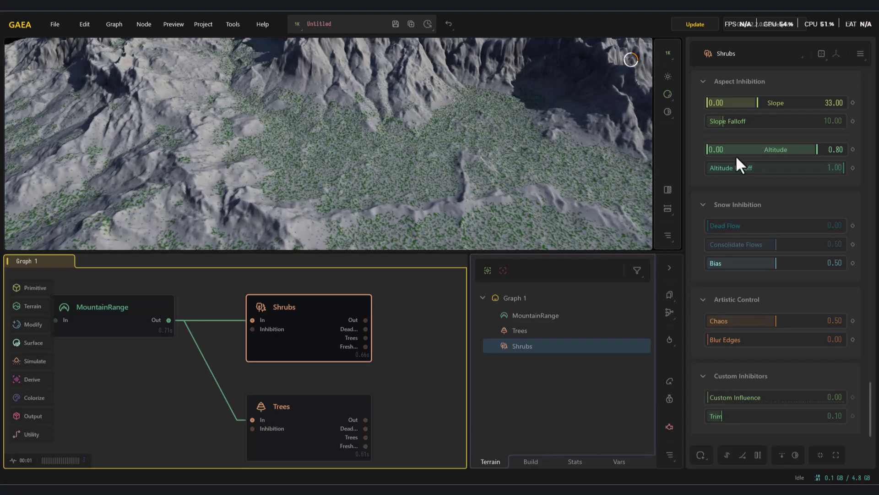
left_click_drag(762, 103, 804, 106)
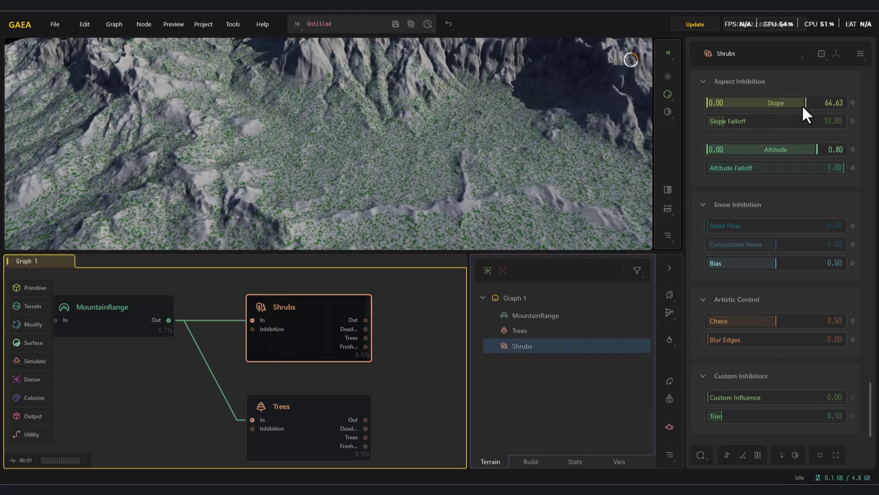
left_click(771, 103)
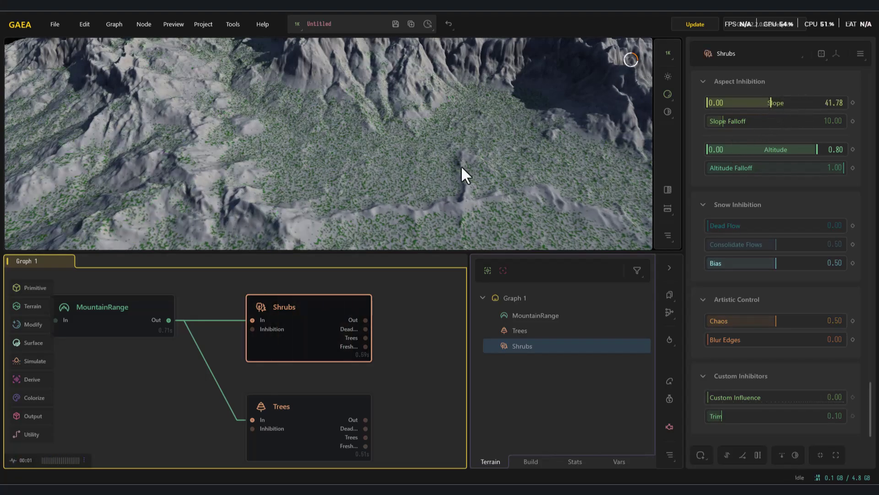
Set the Shrubs node's Count in Thousands to 410
scroll(460, 165, "down", 5)
scroll(799, 306, "up", 5)
scroll(799, 306, "up", 1)
left_click(776, 108)
left_click(808, 110)
scroll(381, 175, "up", 5)
left_click(762, 109)
Try the Big shape and the Avoid water setting on the Shrubs node, returning them to Point and Seek
left_click(792, 143)
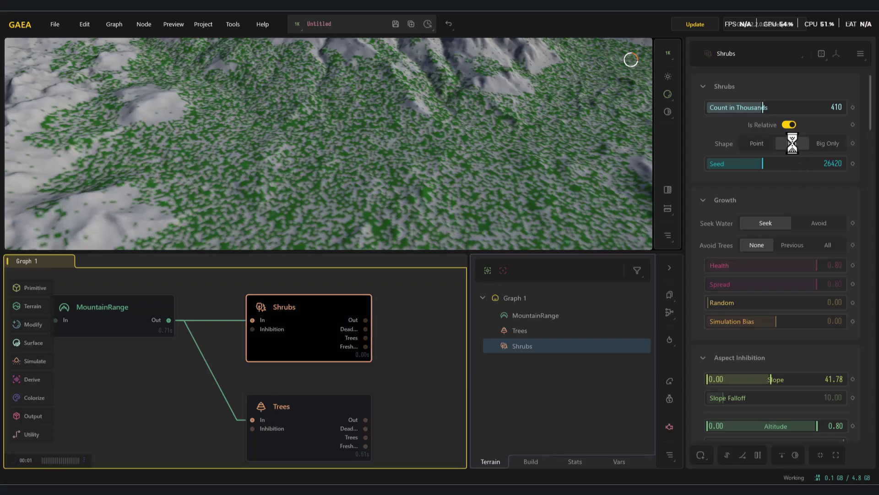
scroll(347, 192, "down", 5)
scroll(312, 178, "up", 5)
scroll(321, 165, "down", 2)
left_click(758, 144)
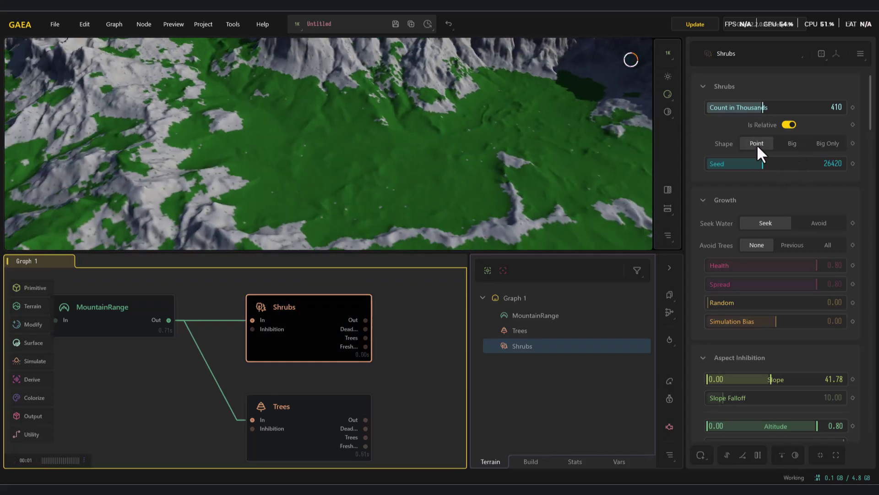
left_click(818, 225)
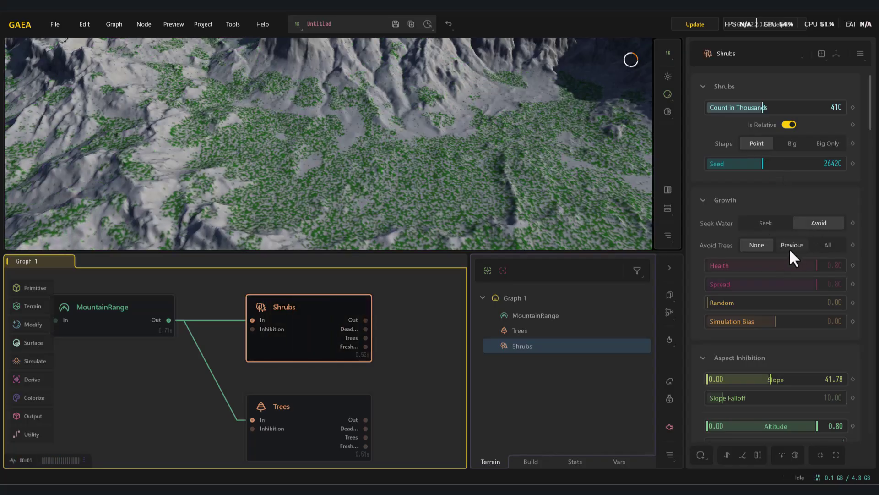
left_click(778, 224)
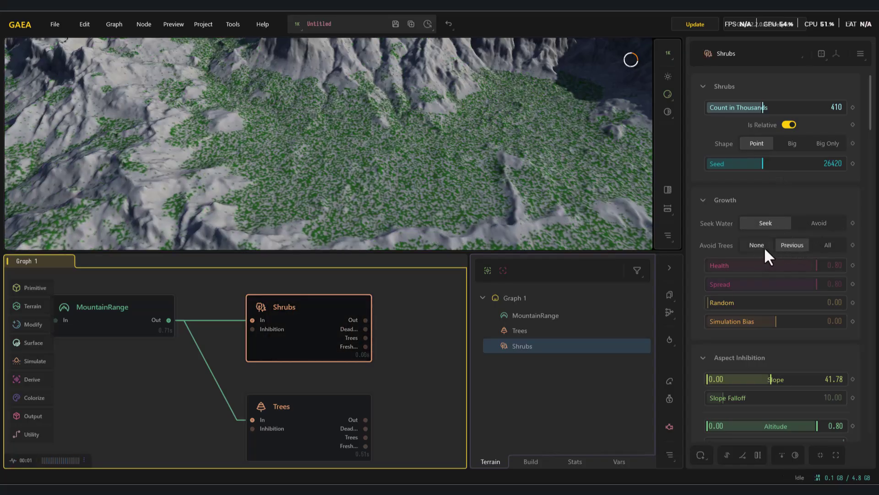
Set the Shrubs node's Health to 0.65, Spread to 0.86 and Simulation Bias to -0.08
left_click(795, 264)
left_click(825, 284)
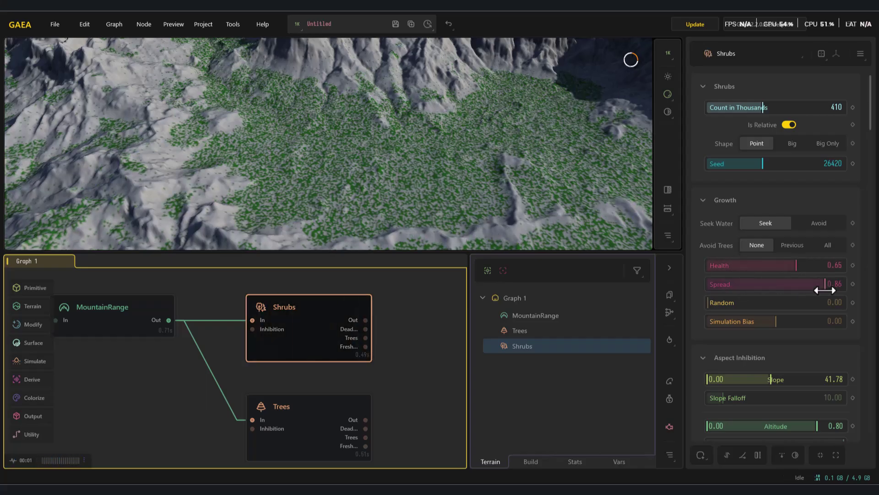
left_click_drag(494, 216, 465, 211)
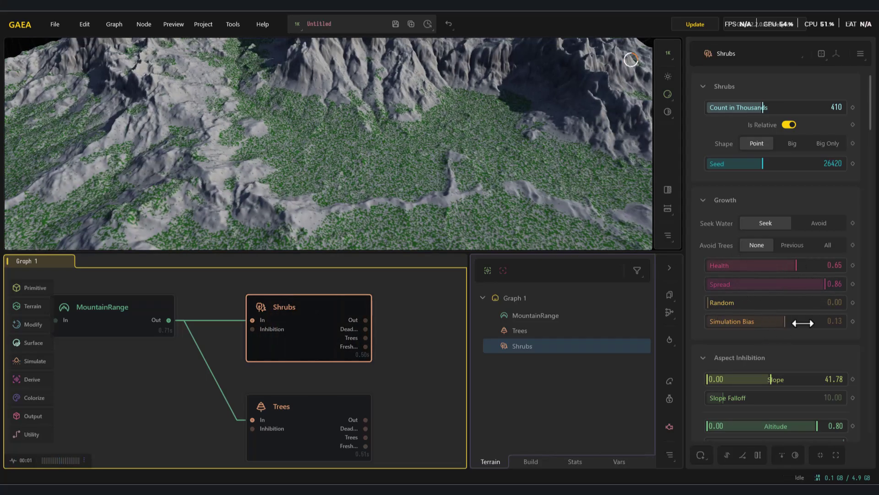
left_click_drag(810, 325, 725, 325)
Set the Shrubs node's upper Slope limit to 67.25 and its Slope Falloff to 46.70
scroll(771, 330, "down", 1)
left_click_drag(779, 329, 810, 326)
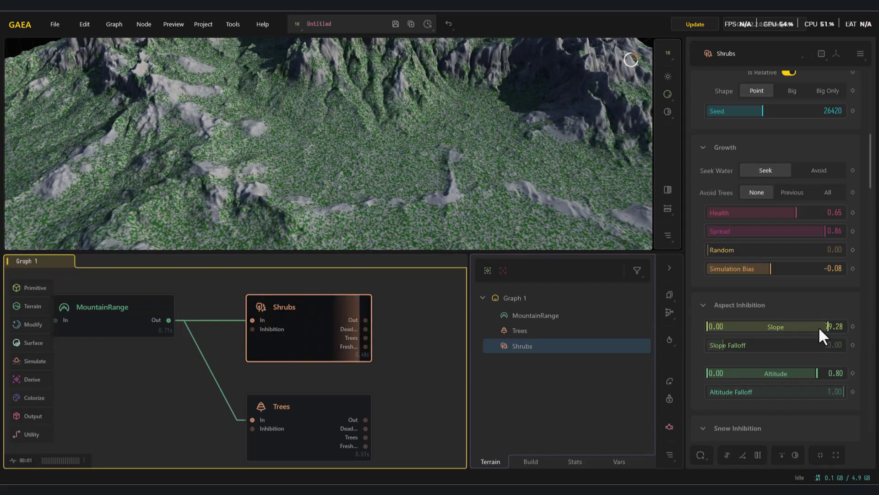
left_click_drag(730, 345, 675, 373)
left_click(749, 370)
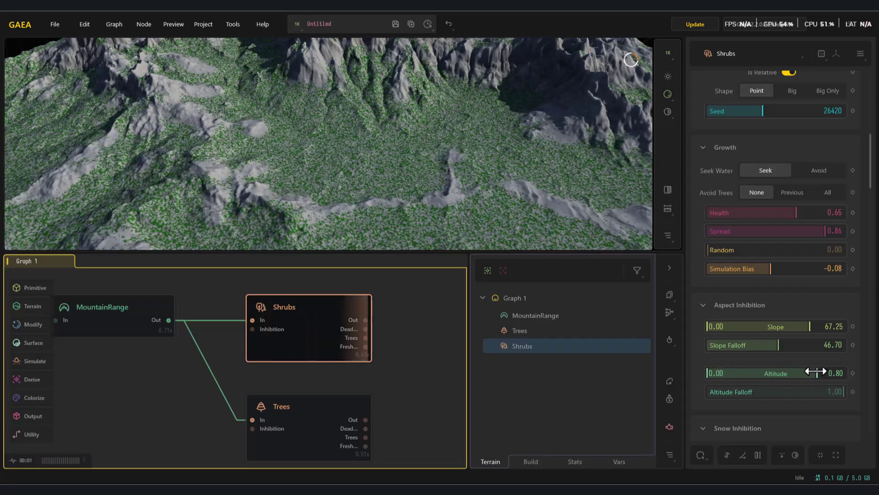
Try an upper Altitude limit of 0.19 on the Shrubs node, then raise the limit to 1.00
left_click_drag(786, 374, 749, 373)
left_click(735, 373)
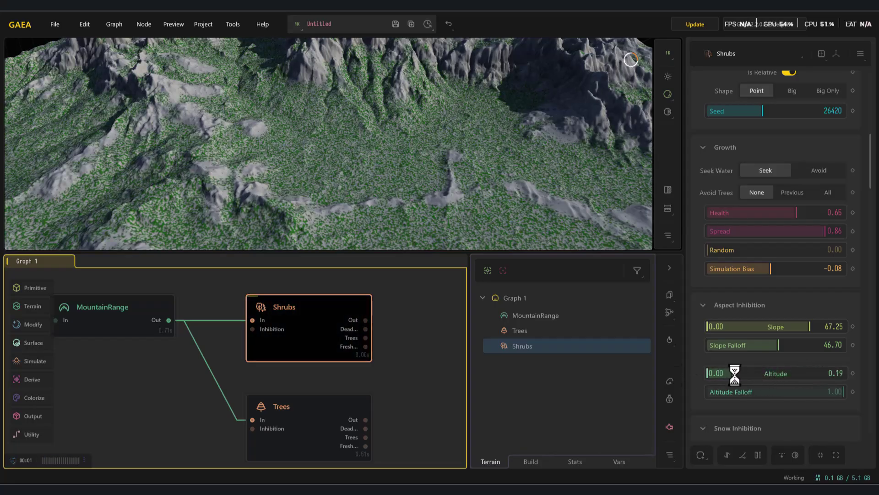
left_click(719, 373)
left_click(844, 373)
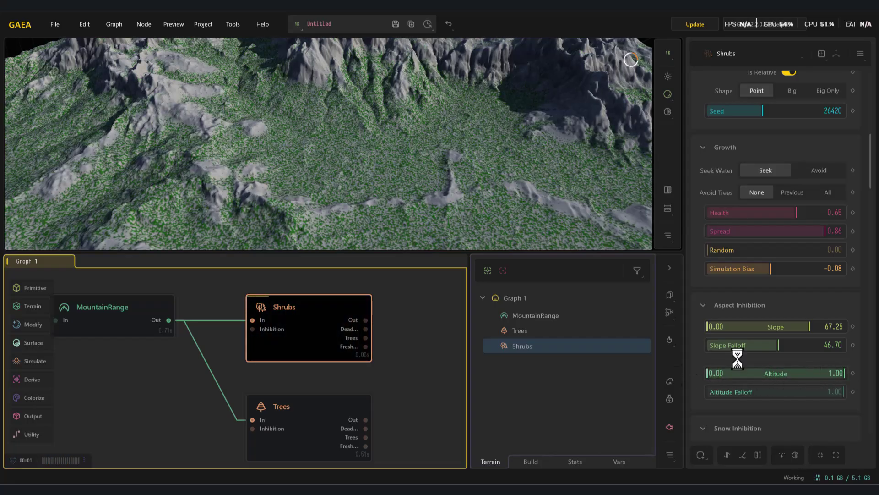
Try a Dead Flow of 0.07 in the Shrubs node's Snow Inhibition and return it to the minimum
scroll(376, 198, "down", 5)
scroll(787, 389, "down", 2)
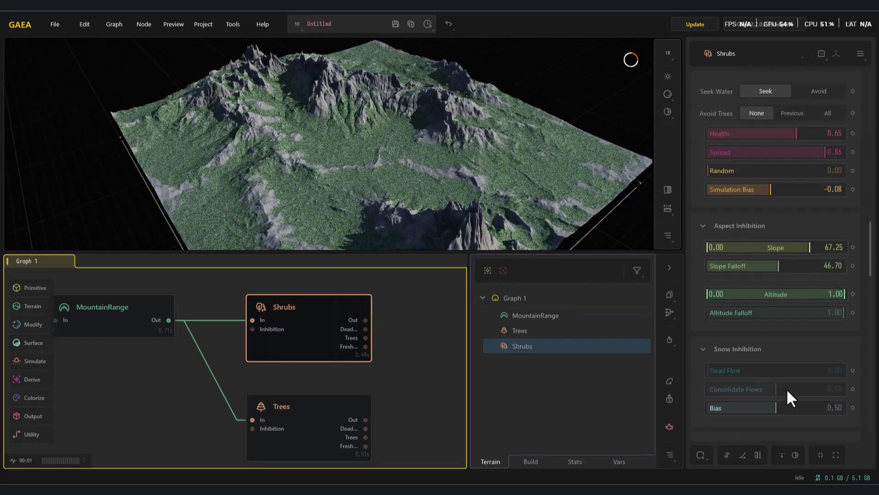
left_click(768, 369)
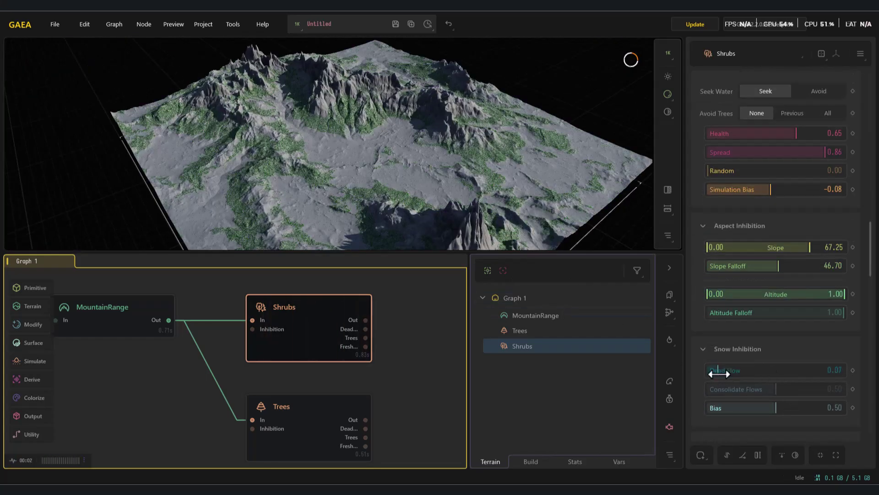
left_click_drag(719, 374, 701, 368)
Try a Chaos of 0.72 on the Shrubs node, then lower it to the minimum
scroll(767, 400, "down", 2)
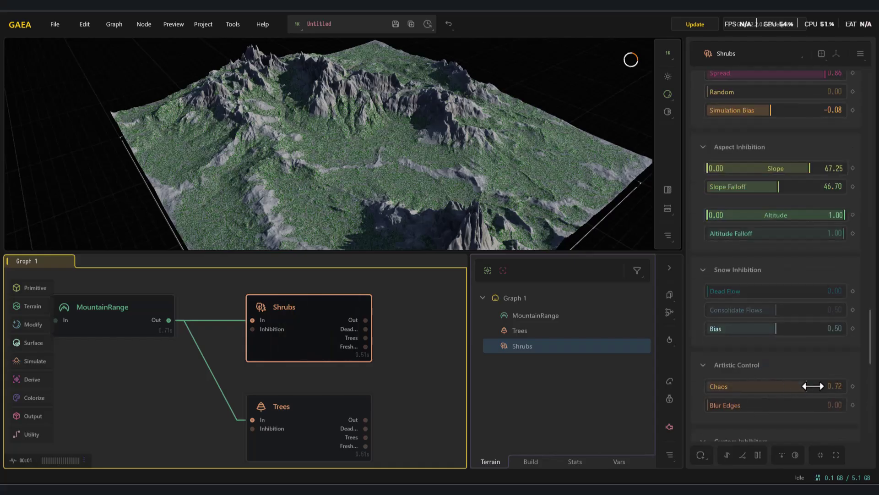
left_click_drag(814, 386, 699, 386)
scroll(806, 399, "down", 3)
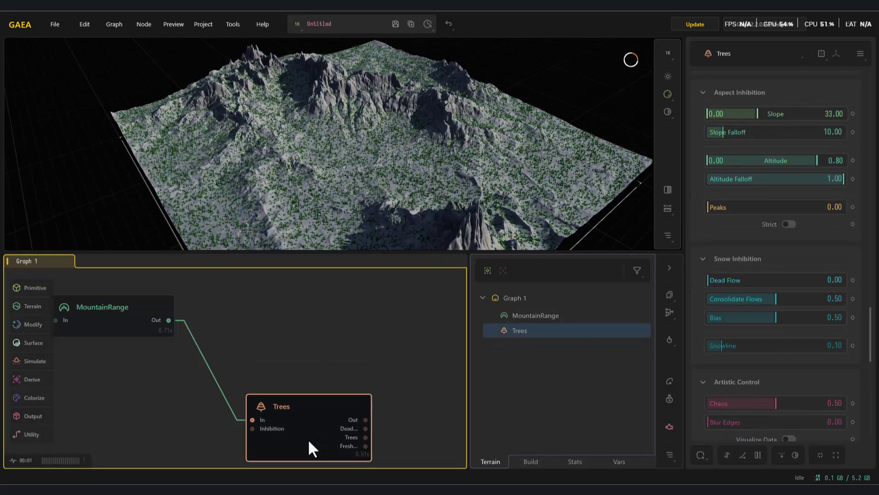
Move the Trees node up in the graph and set Count in Thousands to 66, Tree Size to 0.16 and Trim Under to 0.13
left_click_drag(317, 425, 329, 389)
scroll(309, 160, "up", 4)
scroll(759, 223, "up", 5)
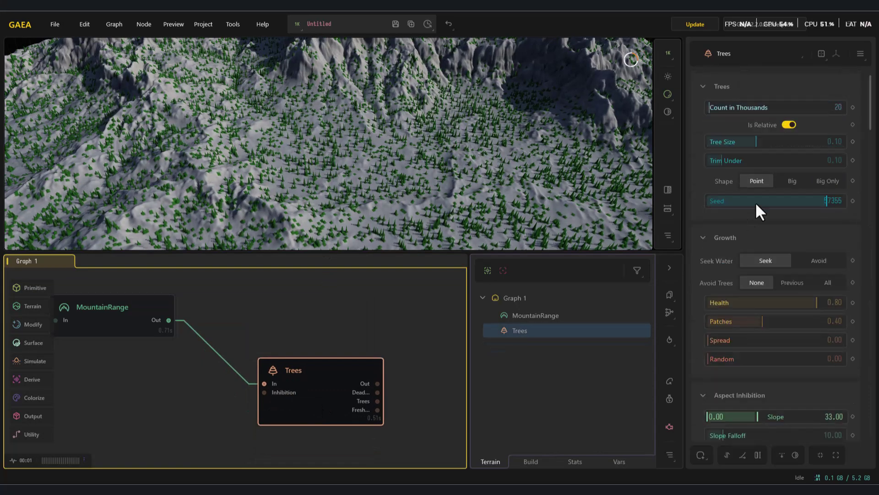
left_click_drag(718, 112, 726, 161)
left_click(715, 107)
left_click(754, 161)
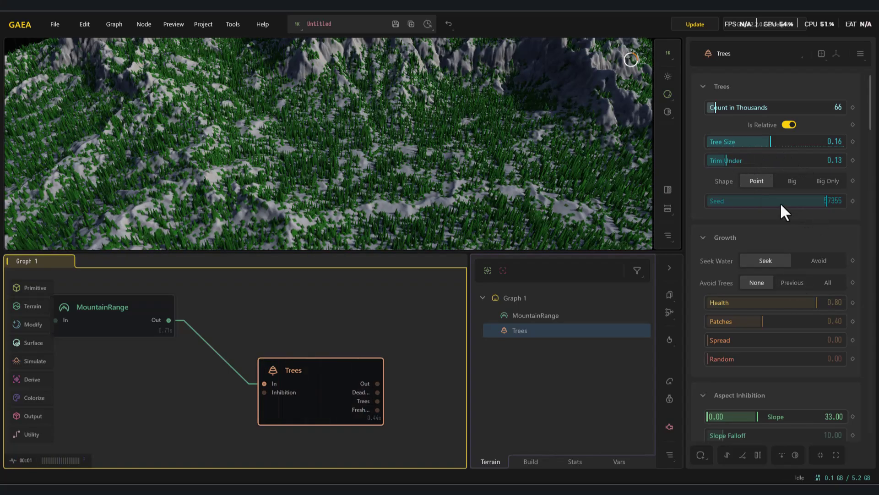
Try the Big tree shape, restore Point, and set Health to 0.49, Patches to 0.09 and Tree Size to 0.07
left_click(792, 181)
left_click(757, 180)
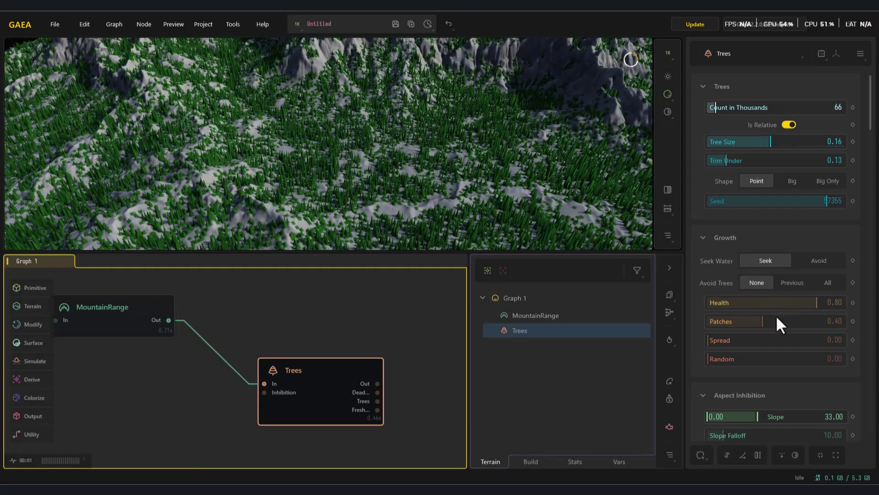
mouse_move(775, 302)
left_mouse_down()
mouse_move(804, 323)
mouse_move(720, 322)
left_mouse_up()
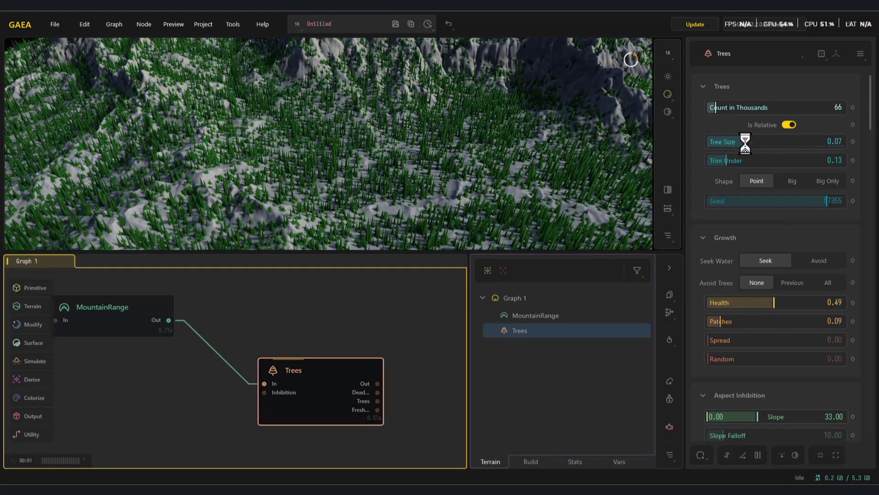
scroll(417, 171, "down", 5)
scroll(402, 175, "up", 3)
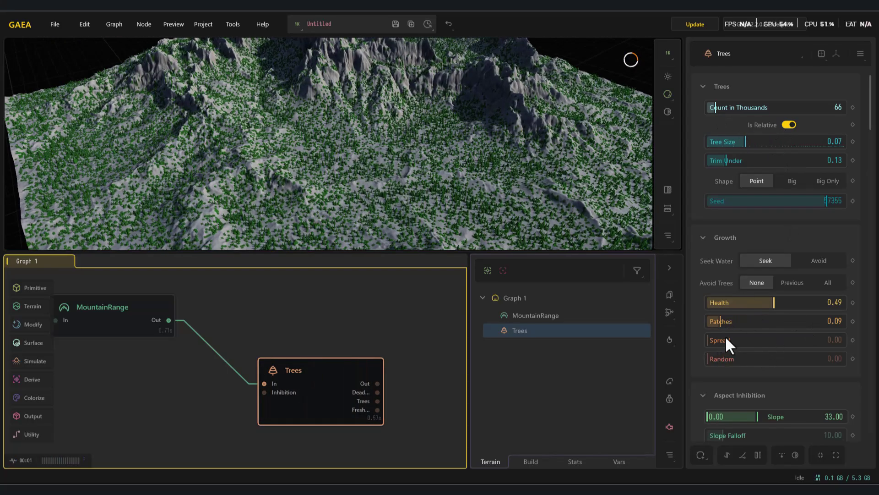
Limit the Trees node's Slope range to 7.68–21.27 and set its upper Altitude limit to 0.91
scroll(728, 339, "down", 1)
mouse_move(757, 364)
left_mouse_down()
mouse_move(733, 366)
mouse_move(812, 367)
mouse_move(730, 364)
mouse_move(743, 365)
left_mouse_up()
left_click(718, 366)
scroll(340, 93, "down", 3)
scroll(357, 103, "up", 4)
scroll(376, 114, "down", 6)
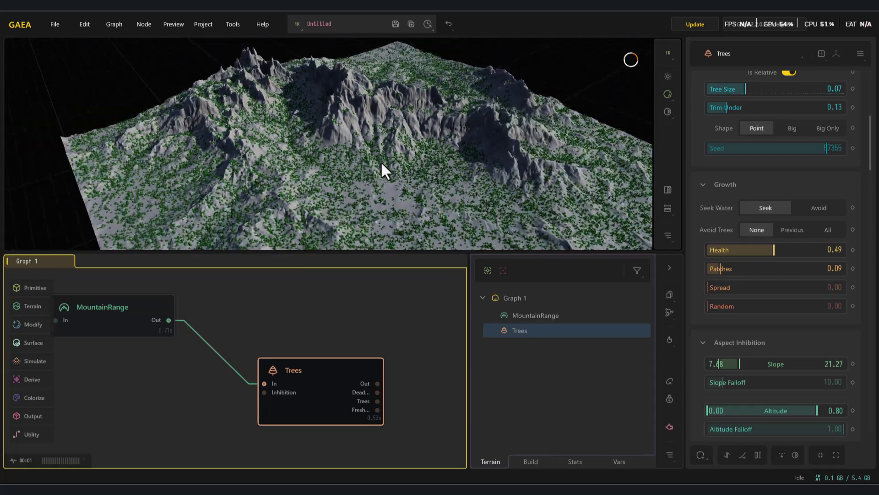
scroll(768, 375, "down", 1)
left_click_drag(817, 385, 832, 387)
Set the Trees node's Consolidate Flows to 0.70 and Bias to 0.79, and raise its Chaos
scroll(787, 394, "down", 5)
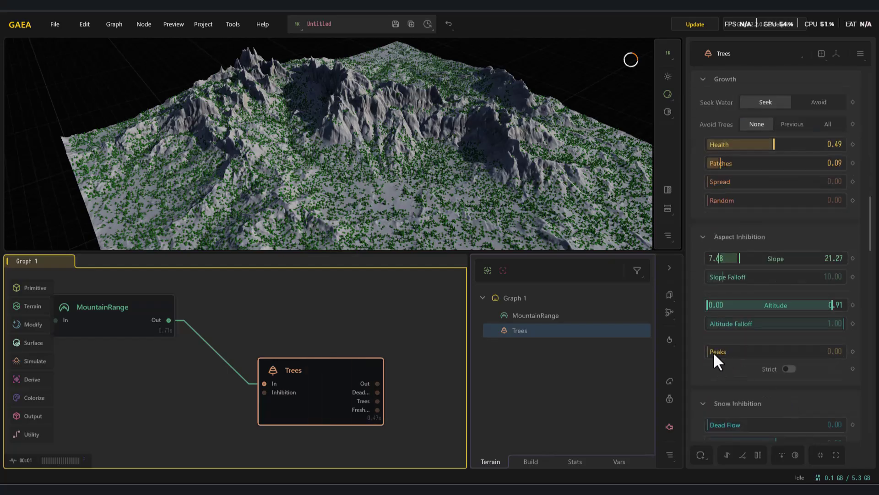
left_click_drag(712, 372, 815, 409)
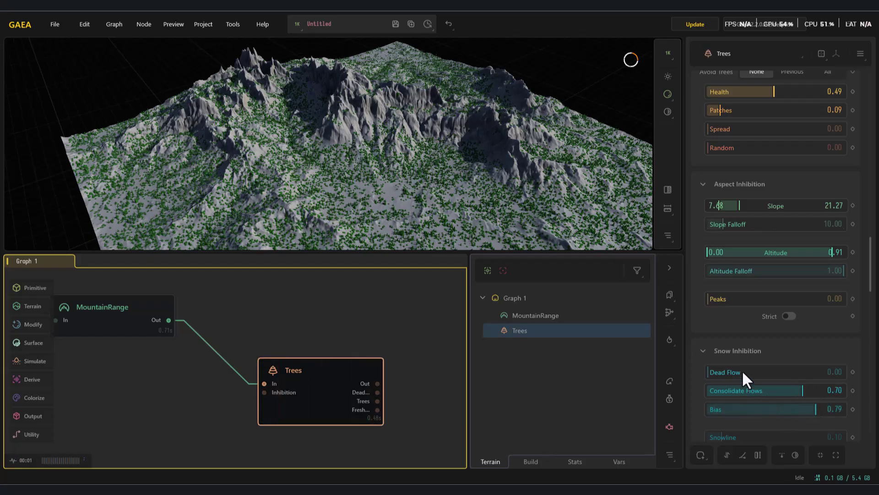
scroll(747, 373, "down", 4)
scroll(760, 370, "down", 2)
left_click_drag(771, 338, 829, 339)
scroll(757, 369, "down", 1)
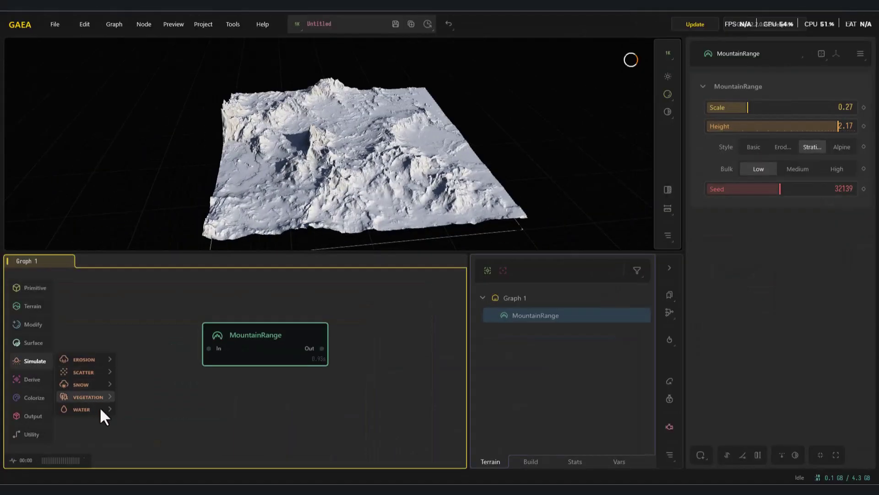
Add a Lake node after MountainRange and set its Precipitation to 56.93 and Small Lakes to 0.59
mouse_move(100, 409)
left_click(135, 412)
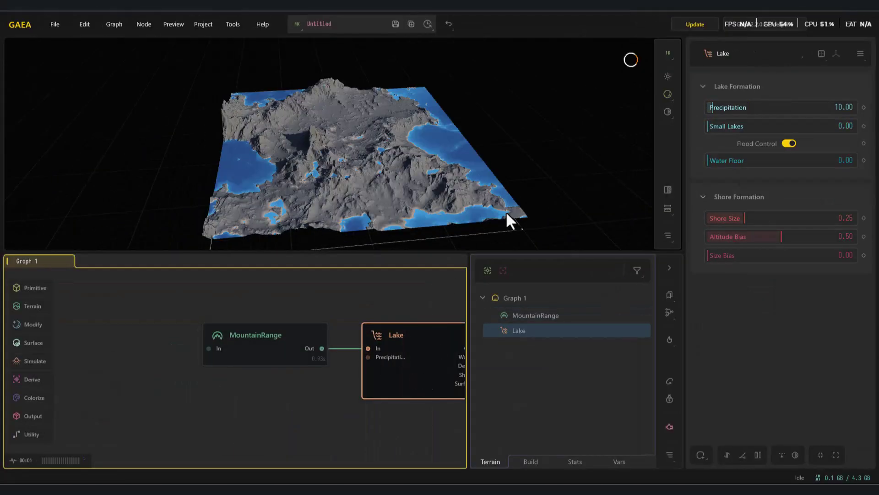
left_click_drag(737, 107, 795, 126)
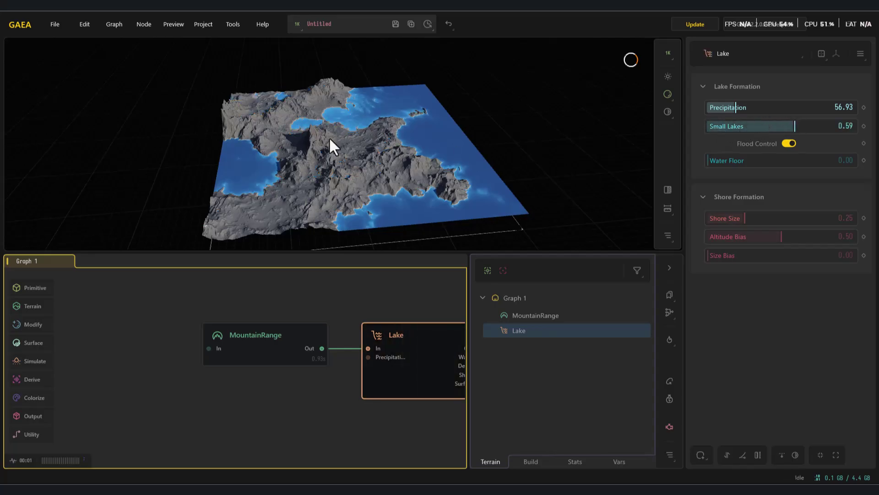
Set the Lake node's Water Floor to 0.01, Precipitation to 25.09 and Shore Size to 0.49
left_click_drag(739, 163, 709, 160)
left_click_drag(736, 108, 719, 108)
left_click_drag(744, 219, 780, 219)
Set the Lake node's Shore Size to 0.07 and raise its Size Bias
scroll(353, 205, "up", 10)
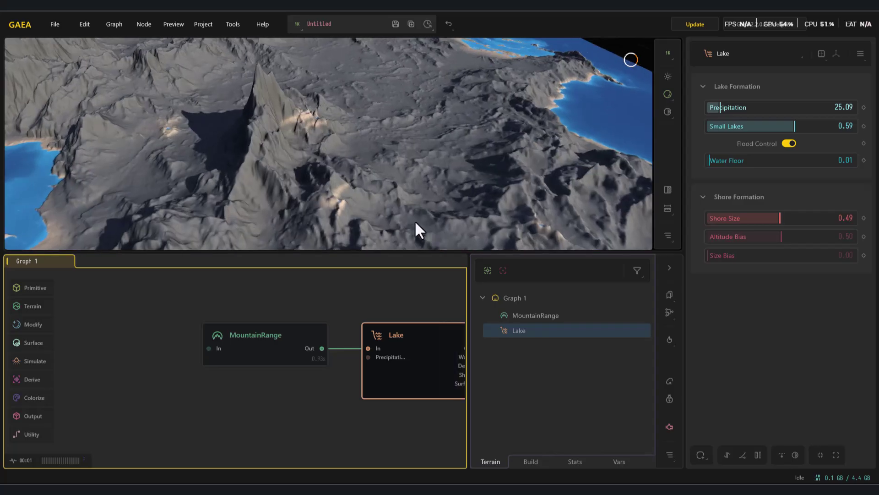
left_click_drag(322, 173, 311, 195)
middle_click_drag(312, 195, 294, 176)
left_click_drag(707, 232, 718, 233)
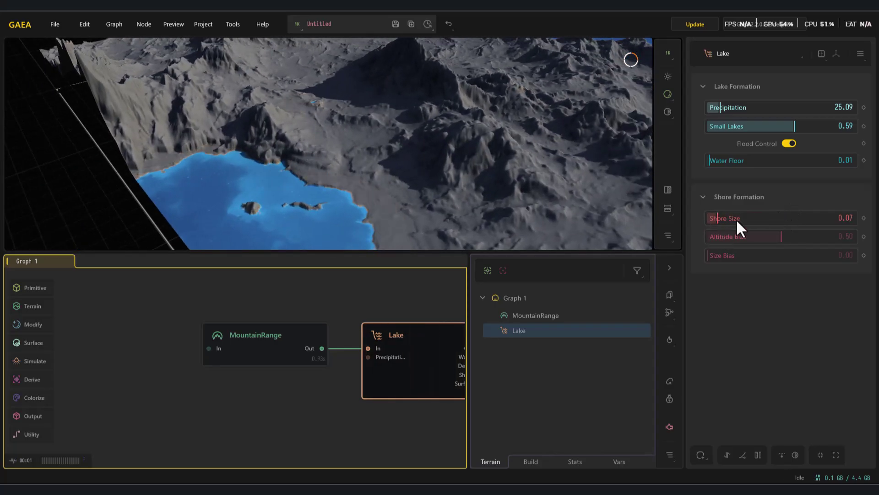
left_click_drag(750, 222, 779, 255)
scroll(321, 178, "down", 5)
scroll(321, 176, "up", 3)
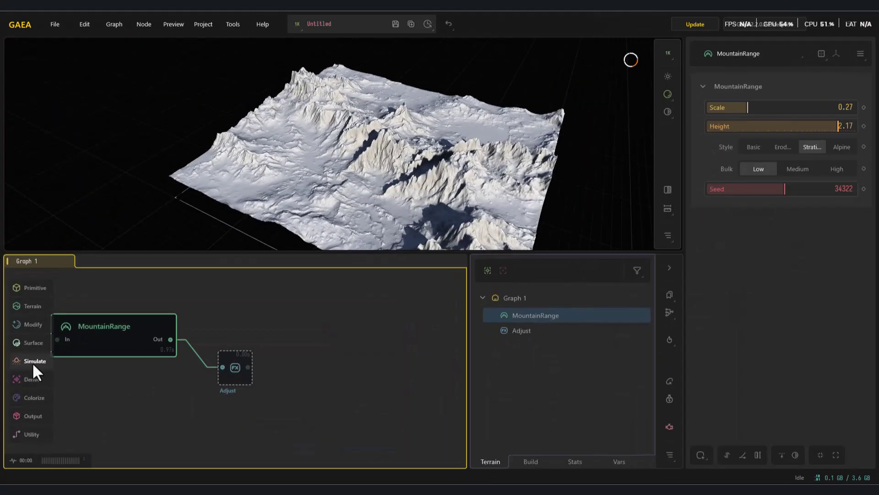
Add a Rivers node connected to the MountainRange output
mouse_move(33, 365)
mouse_move(96, 409)
left_click(136, 421)
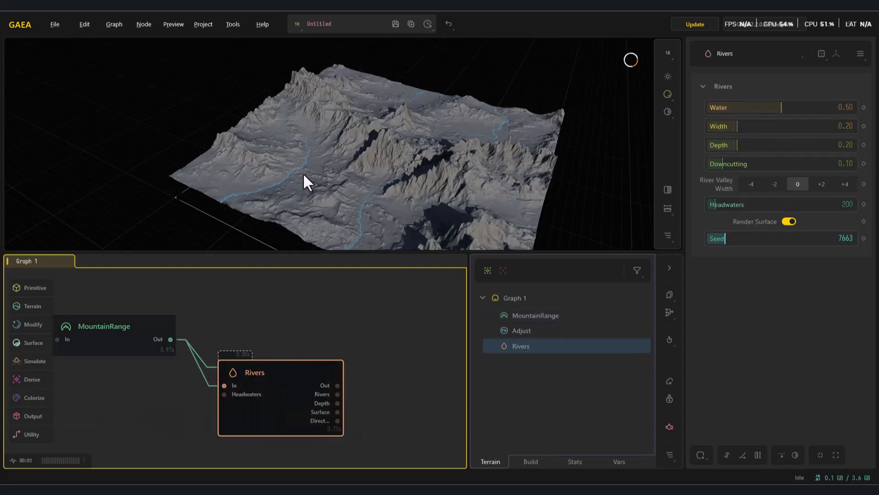
Try a Water value of 0.67 on the Rivers node, then raise it to 0.87
scroll(306, 177, "up", 10)
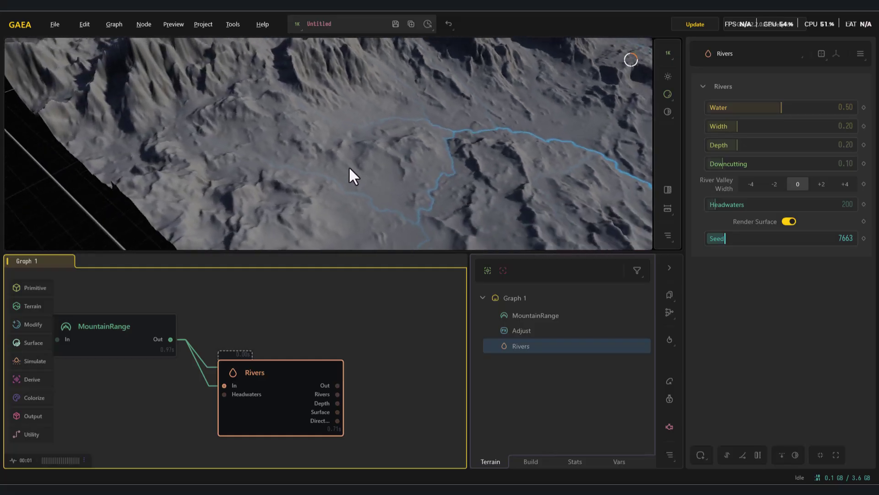
left_click_drag(349, 168, 327, 183)
scroll(402, 151, "down", 10)
mouse_move(402, 151)
left_mouse_down()
mouse_move(328, 163)
mouse_move(400, 137)
left_mouse_up()
scroll(399, 187, "up", 10)
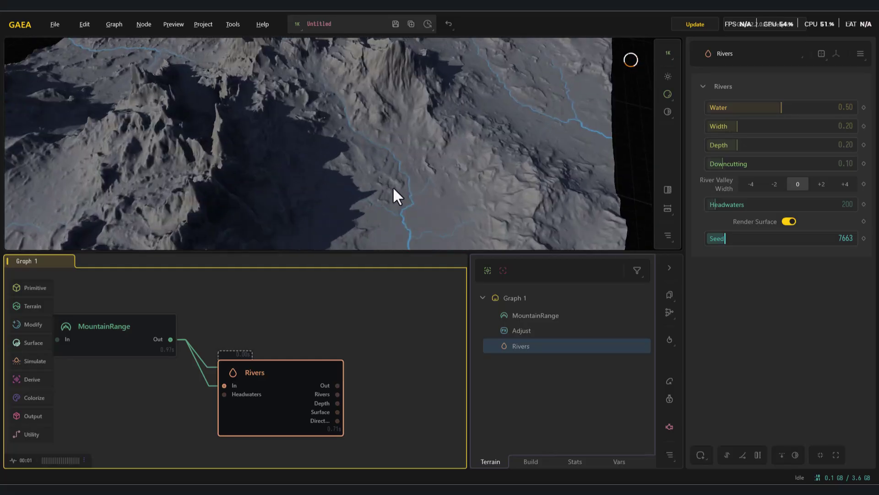
left_click_drag(402, 196, 464, 184)
left_click_drag(783, 110, 805, 108)
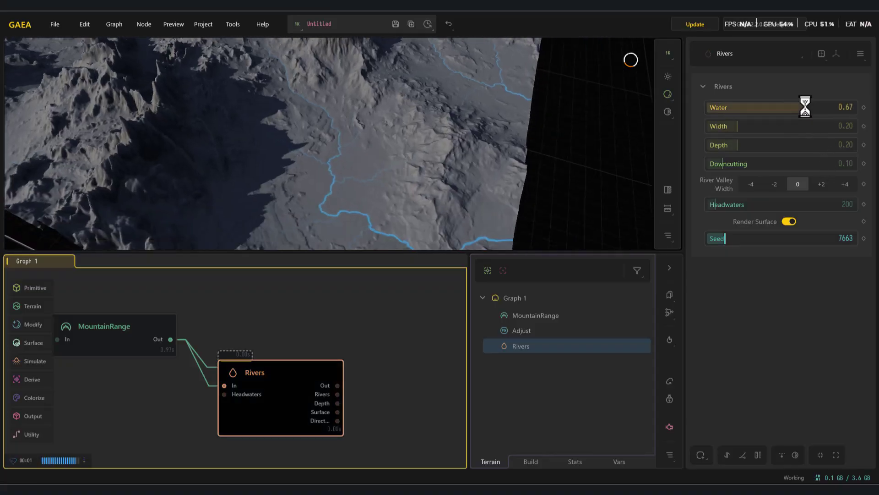
scroll(339, 187, "up", 5)
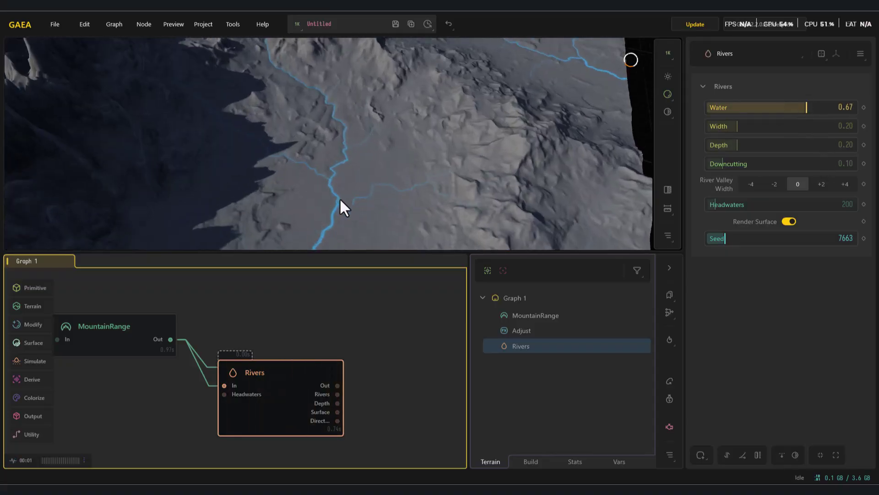
middle_click_drag(340, 197, 358, 179)
left_click(836, 107)
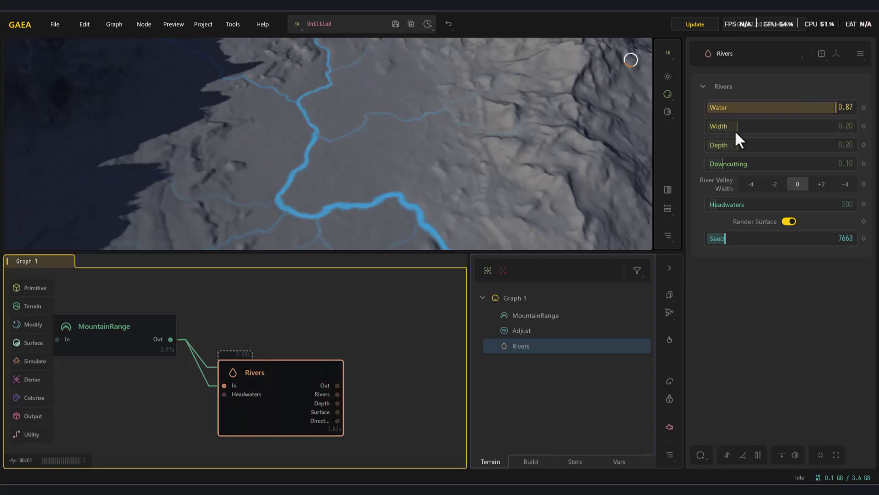
Set the Rivers node's Width to 0.75, Depth to 0.80 and Downcutting to 0.48
left_click_drag(737, 130, 824, 147)
left_click_drag(744, 164, 778, 165)
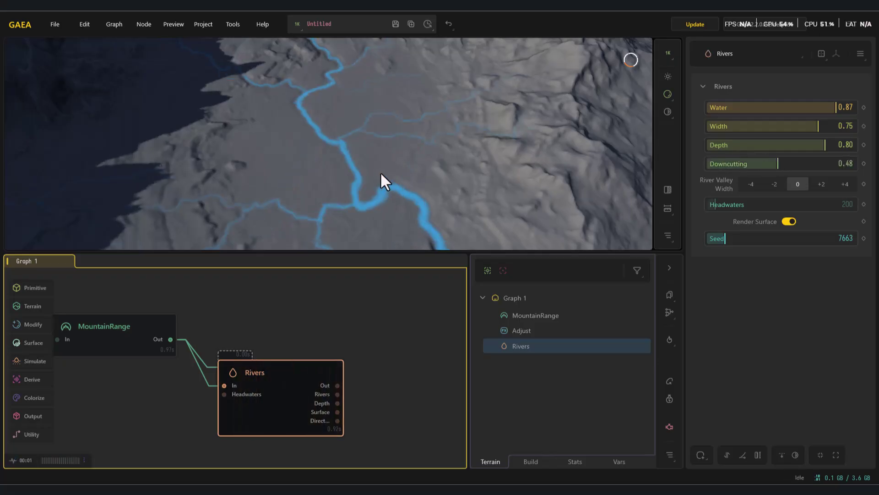
Set the Rivers node's Downcutting to 0.36, Headwaters to 2769 and Seed to 30572, and inspect the changed river courses
scroll(380, 172, "down", 3)
scroll(359, 183, "up", 2)
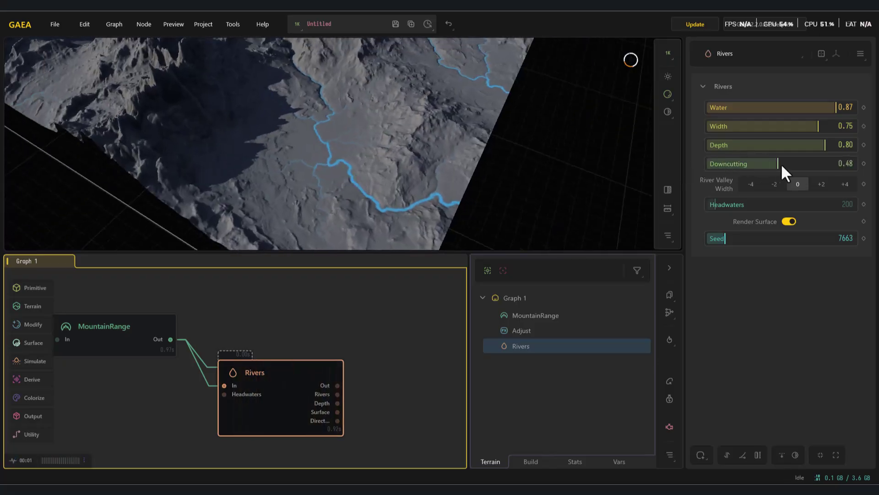
left_click_drag(782, 163, 759, 158)
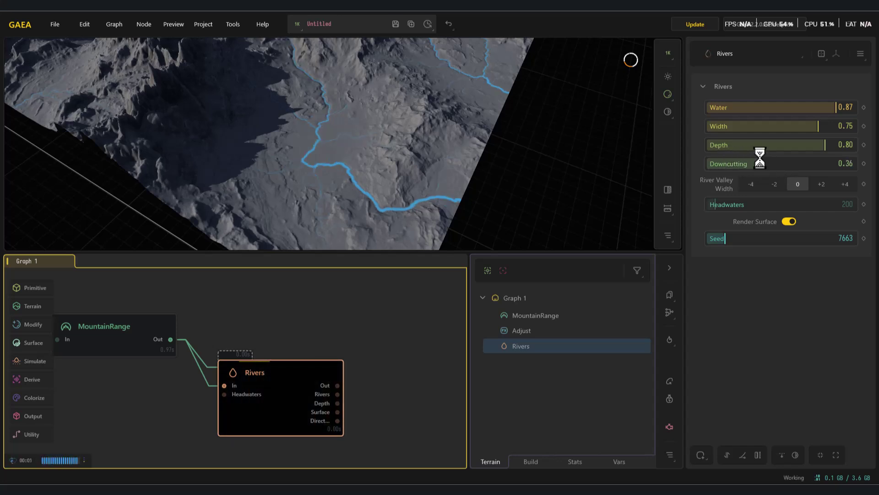
left_click_drag(720, 209, 809, 208)
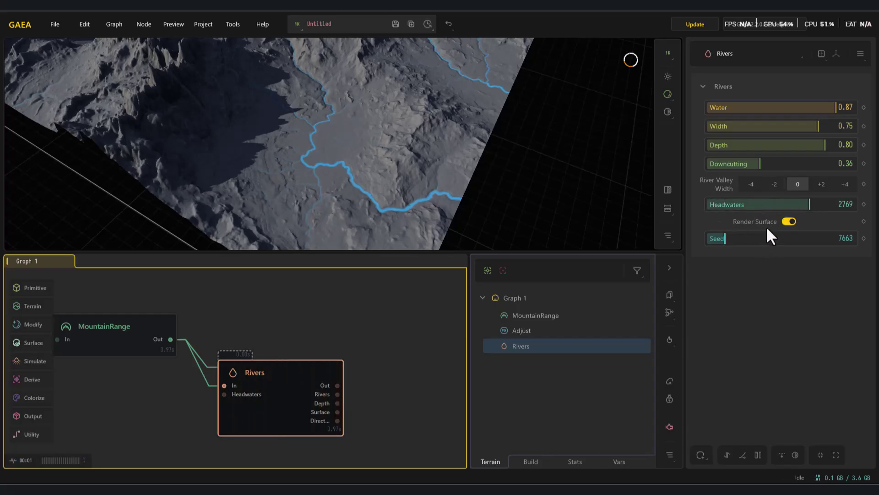
left_click_drag(749, 239, 776, 239)
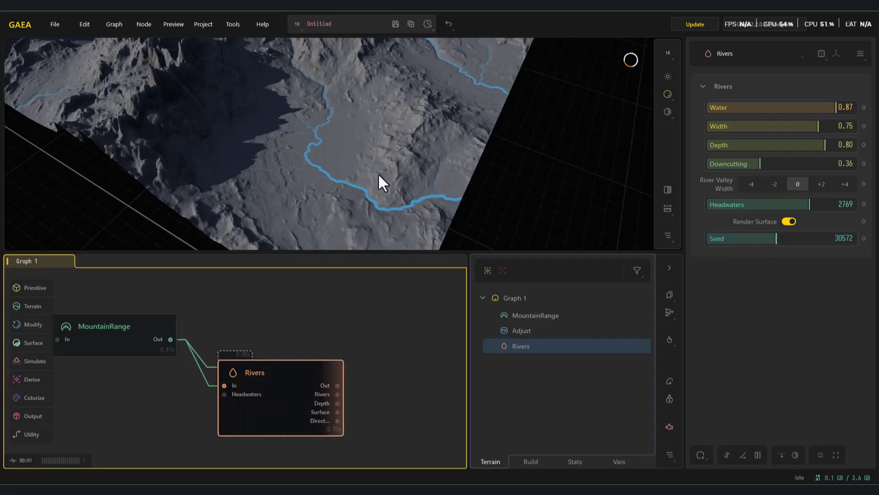
scroll(312, 152, "down", 5)
left_click_drag(298, 148, 372, 123)
scroll(299, 197, "up", 4)
left_click_drag(298, 198, 328, 137)
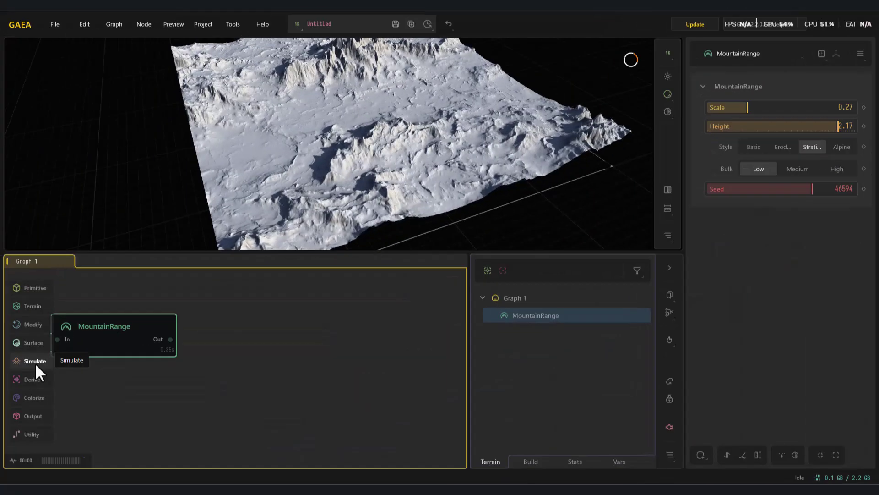
mouse_move(35, 362)
mouse_move(95, 408)
left_click(151, 433)
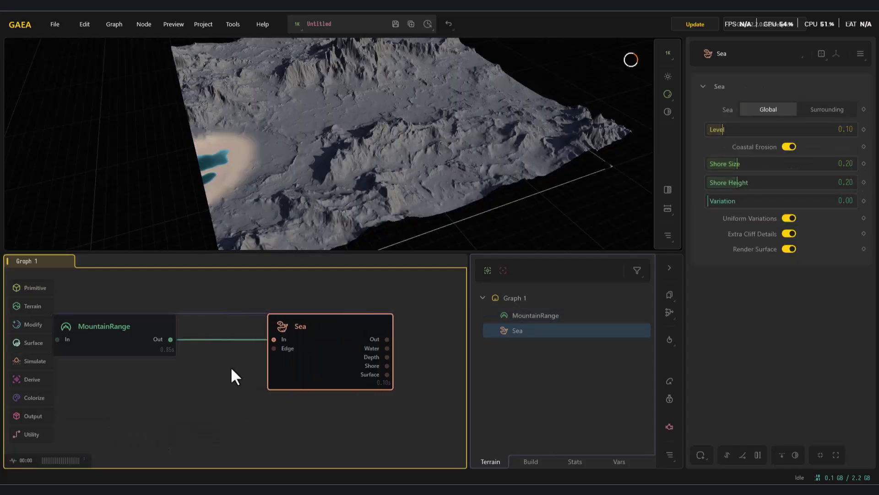
key("Delete")
Delete the MountainRange node and add a MountainSide node in its place
left_click(126, 342)
key("Delete")
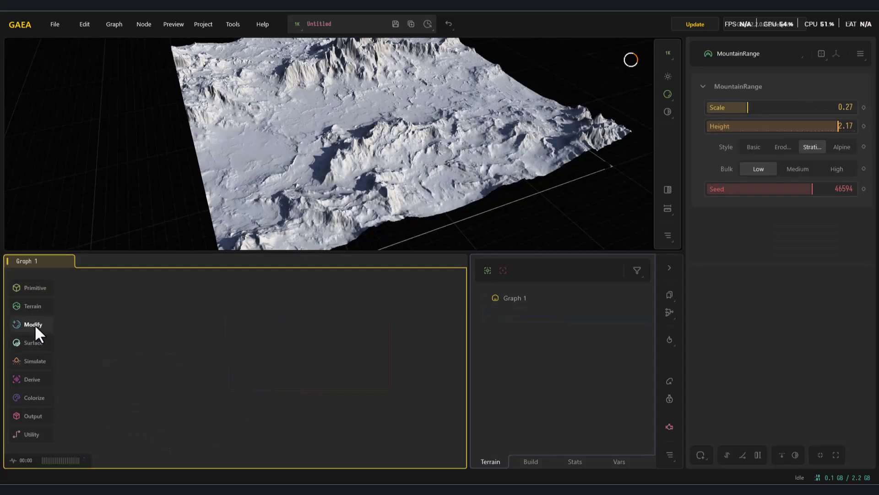
mouse_move(37, 303)
mouse_move(103, 318)
left_click(159, 354)
left_click_drag(240, 202, 337, 189)
scroll(338, 189, "down", 5)
left_click_drag(214, 371, 149, 370)
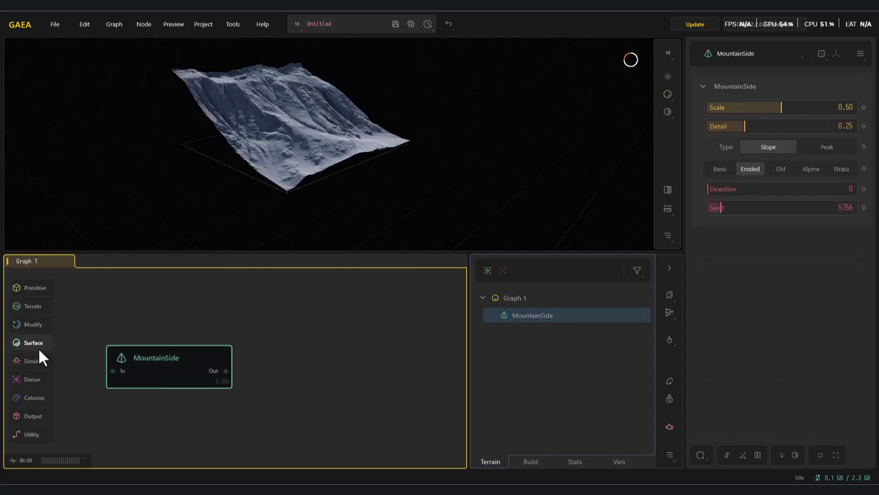
Add an Erosion node to the MountainSide output and set its Downcutting to 0.58
mouse_move(34, 361)
mouse_move(94, 361)
left_click(166, 246)
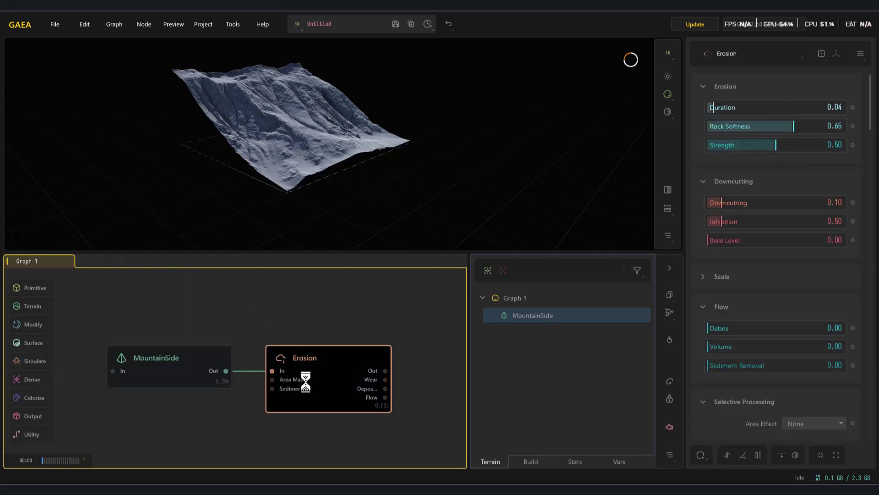
left_click_drag(759, 203, 786, 203)
middle_click_drag(384, 347, 320, 332)
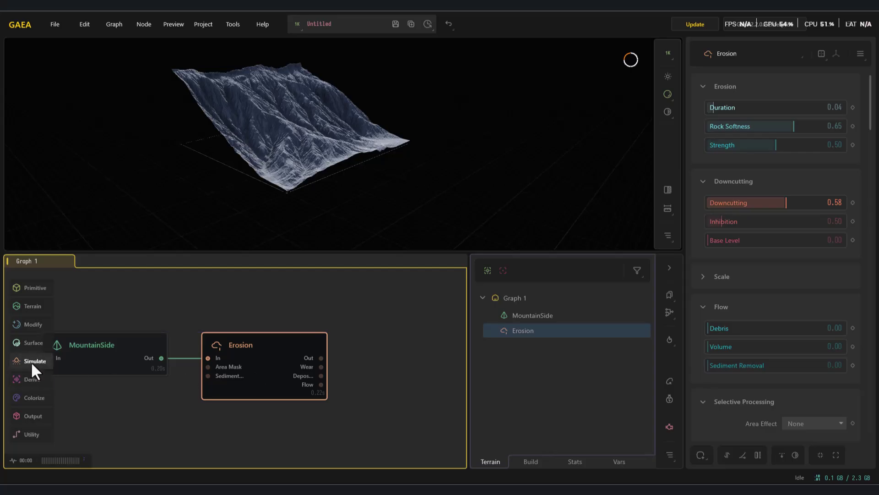
Add a Sea node beside the Erosion node, connect Erosion's Out to its In, and preview the coastline
mouse_move(34, 359)
mouse_move(98, 408)
left_click(136, 432)
left_click(444, 376)
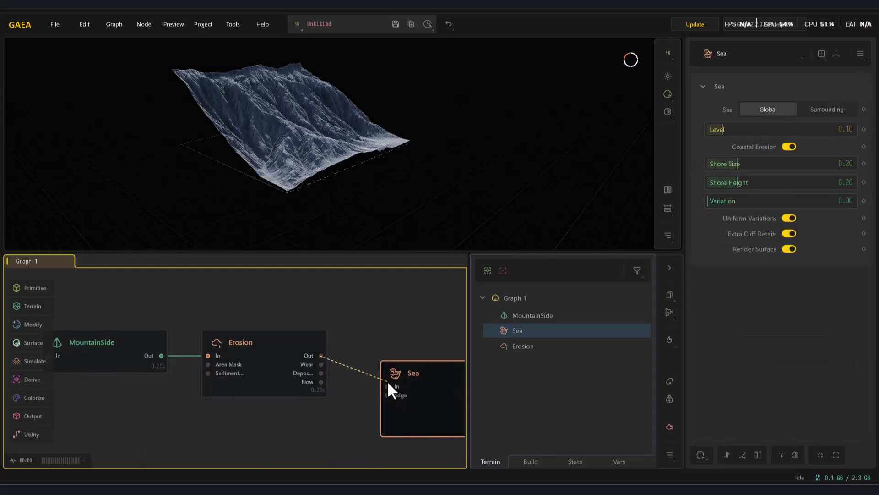
left_click_drag(388, 384, 387, 386)
left_click_drag(365, 136, 357, 172)
scroll(318, 171, "up", 3)
left_click(225, 353)
left_click(433, 399)
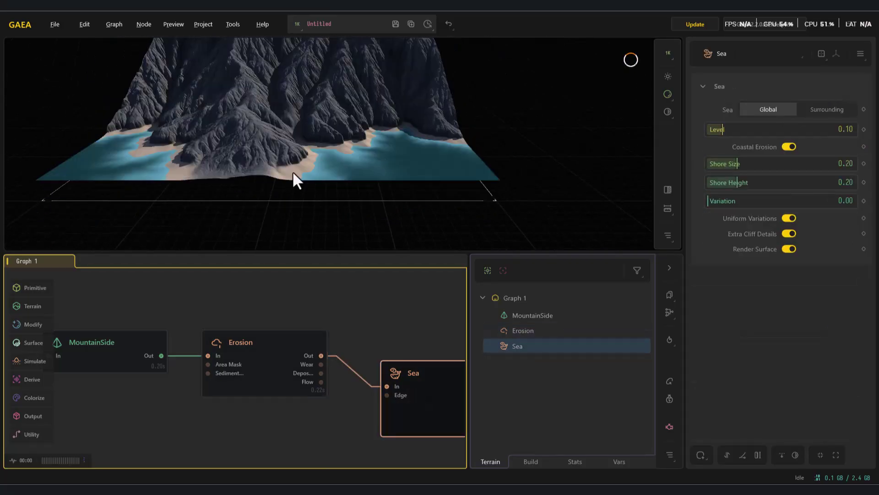
Set the Sea node's Level to 0.16, Shore Size to 0.71, Shore Height to 0.45 and Variation to 0.25
left_click_drag(304, 171, 317, 160)
left_click_drag(744, 130, 731, 131)
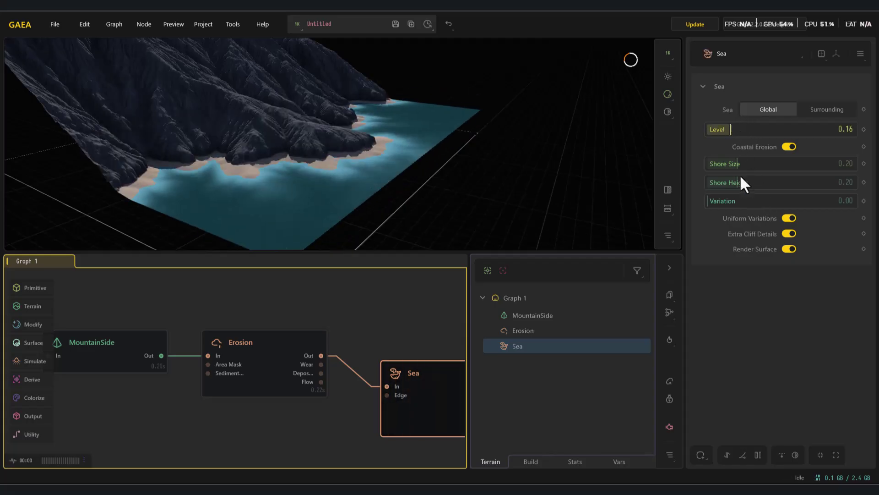
left_click_drag(771, 164, 812, 163)
mouse_move(763, 184)
left_mouse_down()
mouse_move(782, 181)
mouse_move(774, 182)
left_mouse_up()
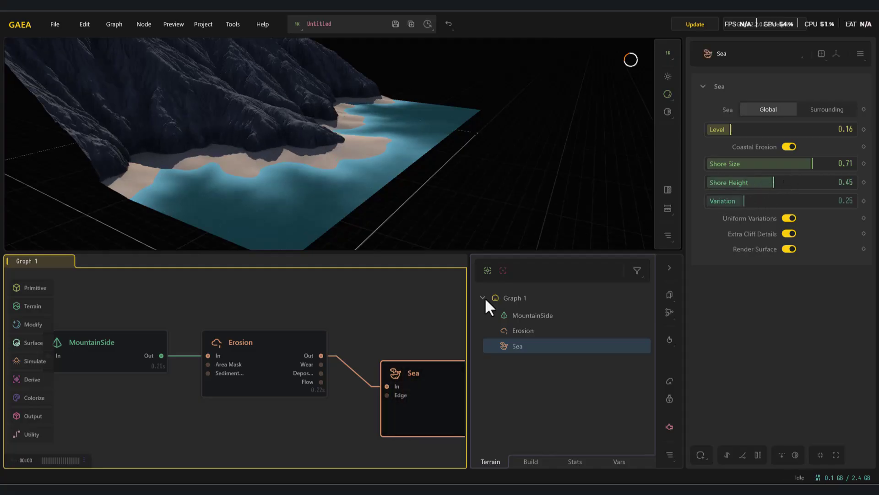
Set the Erosion node's Rock Softness to 0.44, lock the preview to the Sea node and reselect Erosion
left_click(293, 344)
left_click_drag(792, 128, 763, 130)
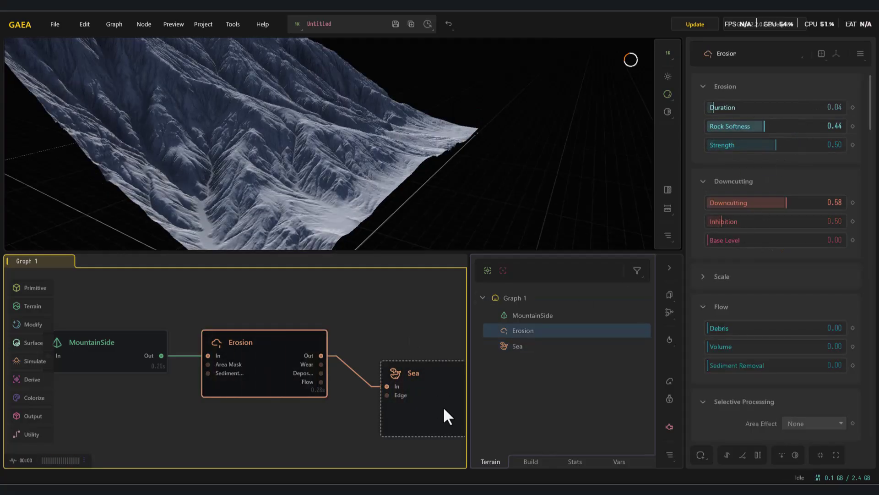
left_click(443, 406)
key("f")
left_click(536, 331)
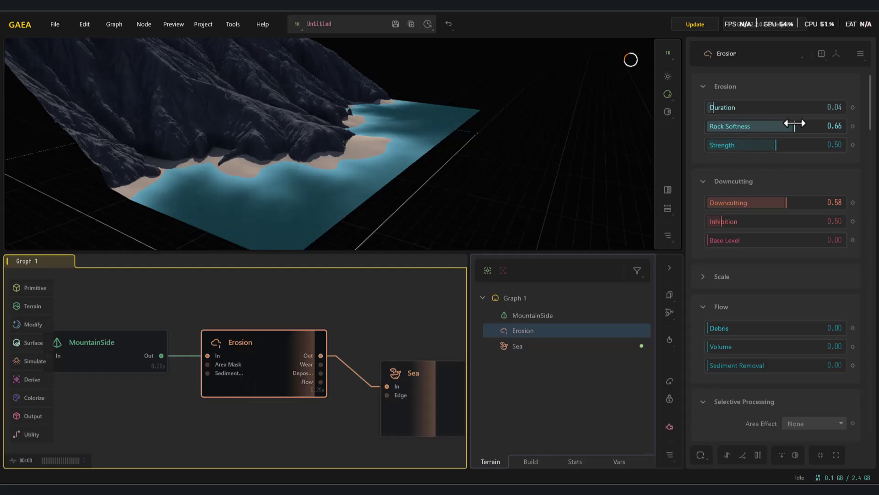
Set the Erosion node's Rock Softness to 0.19 and try a Duration of 0.31 before lowering it to 0.06
left_click_drag(791, 124, 751, 106)
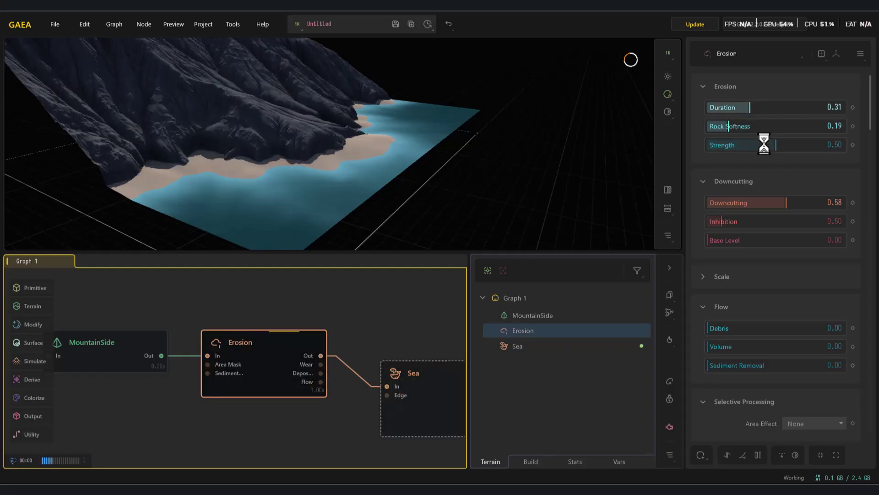
left_click_drag(278, 395, 245, 377)
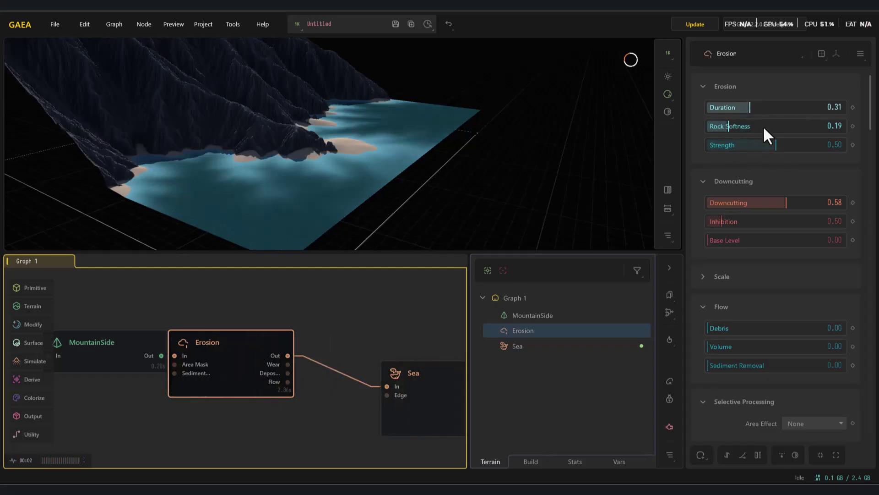
left_click_drag(728, 106, 717, 106)
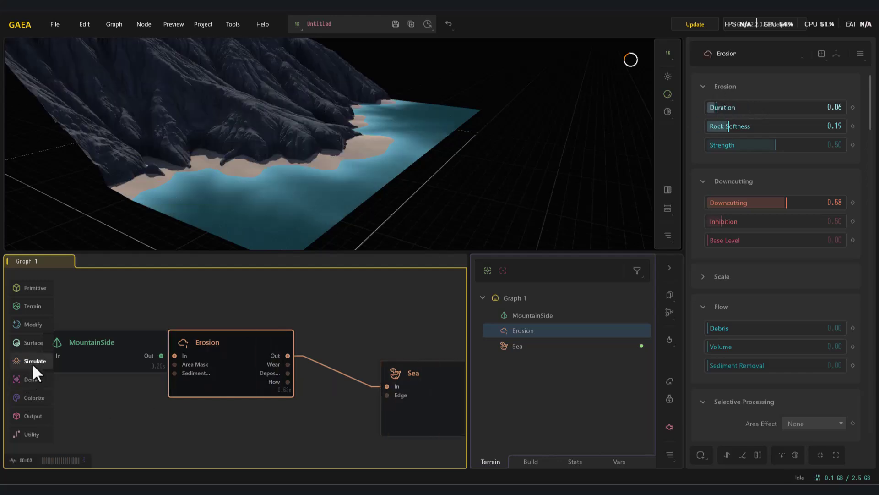
Add a Debris node fed by the Erosion output, place it below the Sea node, and remove the preview lock
mouse_move(32, 363)
mouse_move(88, 371)
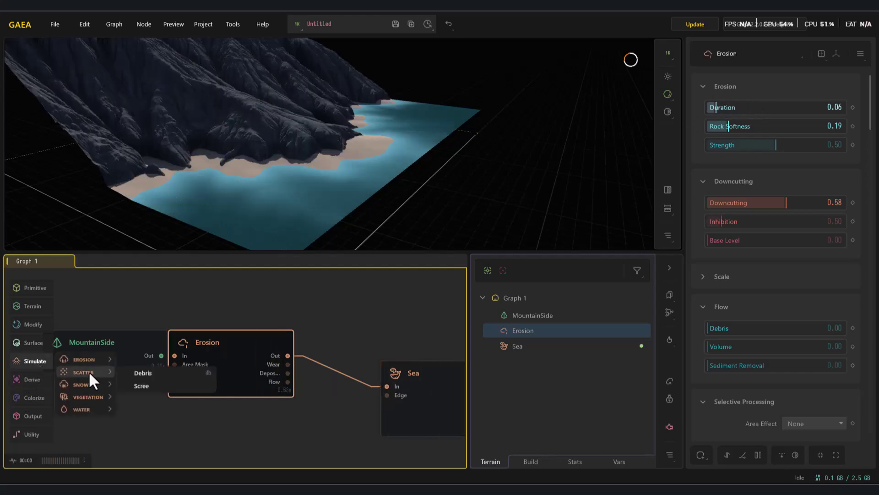
left_click(149, 373)
left_click_drag(420, 451, 334, 437)
left_click_drag(378, 157, 426, 373)
scroll(353, 211, "down", 5)
left_click(426, 386)
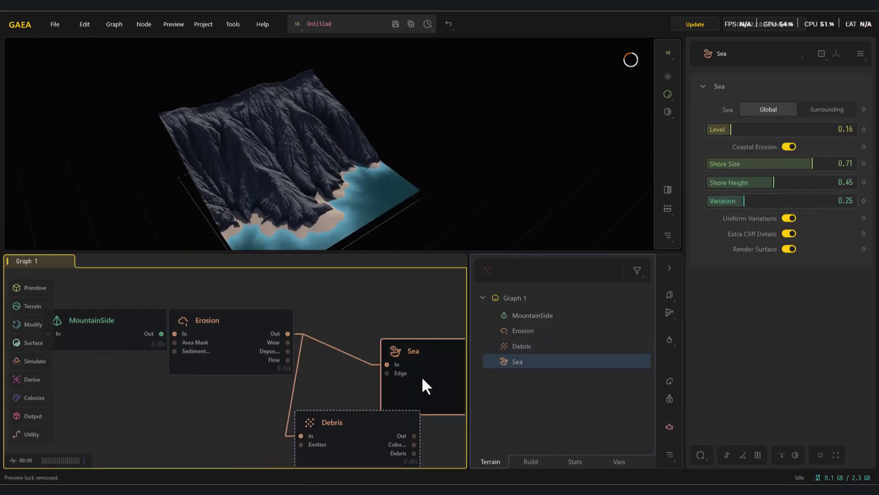
Try a Debris Amount of 224095, then set the Debris node's amount to 108615, Amount Multiplier to 0.34 and Friction to 0.24
left_click(359, 441)
left_click_drag(373, 216, 591, 193)
scroll(321, 195, "up", 5)
scroll(311, 184, "down", 5)
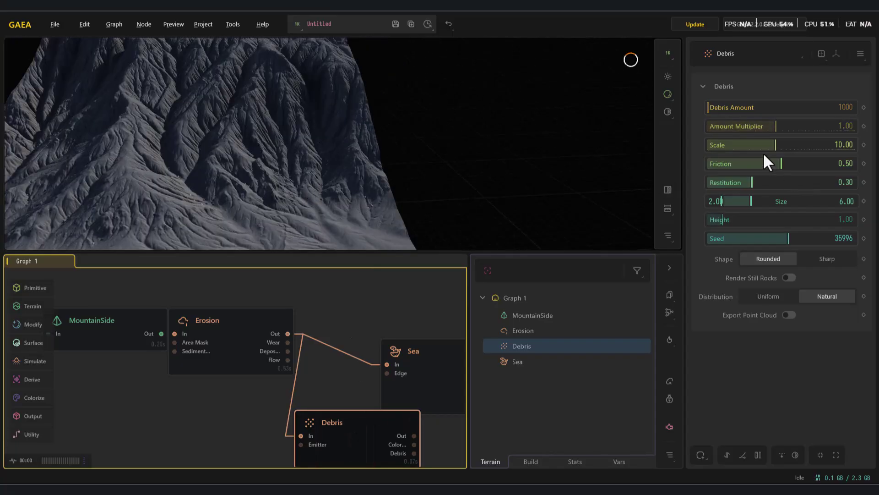
left_click_drag(730, 110, 740, 107)
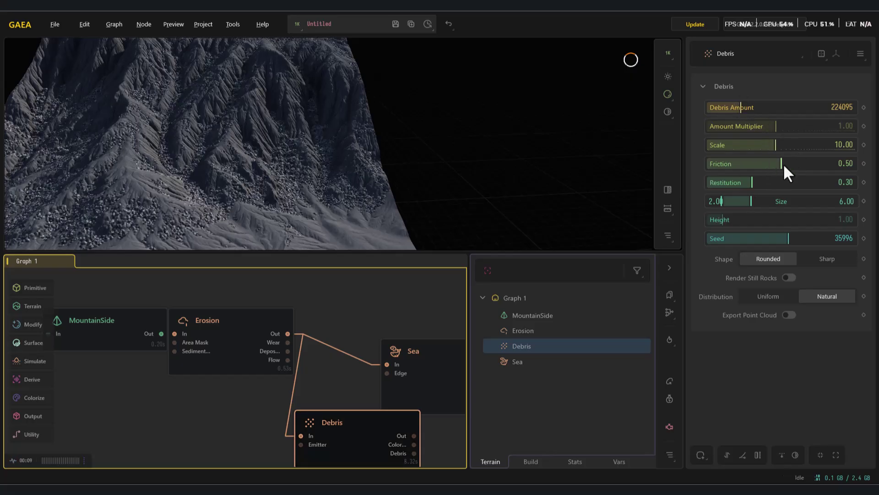
left_click_drag(785, 166, 742, 165)
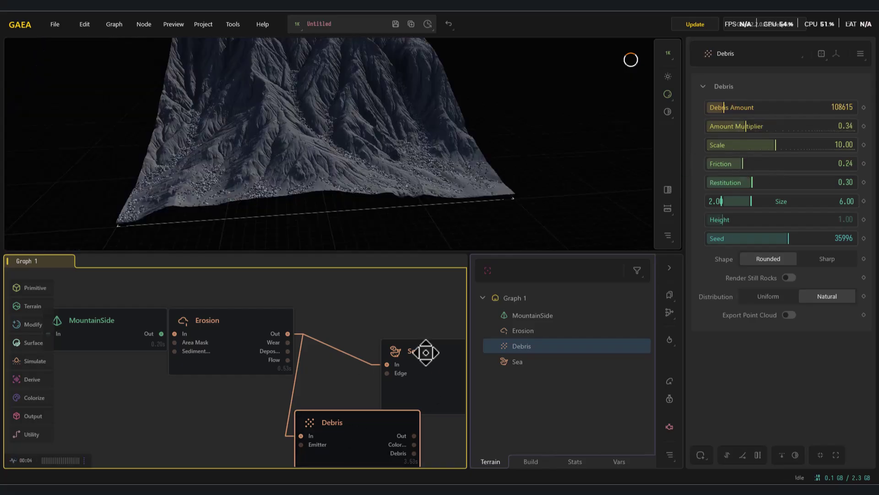
Reconnect the Sea node's In to the Debris node's Out and preview the Sea result up close
left_click(426, 352)
left_click(314, 373)
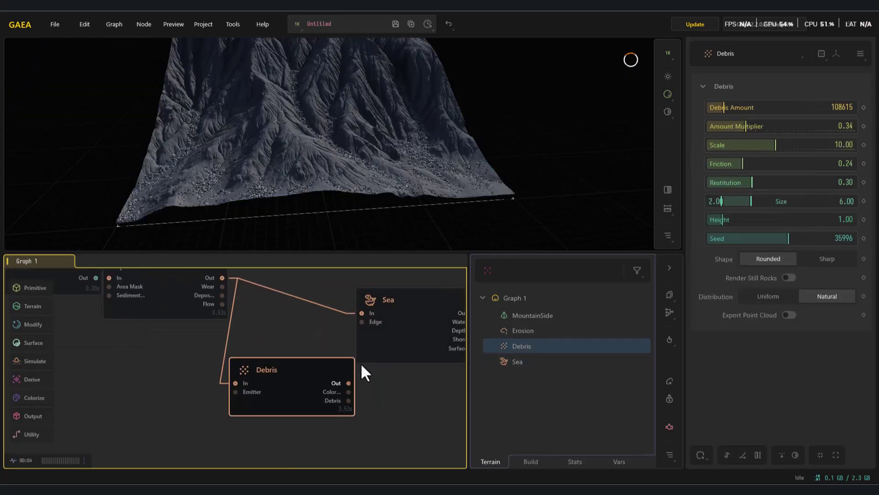
left_click(381, 320)
left_click_drag(356, 175, 343, 223)
scroll(342, 223, "up", 5)
scroll(342, 223, "down", 3)
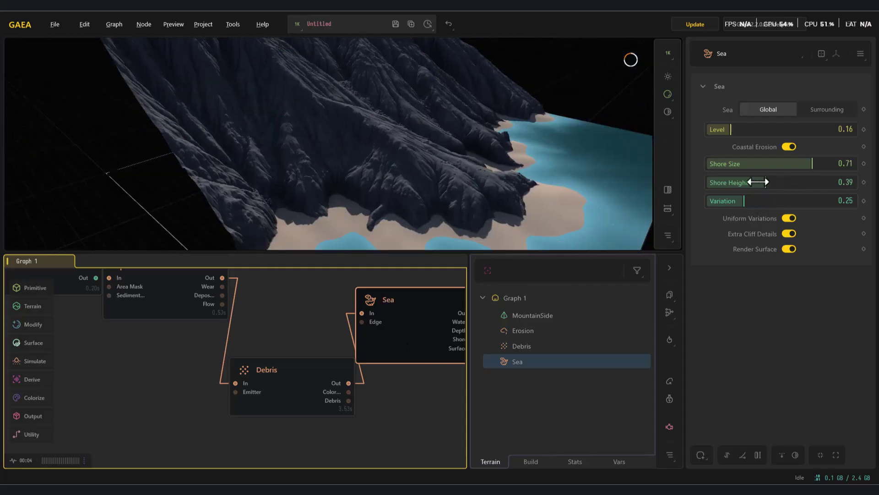
Set the Sea node's Shore Height to 0.26 and Shore Size to 0.55, adjust its Variation, and inspect the coastline
left_click_drag(748, 182, 746, 183)
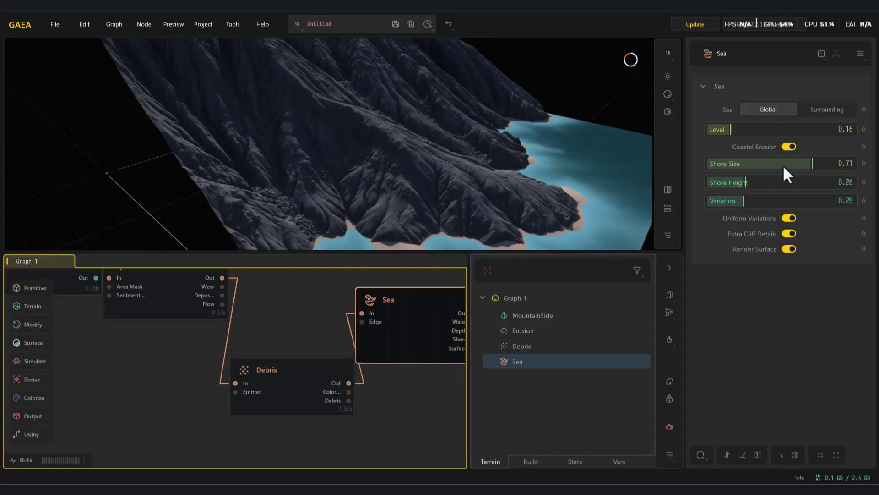
mouse_move(792, 166)
left_mouse_down()
mouse_move(769, 165)
mouse_move(789, 165)
left_mouse_up()
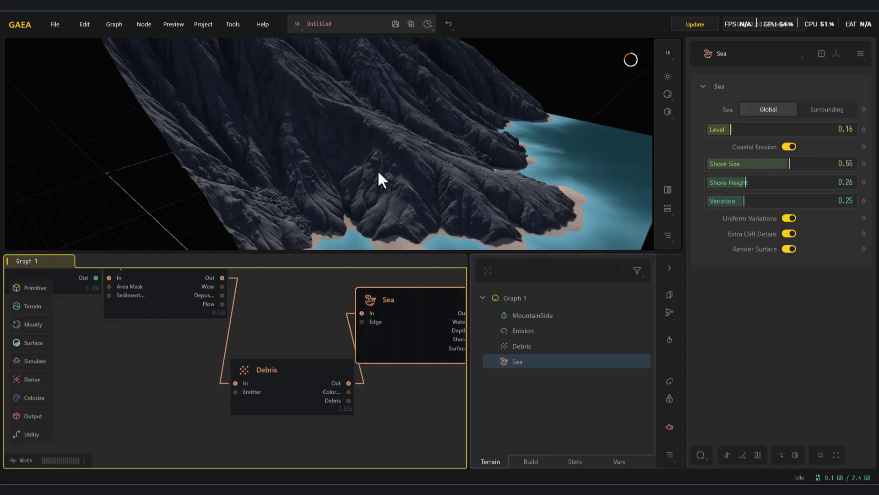
scroll(380, 169, "down", 5)
left_click_drag(380, 170, 364, 174)
middle_click_drag(365, 174, 376, 180)
mouse_move(757, 202)
left_mouse_down()
mouse_move(818, 206)
mouse_move(757, 202)
left_mouse_up()
scroll(295, 218, "up", 3)
left_click_drag(315, 210, 357, 196)
scroll(390, 202, "down", 5)
scroll(356, 196, "up", 3)
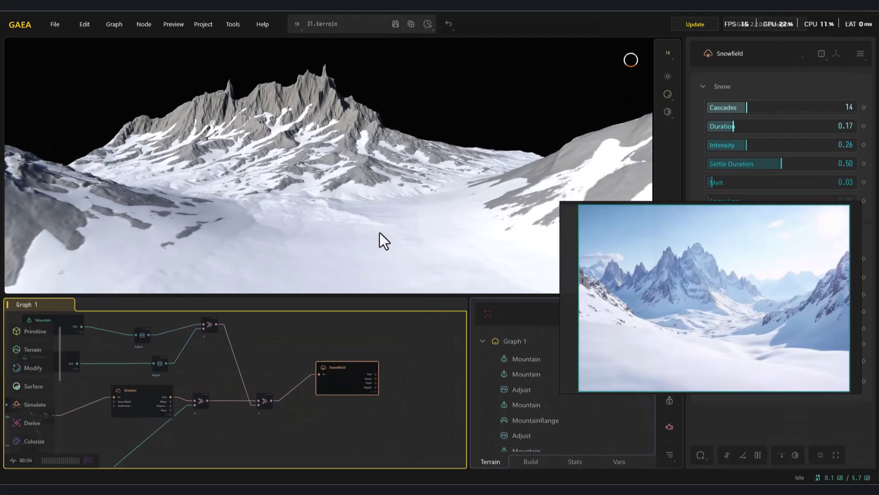
Examine the snowy 31.terrain scene and compare the two Mountain nodes at the start of its graph
scroll(366, 238, "down", 3)
scroll(348, 220, "up", 3)
scroll(319, 201, "up", 4)
scroll(319, 201, "down", 2)
middle_click_drag(144, 437, 267, 377)
scroll(238, 394, "up", 2)
left_click(219, 407)
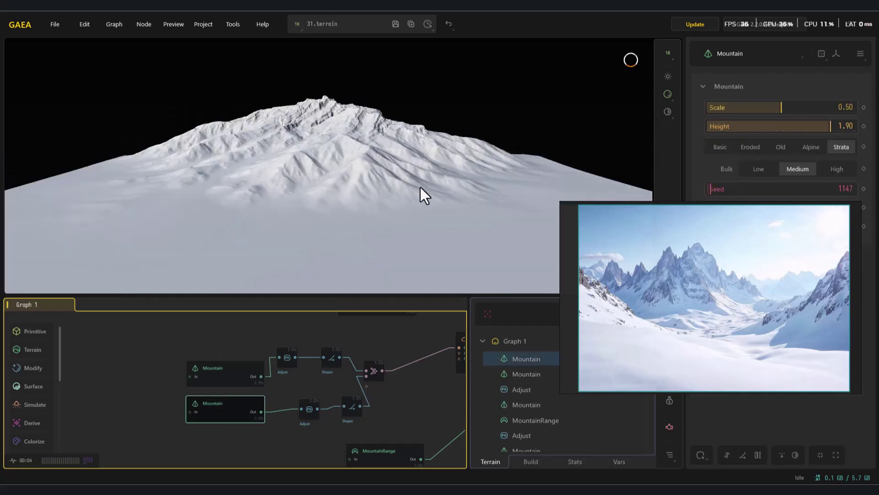
middle_click_drag(222, 403, 161, 393)
left_click(159, 358)
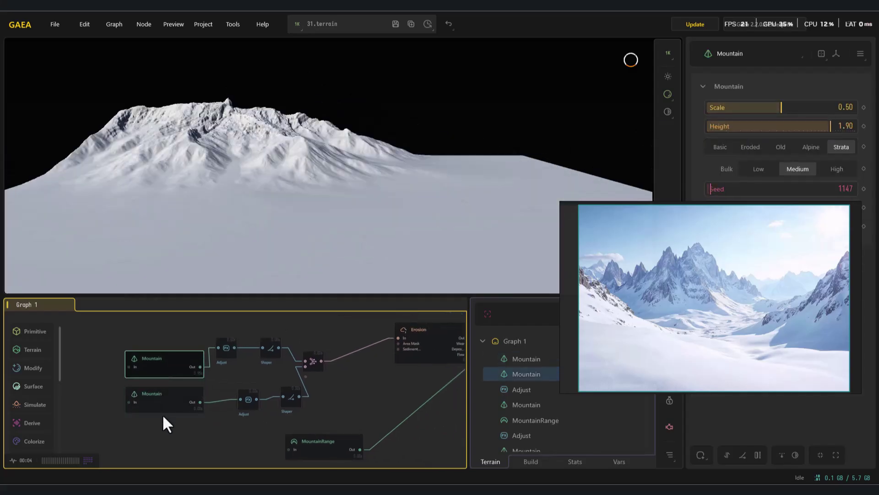
left_click(162, 414)
left_click(163, 403)
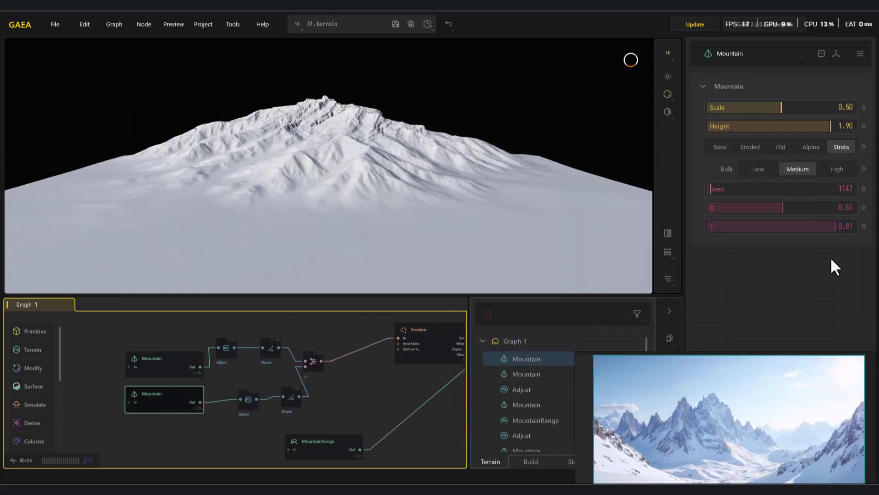
left_click(165, 370)
middle_click_drag(242, 377, 225, 382)
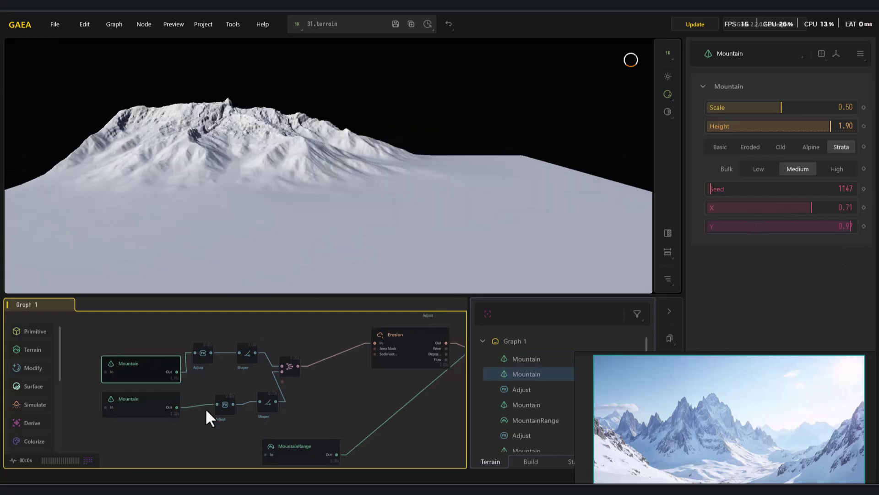
left_click(176, 408)
Preview the Adjust and Shaper nodes of both Mountain branches and align the lower Shaper with its Adjust node
left_click(227, 407)
left_click(202, 358)
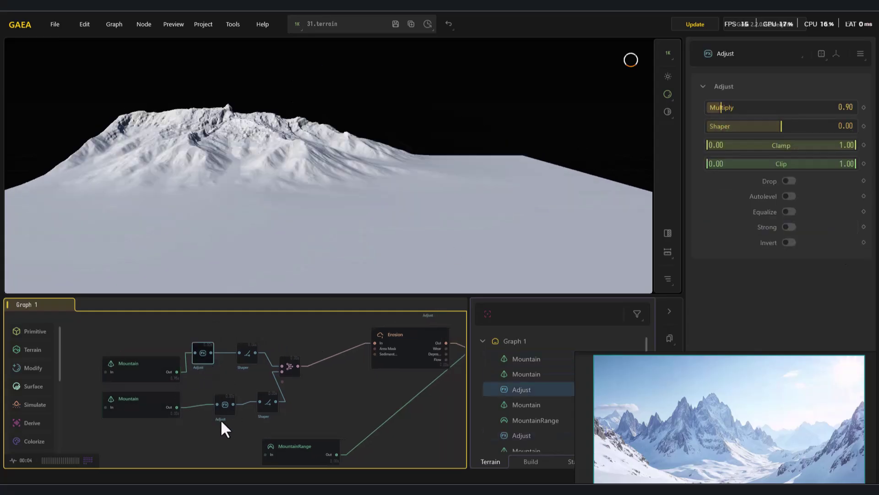
left_click(223, 407)
scroll(241, 403, "up", 3)
middle_click_drag(241, 404, 240, 434)
left_click(236, 418)
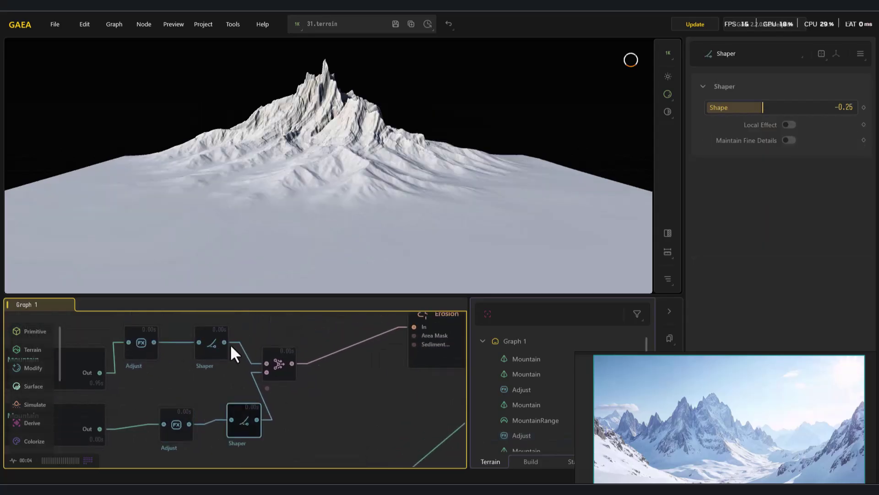
left_click(211, 351)
left_click_drag(238, 418, 242, 422)
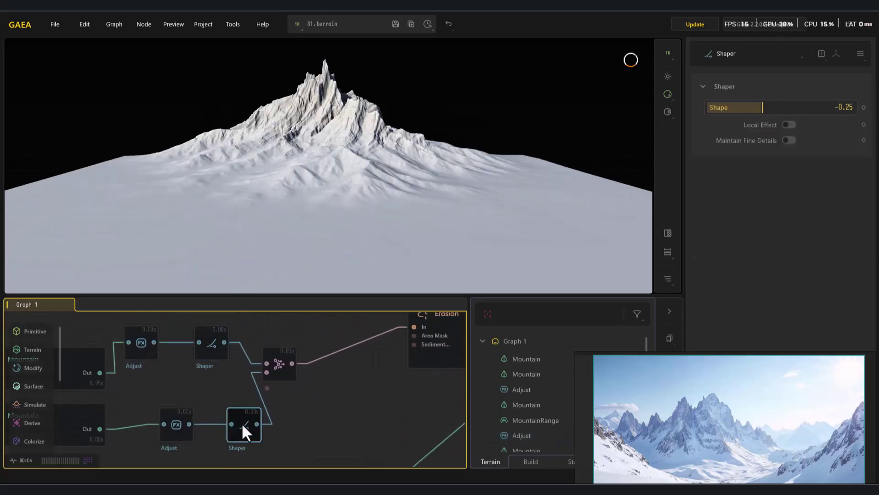
Look at the Profile group in the Modify node category
left_click(25, 363)
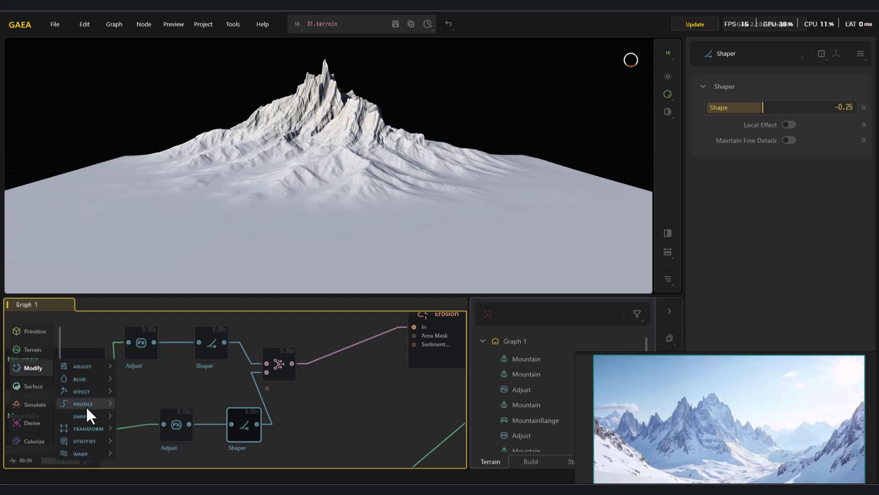
mouse_move(86, 404)
left_click(307, 401)
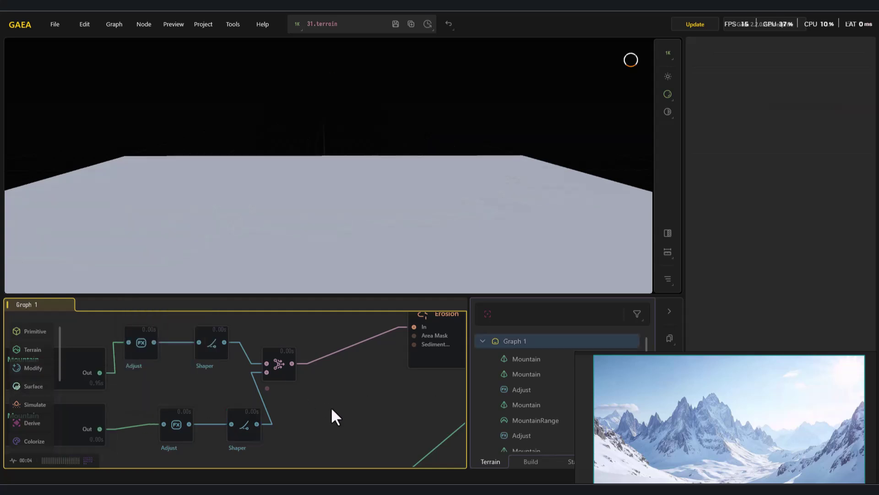
Preview the Combine node that joins the two shaped mountains, then inspect the MountainRange node's terrain and settings
left_click(238, 426)
left_click(282, 371)
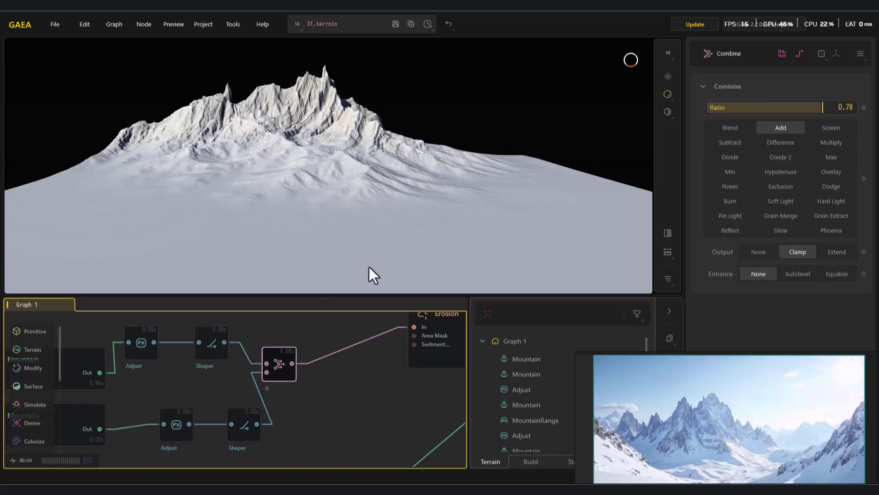
middle_click_drag(307, 380, 279, 393)
scroll(278, 392, "down", 4)
left_click(273, 398)
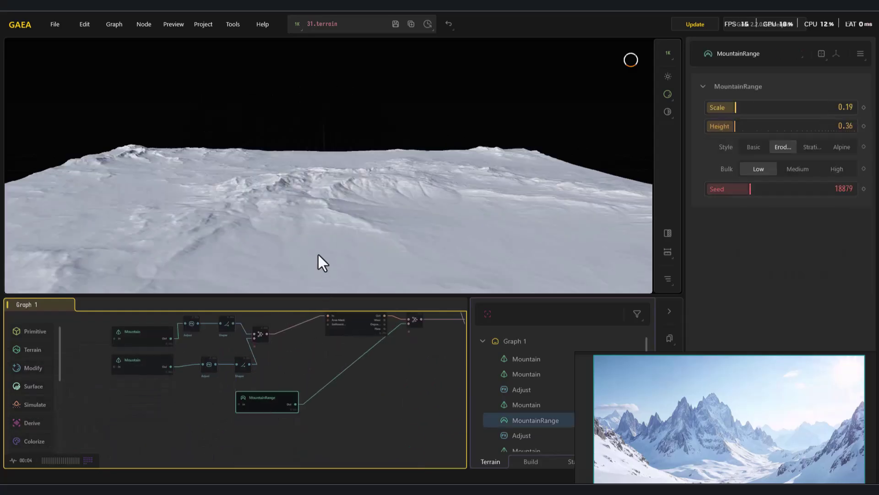
scroll(273, 403, "up", 2)
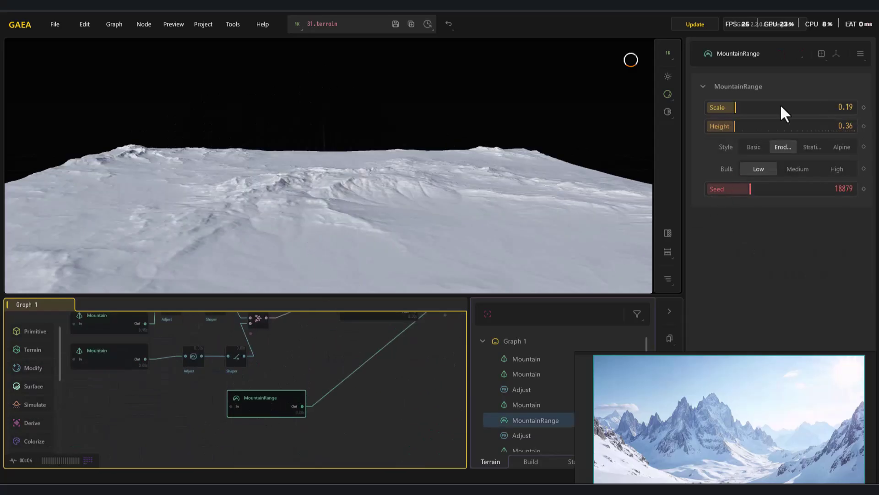
mouse_move(313, 385)
middle_mouse_down()
mouse_move(314, 412)
mouse_move(316, 398)
middle_mouse_up()
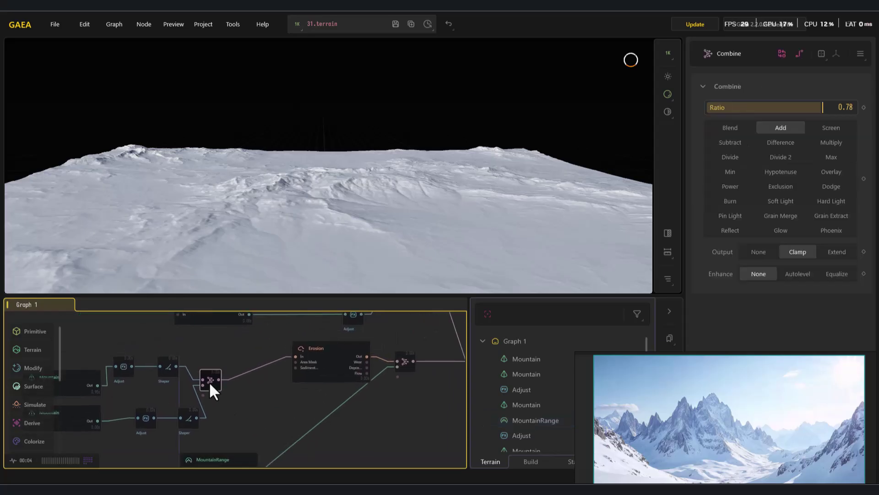
Compare the first Combine node's terrain with the Erosion node's result
left_click(211, 381)
left_click(332, 361)
left_click(206, 380)
left_click(317, 364)
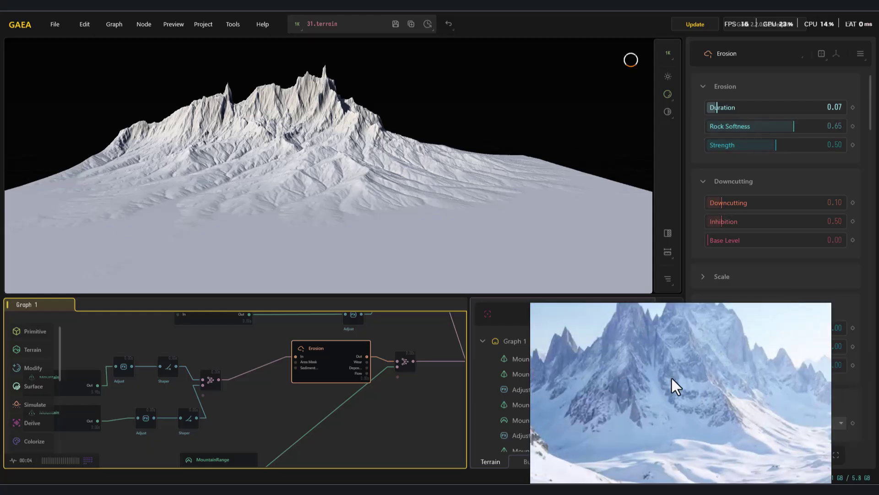
Preview the Combine node that adds the MountainRange to the eroded mountains
middle_click_drag(398, 409, 324, 427)
left_click(331, 385)
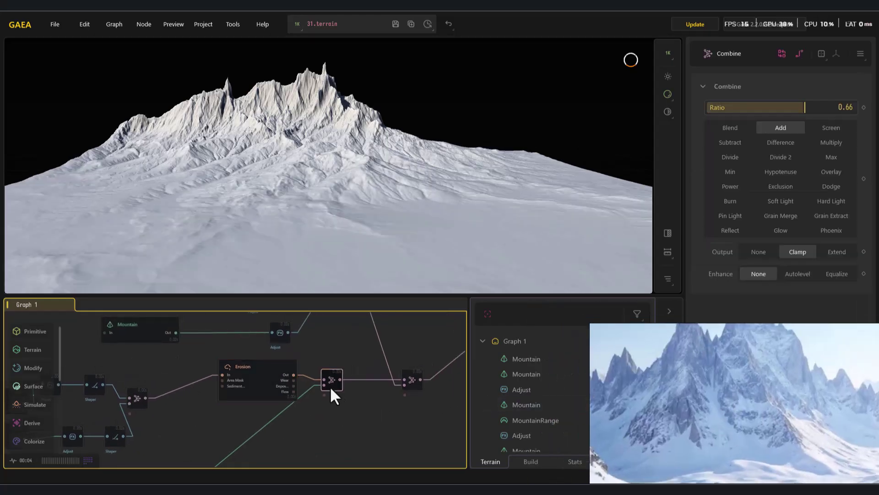
scroll(323, 394, "down", 3)
left_click(291, 384)
left_click(333, 376)
Inspect the two Old-style Mountain nodes above the Erosion branch, viewing the whole terrain
scroll(293, 388, "up", 2)
middle_click_drag(251, 408, 305, 458)
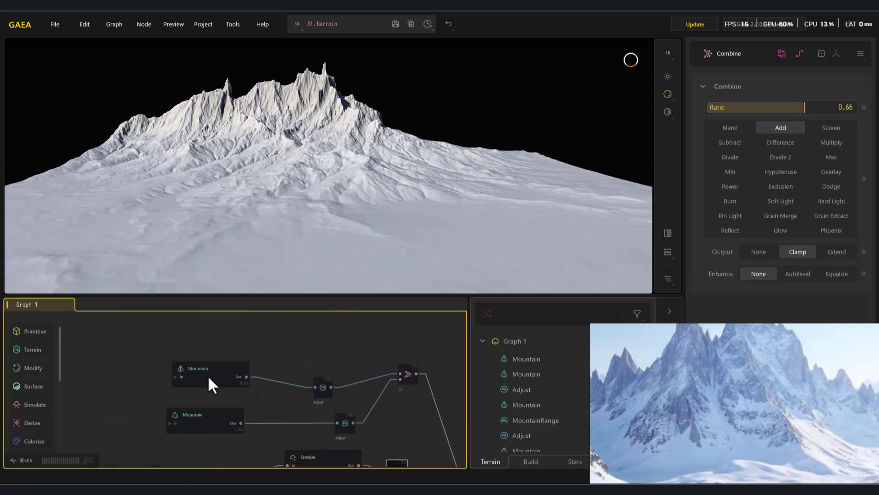
left_click(211, 373)
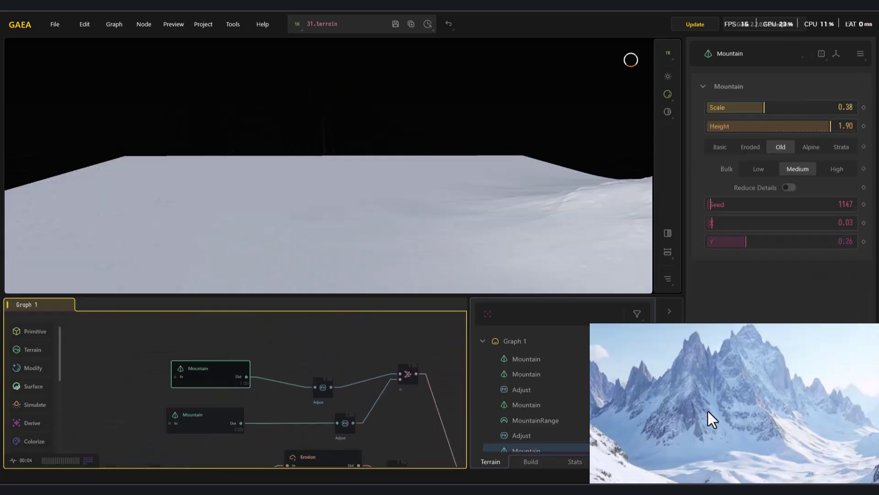
scroll(431, 218, "down", 3)
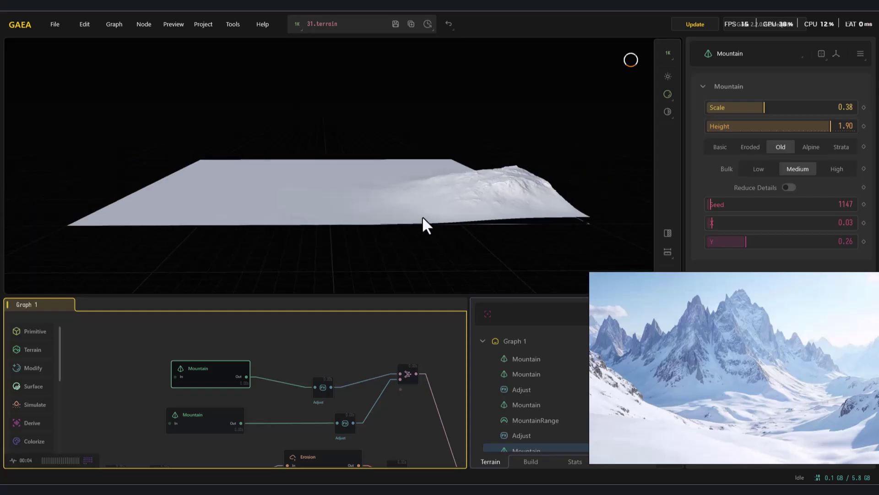
middle_click_drag(369, 389, 342, 346)
left_click(173, 372)
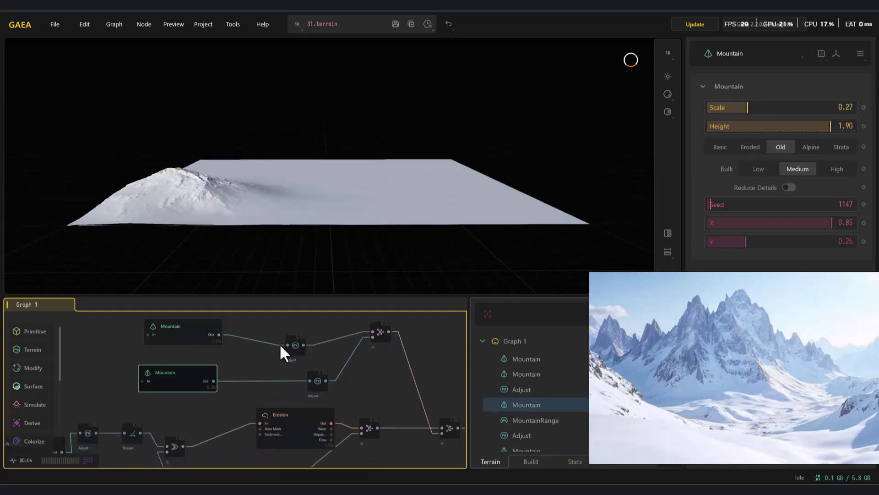
Align the upper Adjust node with its Mountain node and preview the Combine node joining the two Old-style mountains
left_click_drag(284, 352, 284, 341)
left_click(317, 381)
left_click(380, 340)
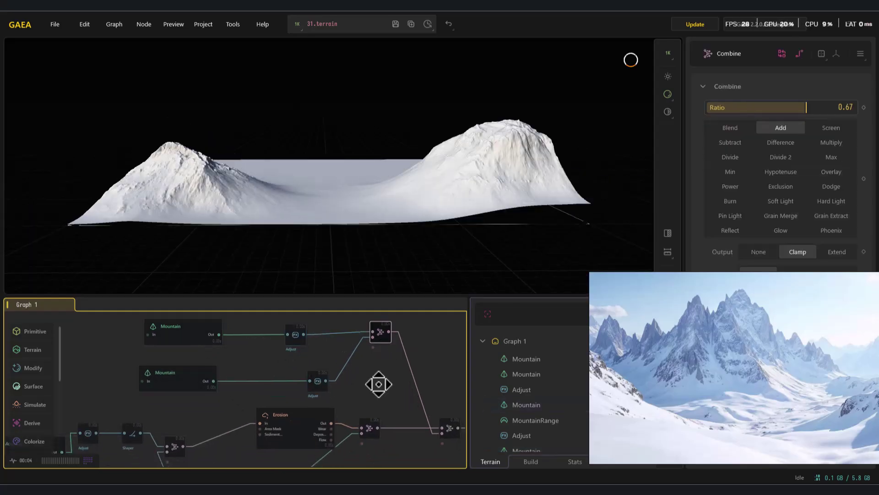
Preview the Combine node that adds the side mountains to the main eroded terrain up close
scroll(397, 424, "up", 3)
left_click(393, 375)
scroll(297, 202, "up", 3)
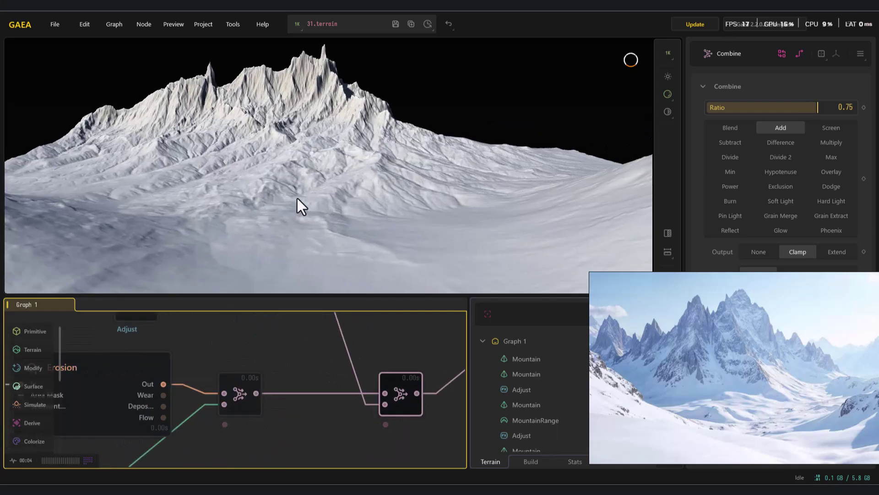
Preview the Snowfield node that follows the last Combine node and view its settings
middle_click_drag(420, 409, 270, 401)
scroll(271, 401, "down", 3)
middle_click_drag(337, 389, 300, 403)
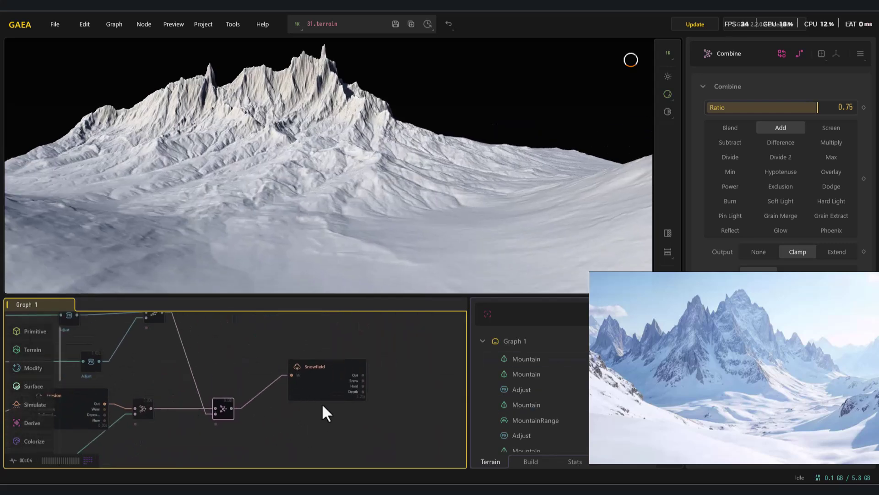
left_click(314, 383)
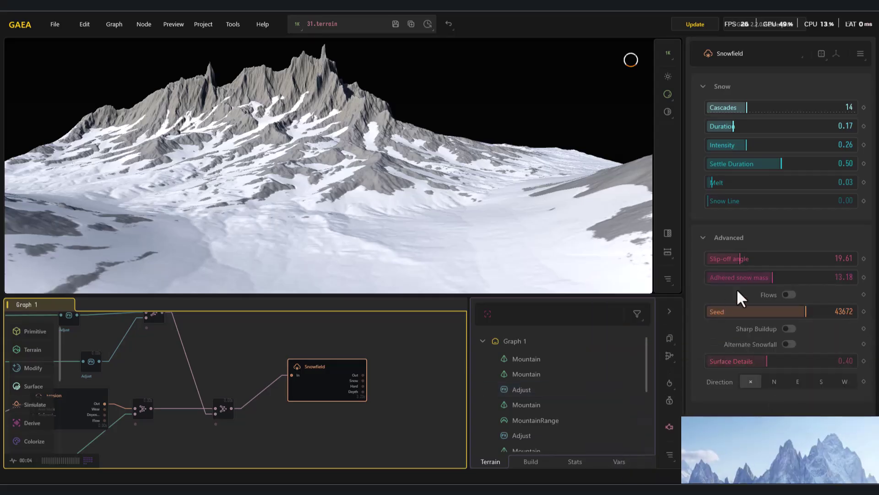